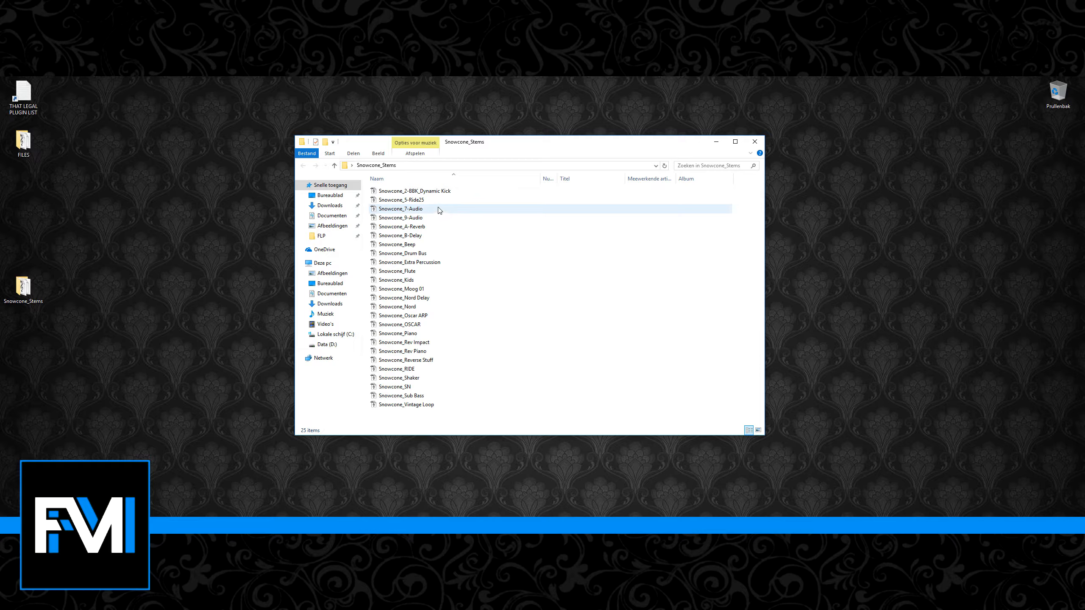
# Examine the detailed properties of the Snowcone_2-BBK_Dynamic Kick audio file, including its length and bit rate
pyautogui.click(438, 192)
pyautogui.rightClick(438, 194)
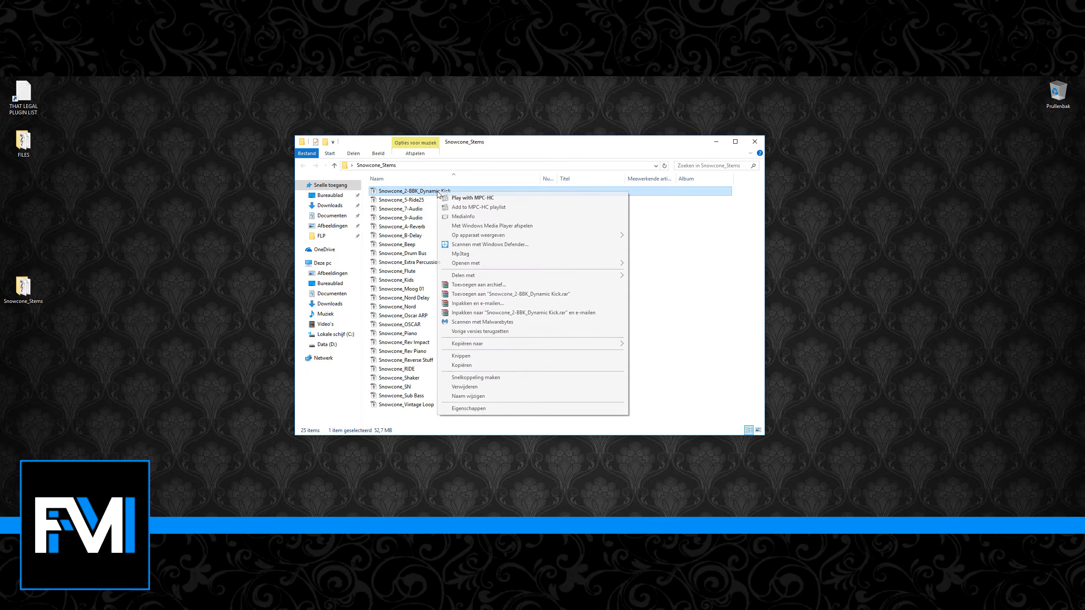
pyautogui.click(467, 409)
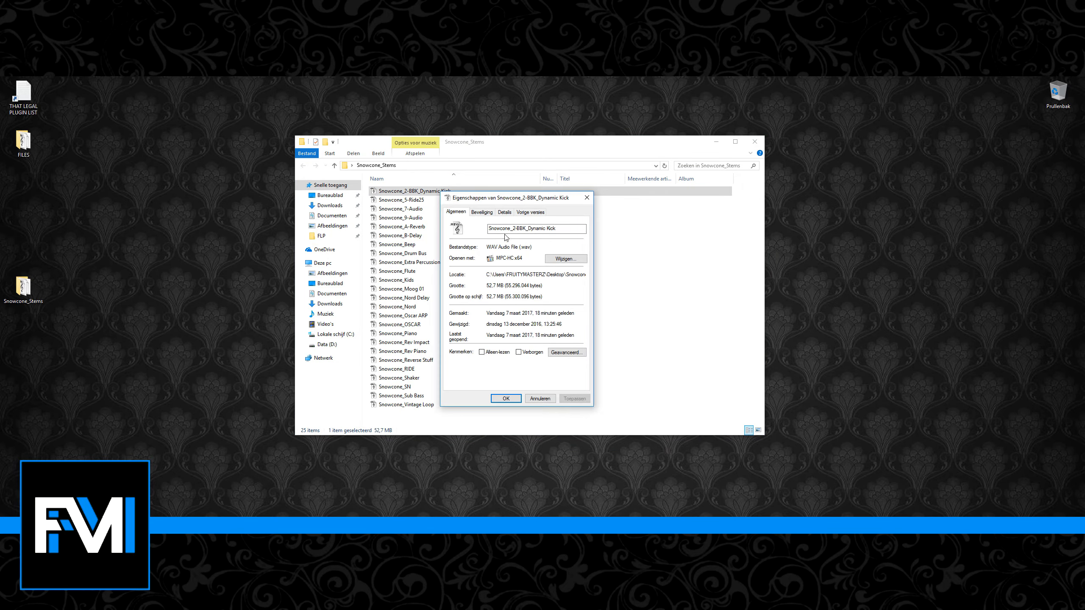
pyautogui.click(505, 212)
pyautogui.scroll(-3, 533, 290)
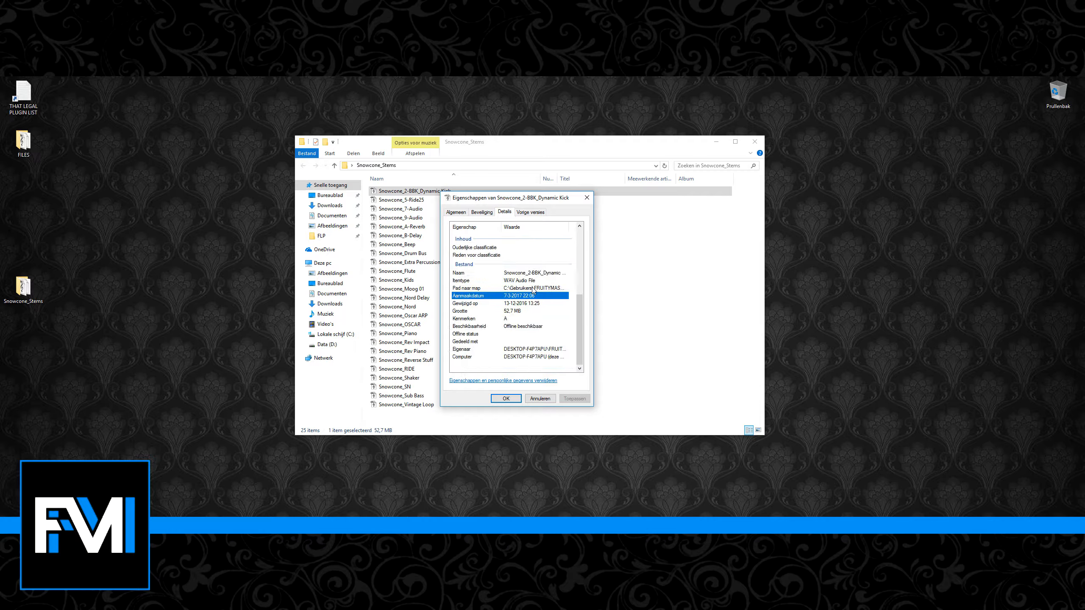
pyautogui.scroll(5, 531, 291)
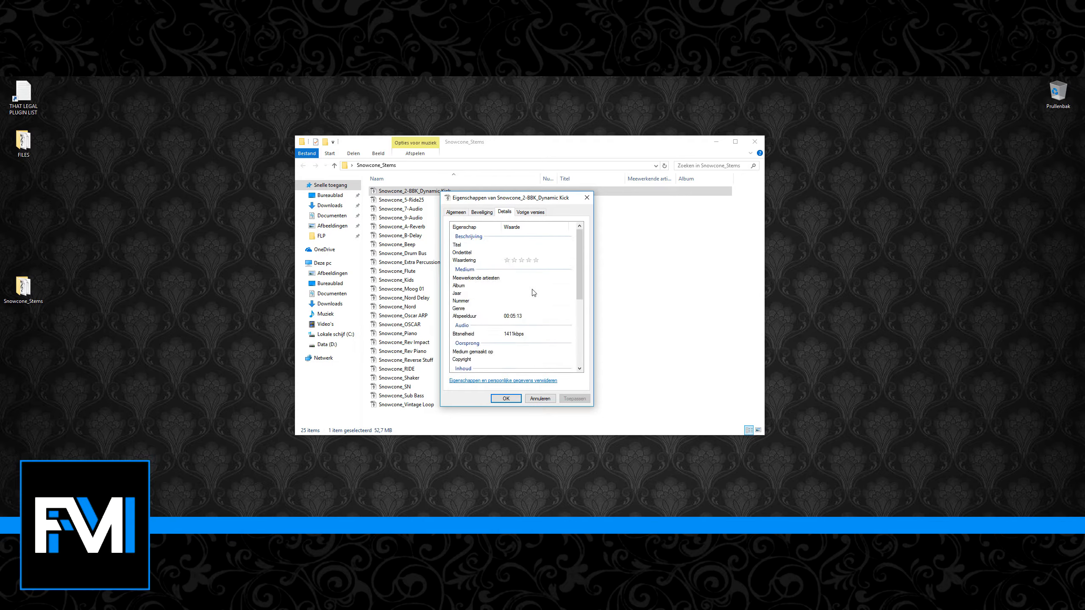
pyautogui.click(587, 197)
# Select all stems in the Snowcone_Stems folder and check their combined properties
pyautogui.hotkey('ctrl', 'a')
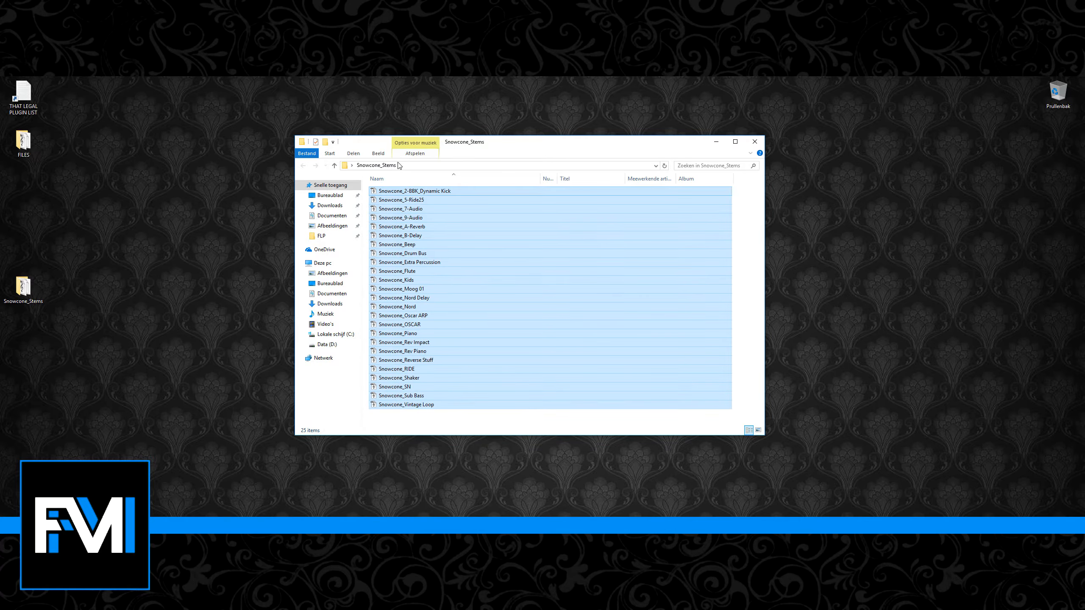
pyautogui.hotkey('shift', 'F10')
pyautogui.click(425, 424)
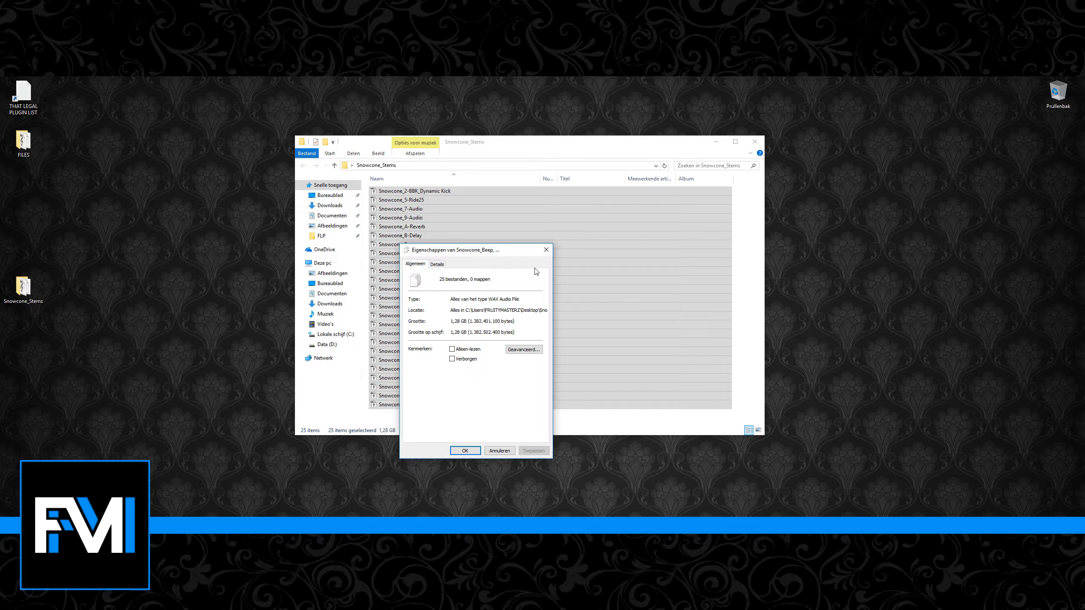
pyautogui.press('Escape')
pyautogui.click(535, 244)
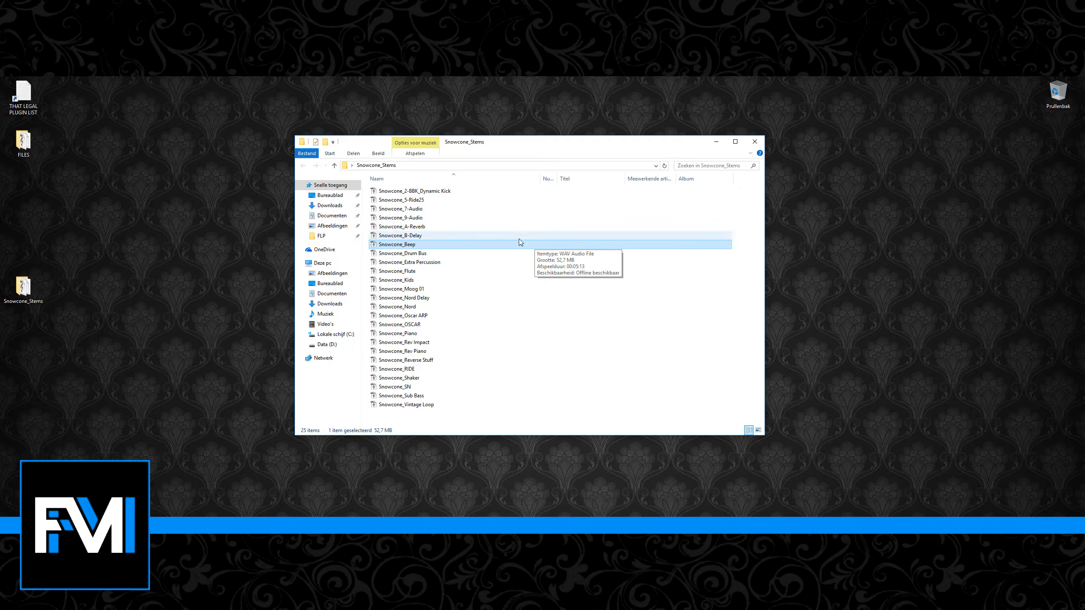
pyautogui.keyDown('ctrl'); pyautogui.click(506, 241); pyautogui.keyUp('ctrl')
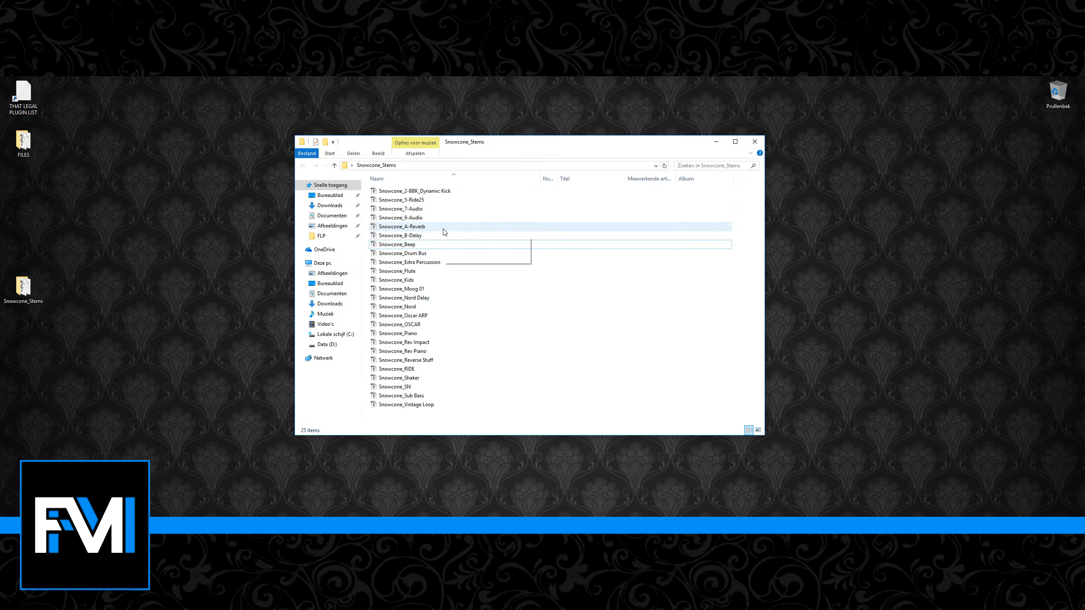
pyautogui.click(436, 269)
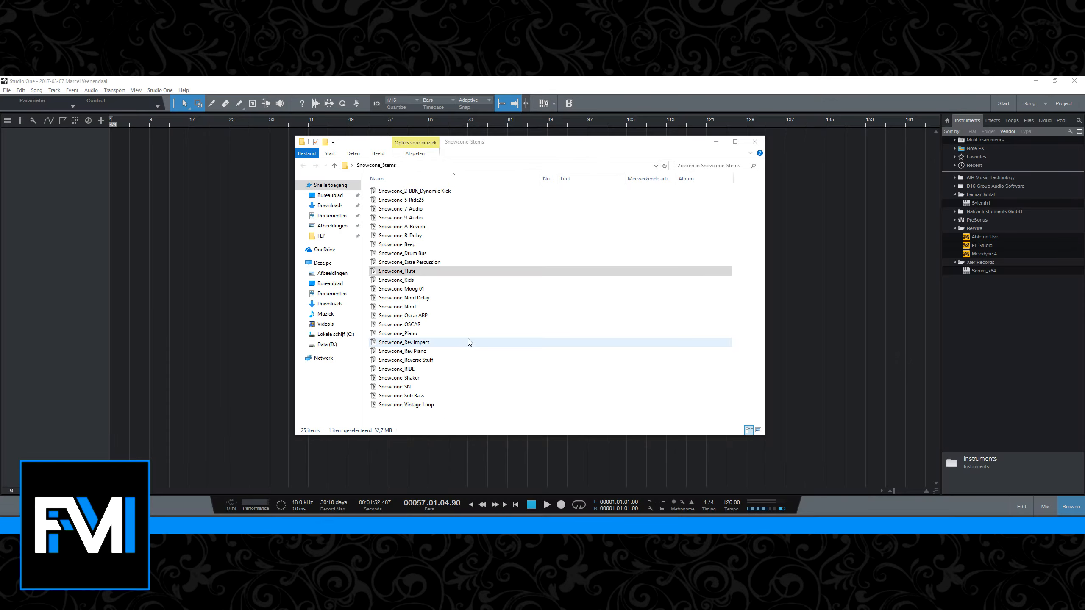
# Import all the Snowcone stems from the folder into the empty Studio One arrangement, each on its own track
pyautogui.click(468, 339)
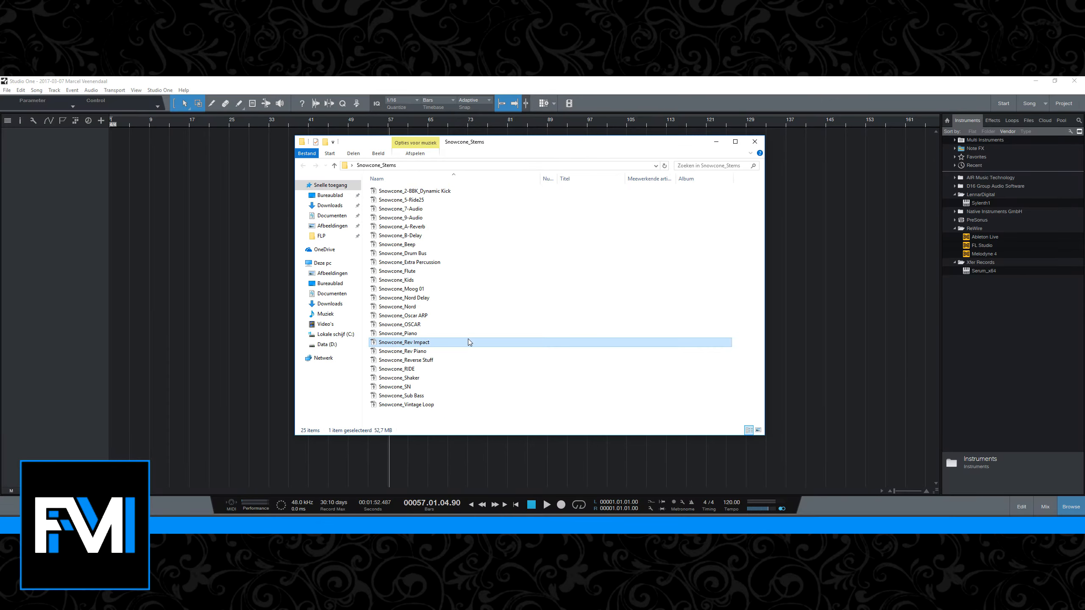
pyautogui.hotkey('ctrl', 'a')
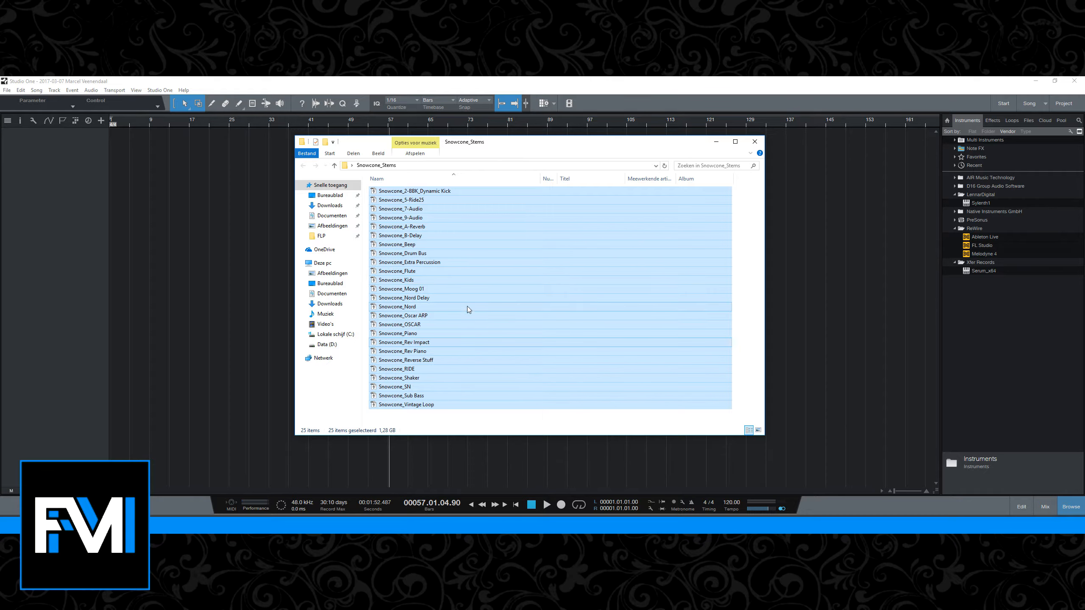
pyautogui.moveTo(467, 306); pyautogui.dragTo(126, 170)
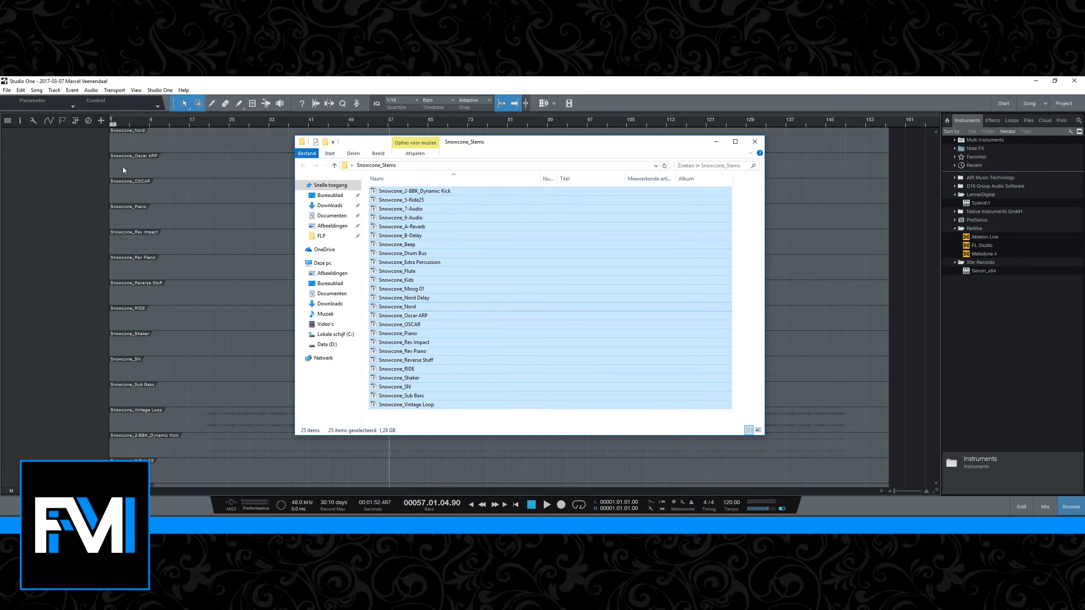
pyautogui.click(343, 456)
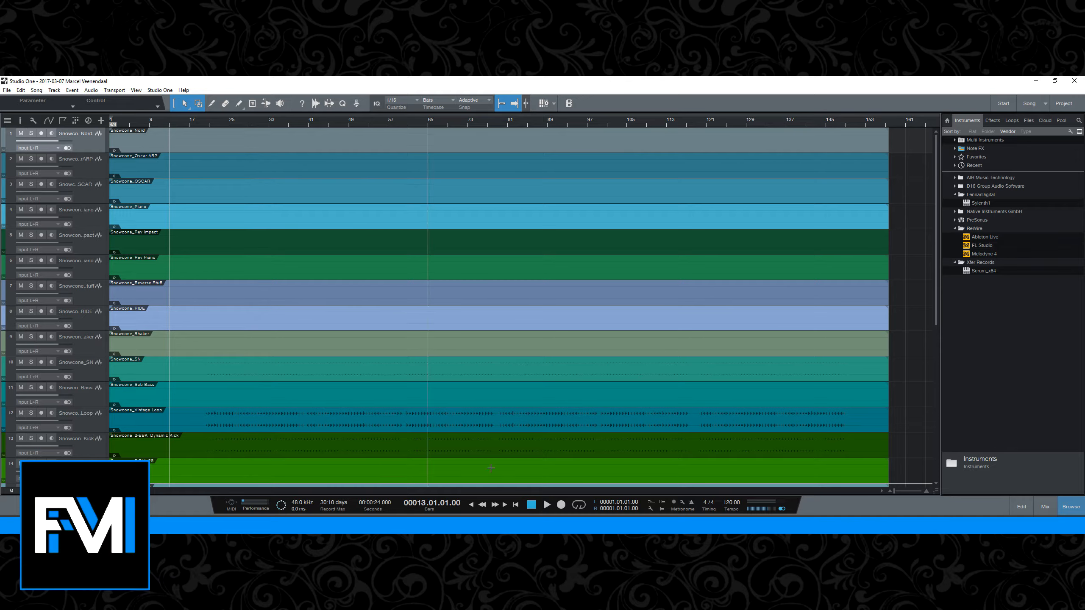
# Play the imported stems from the start of the song and listen again from where the Vintage Loop audio begins
pyautogui.click(516, 505)
pyautogui.press('space')
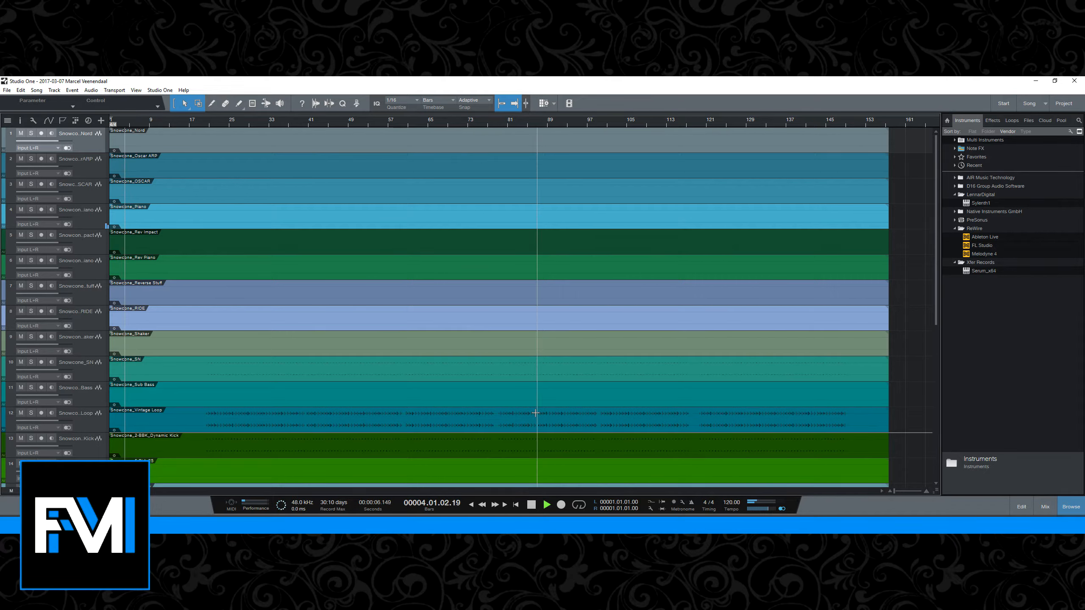
pyautogui.click(211, 419)
pyautogui.press('space')
pyautogui.press('space')
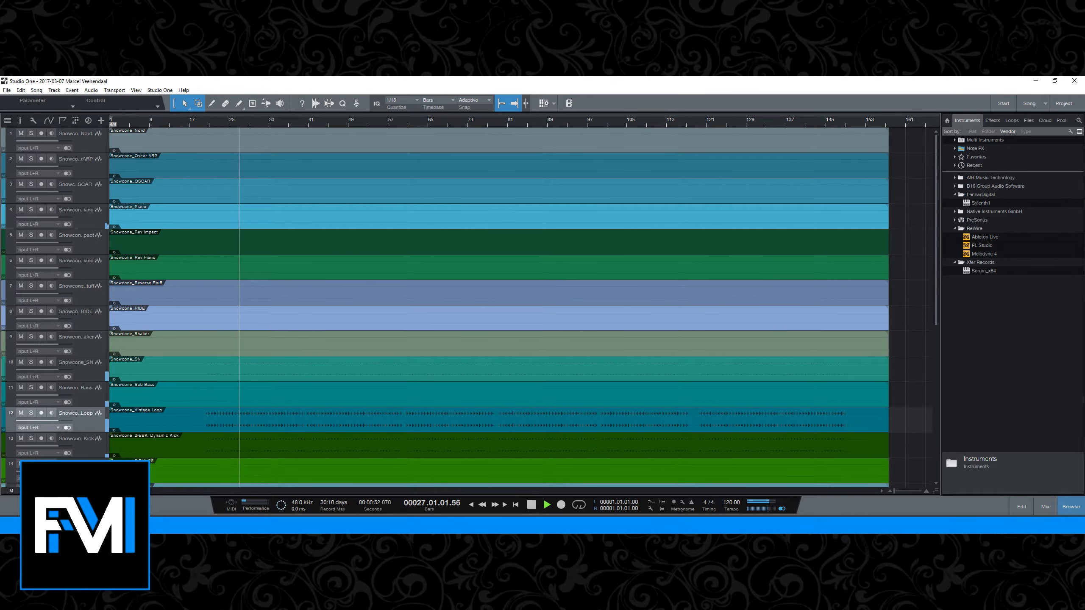
pyautogui.click(141, 525)
pyautogui.click(141, 525)
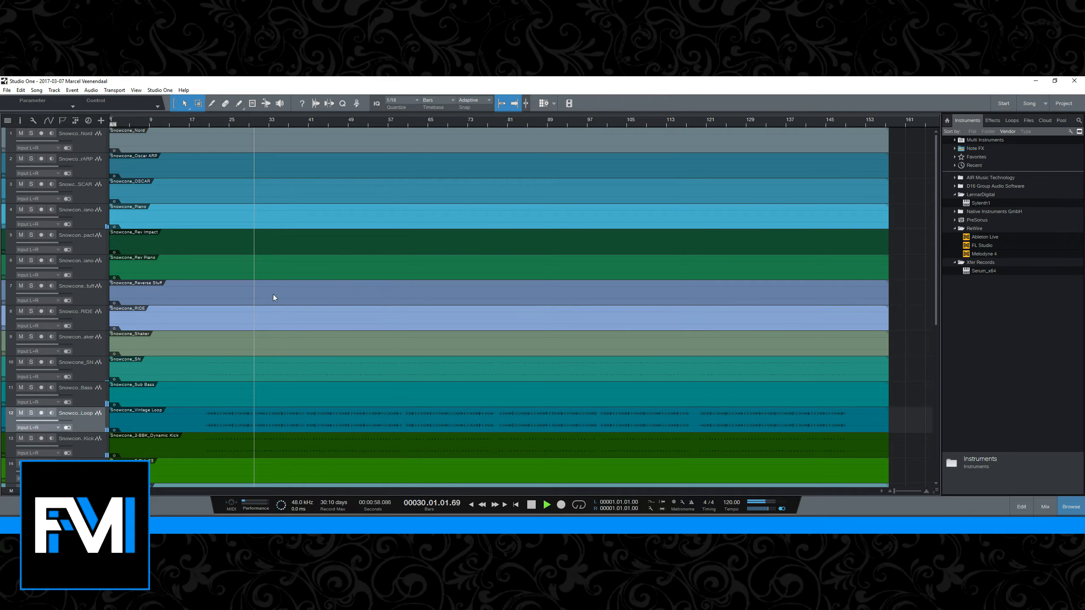
pyautogui.press('space')
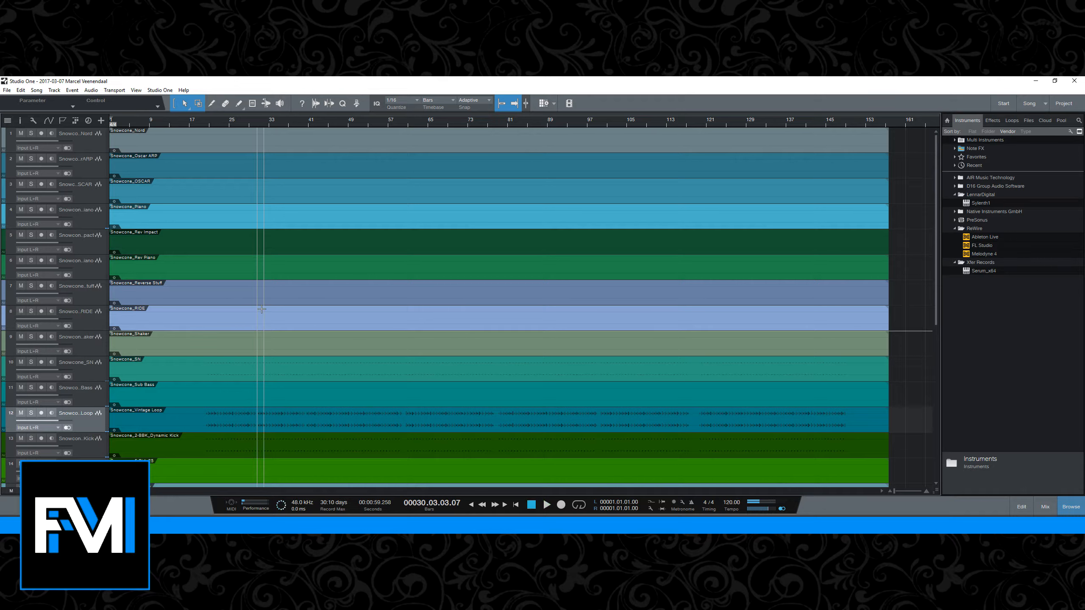
# Export the mixdown to the Compare Me folder as SnowconeRAW_StudioOne, using Wave File format, 24 Bit resolution and 44.1 kHz sample rate
pyautogui.click(8, 90)
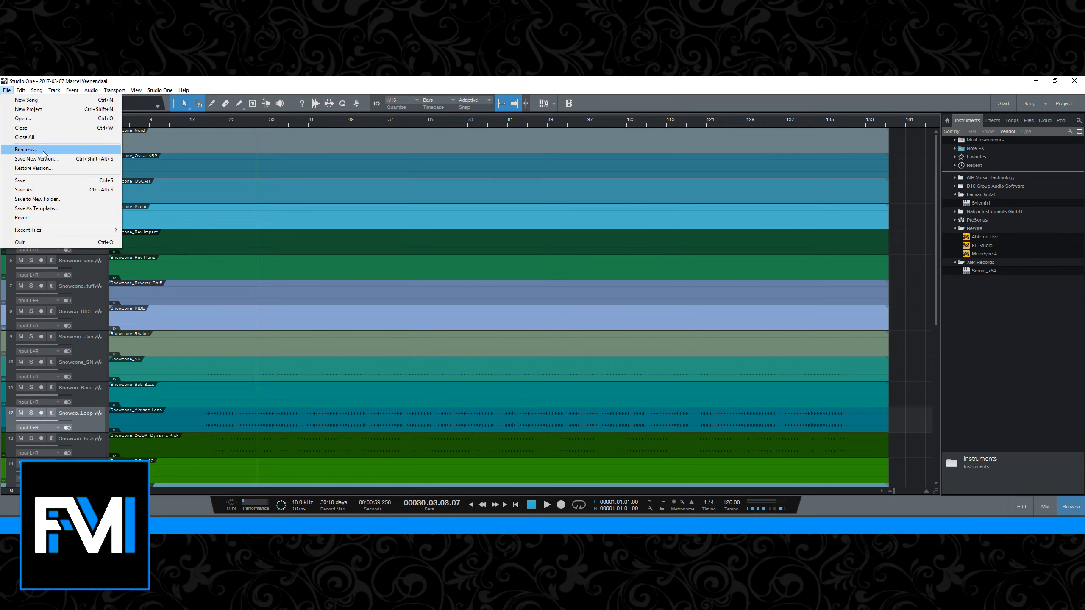
pyautogui.click(34, 181)
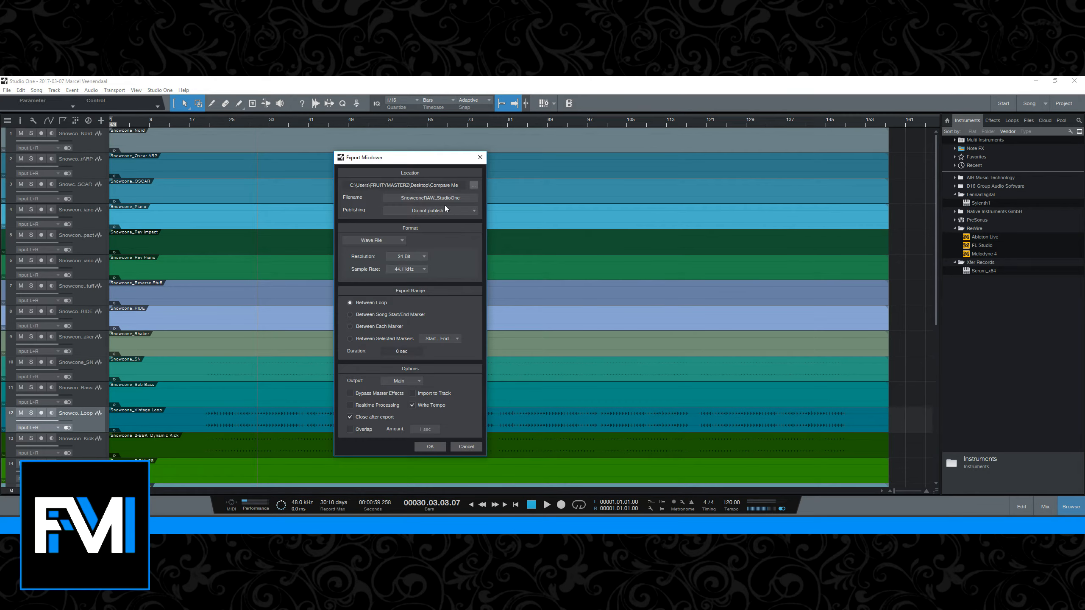
pyautogui.click(400, 240)
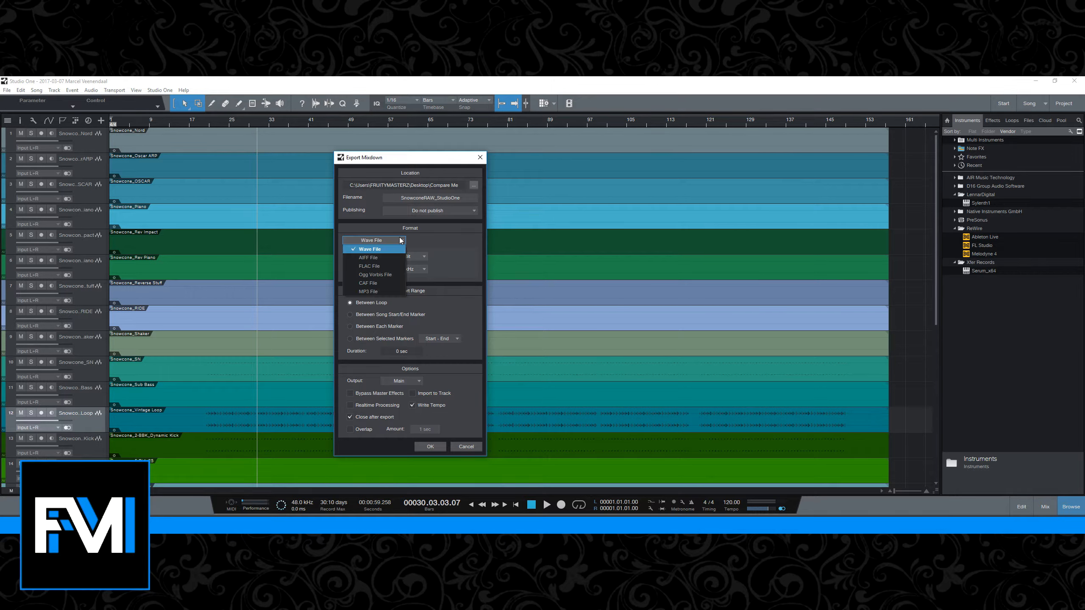
pyautogui.click(401, 244)
pyautogui.click(419, 256)
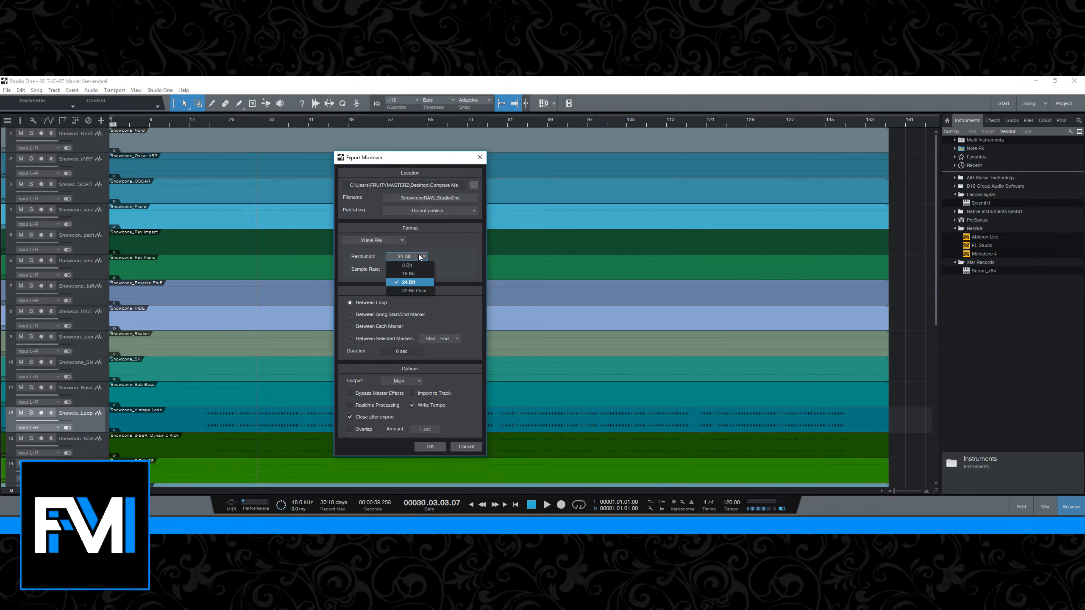
pyautogui.click(430, 247)
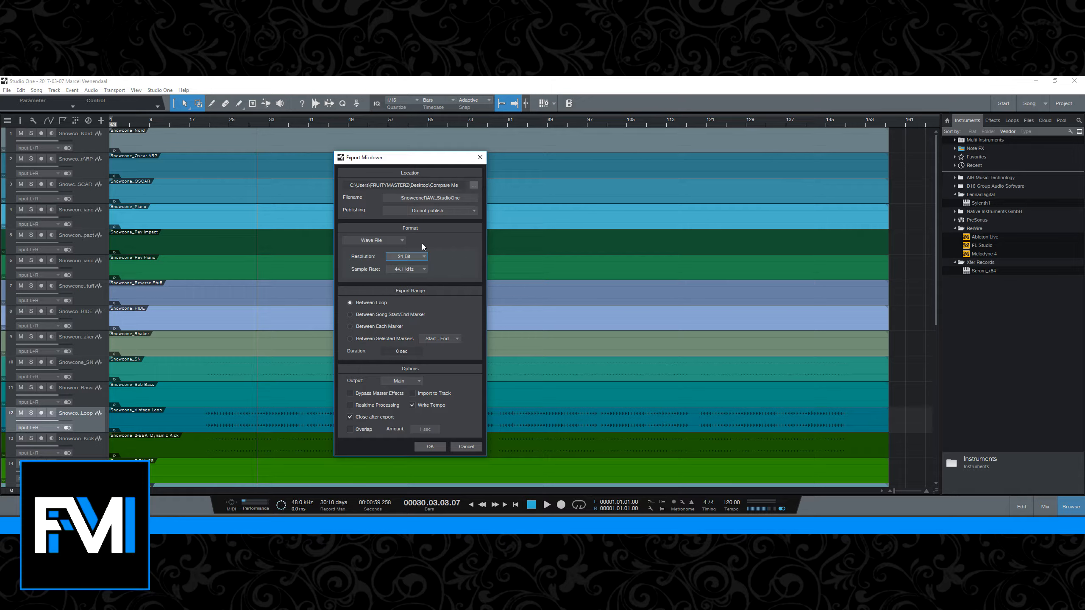
pyautogui.click(397, 241)
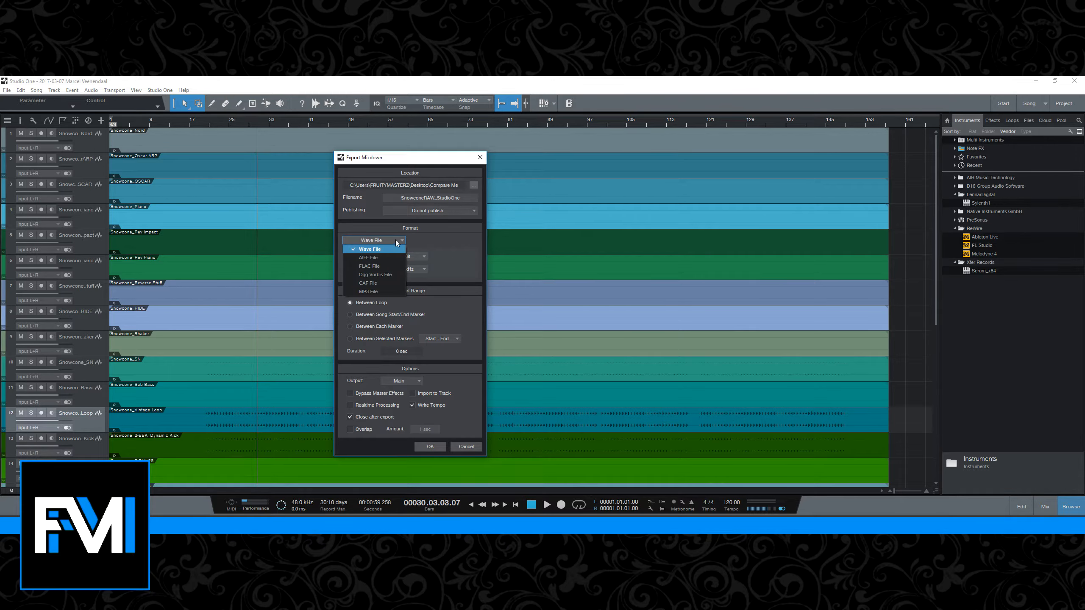
pyautogui.click(396, 241)
pyautogui.click(396, 241)
pyautogui.click(396, 242)
pyautogui.click(419, 256)
pyautogui.click(419, 257)
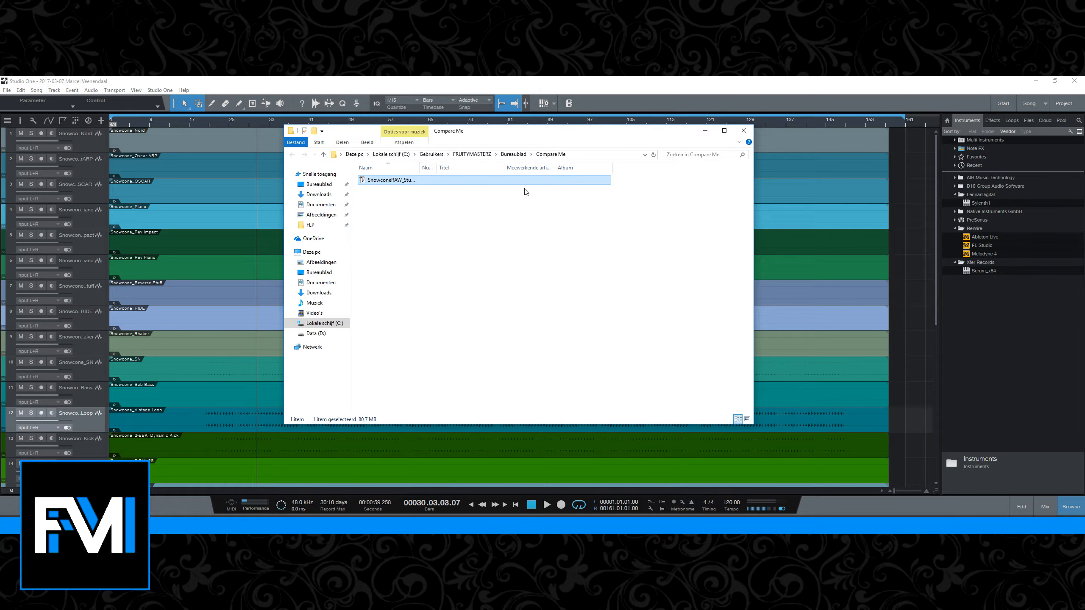
# Widen the file name column in the Compare Me folder to read the exported file's full name
pyautogui.moveTo(423, 162); pyautogui.dragTo(450, 163)
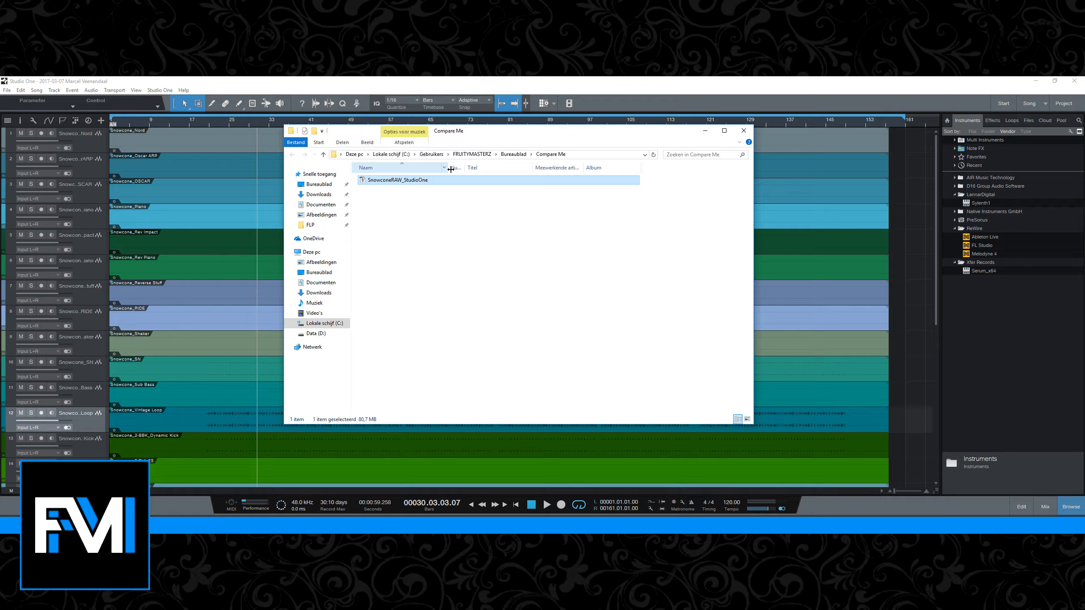
pyautogui.click(455, 217)
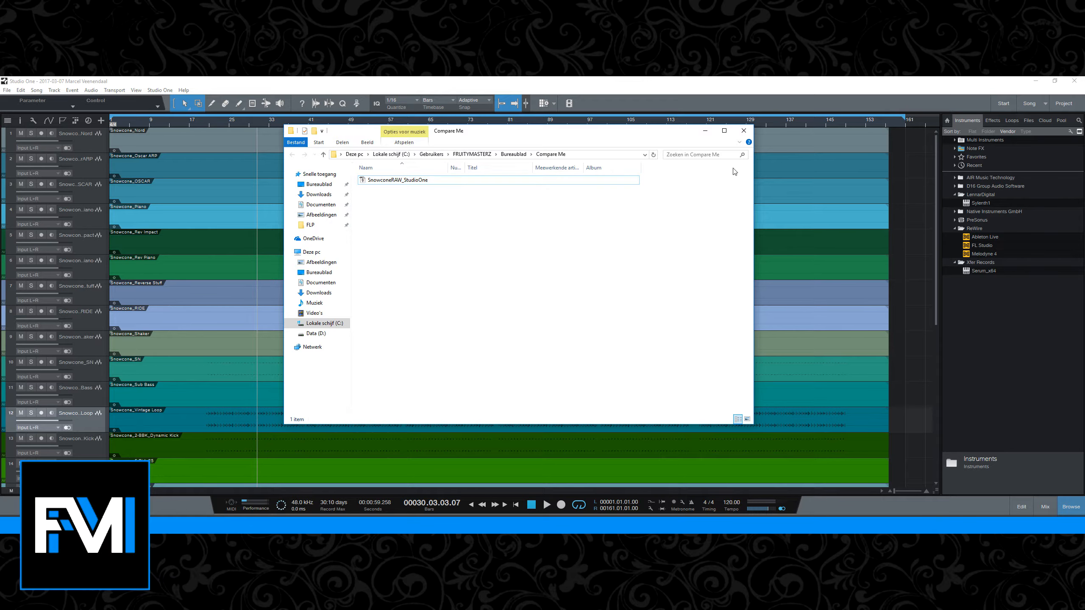
# Close Studio One without saving the changes to the song
pyautogui.click(1071, 83)
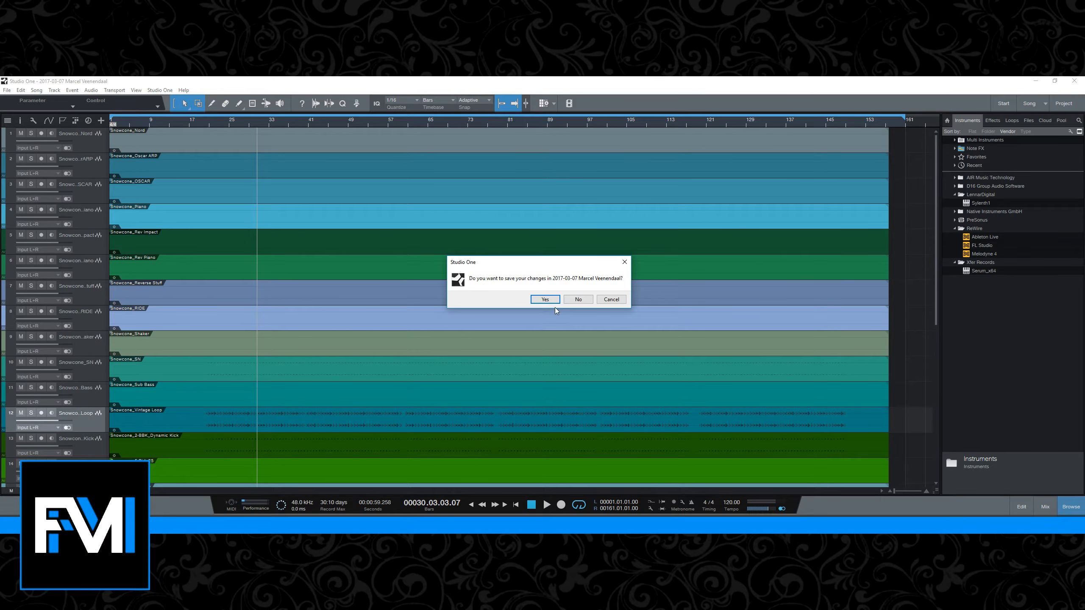
pyautogui.click(577, 300)
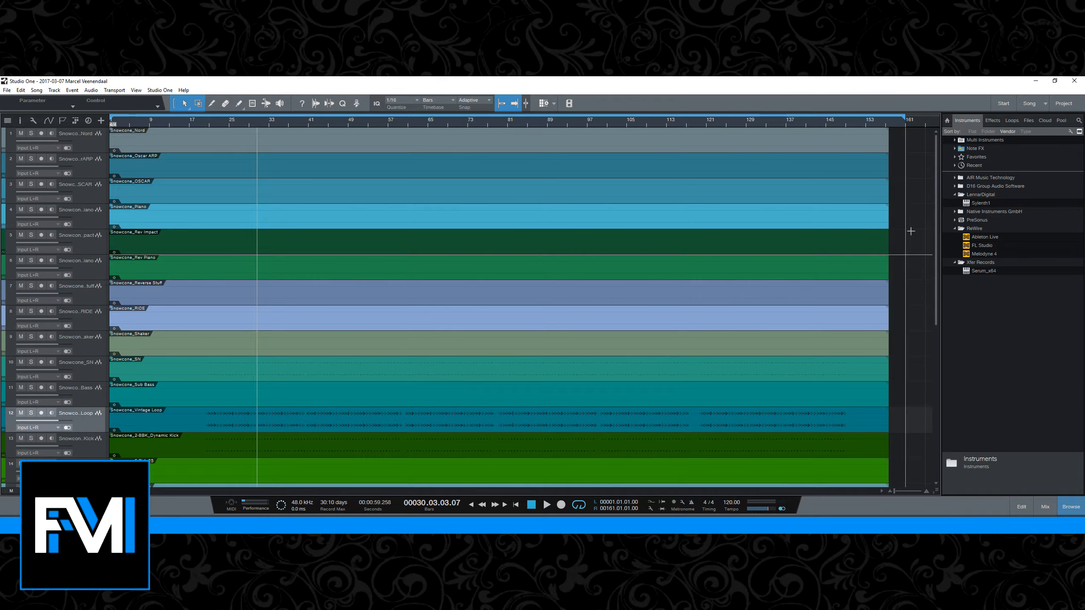
# Show the mixer, load the SnowconeMB preset in FabFilter Pro-MB on the Main channel, and close the plug-in window
pyautogui.click(1039, 505)
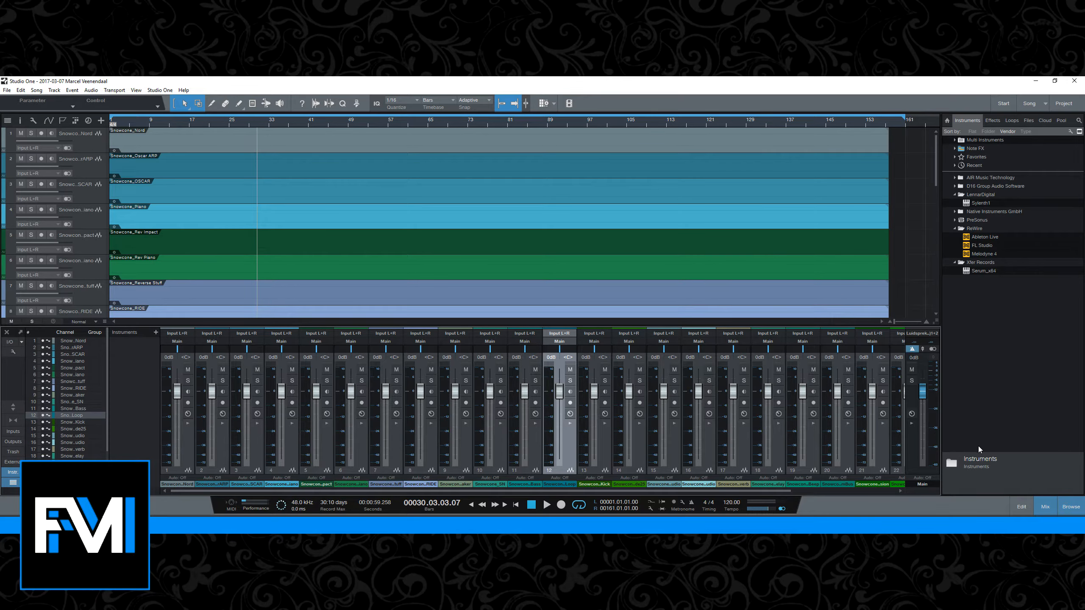
pyautogui.click(1044, 507)
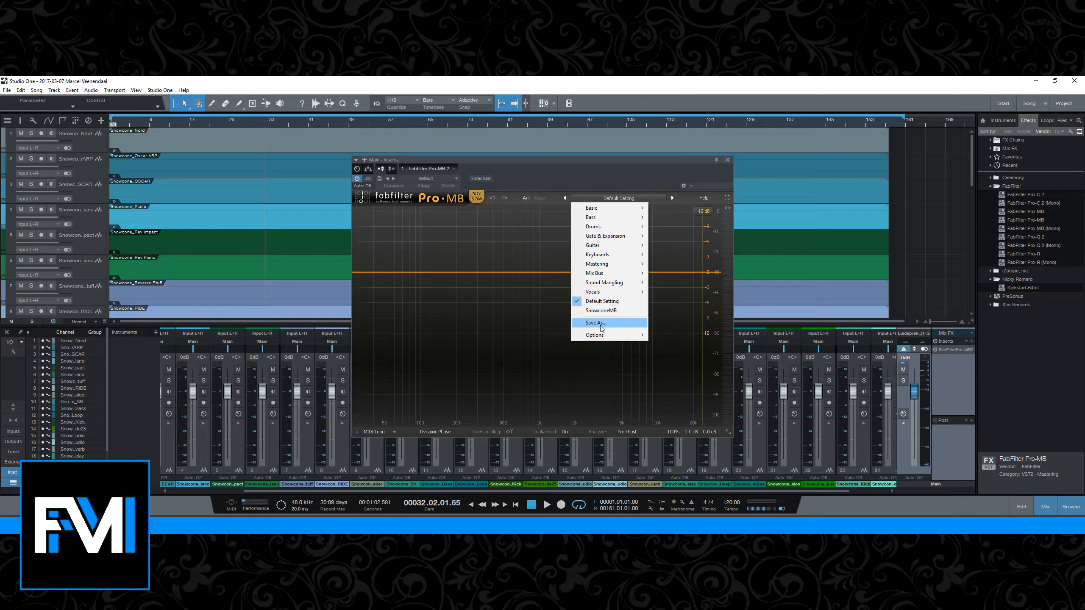
pyautogui.click(606, 316)
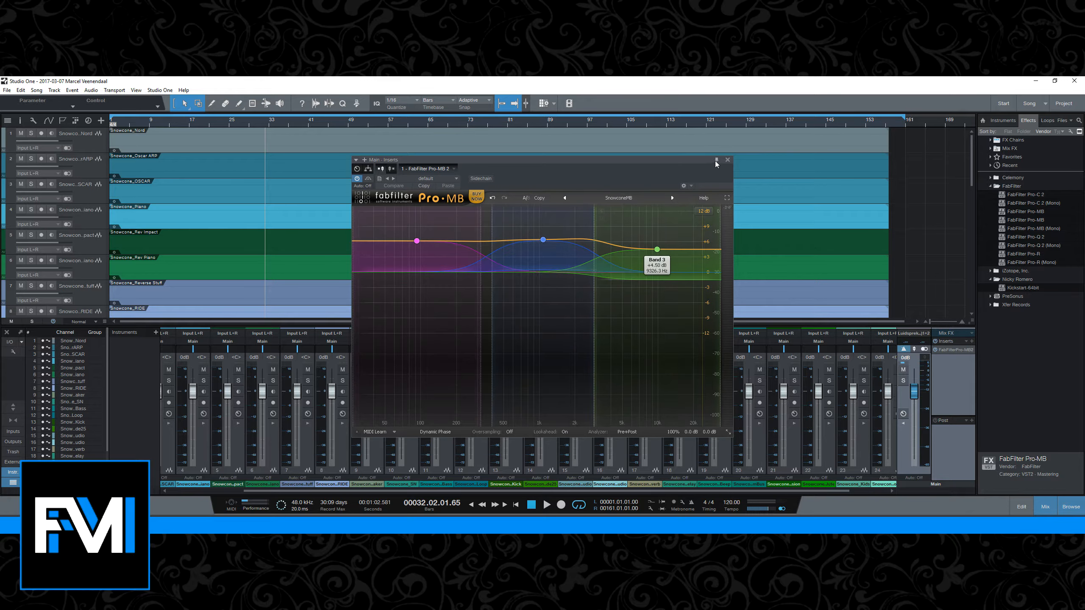
pyautogui.click(727, 159)
pyautogui.press('space')
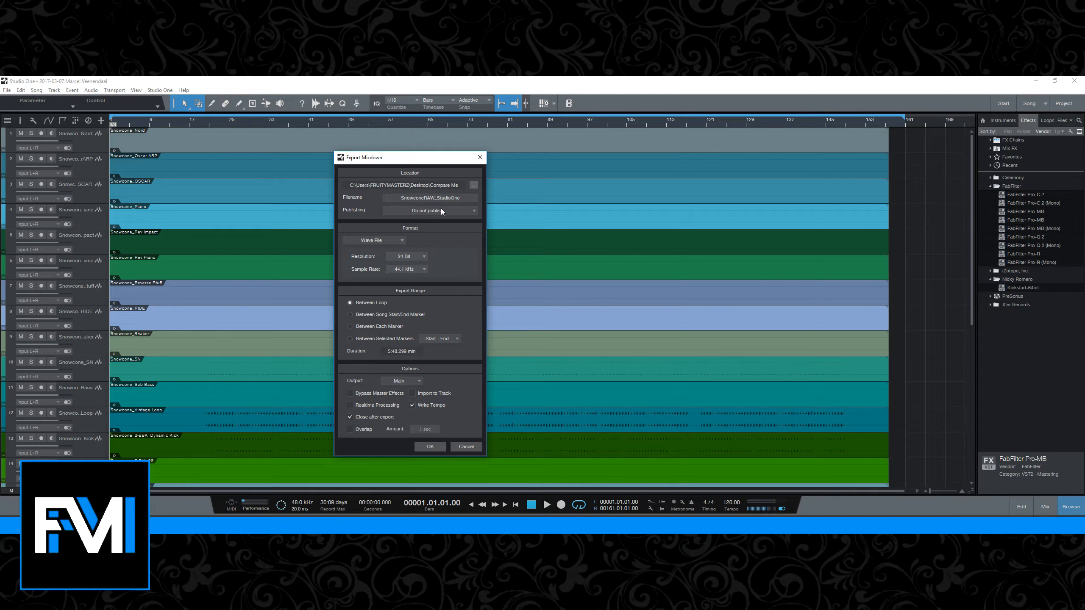
# Export the mixdown as SnowconeMB_StudioOne and close Studio One without saving the song
pyautogui.click(459, 197)
pyautogui.press('BackSpace')
pyautogui.press('BackSpace')
pyautogui.press('BackSpace')
pyautogui.write('MB')
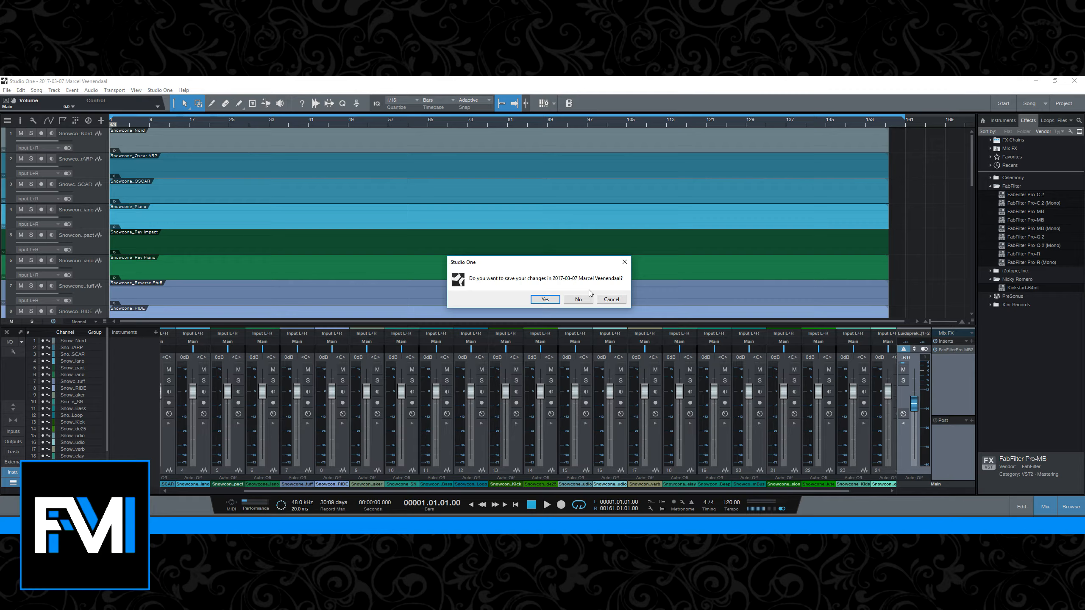
pyautogui.click(585, 299)
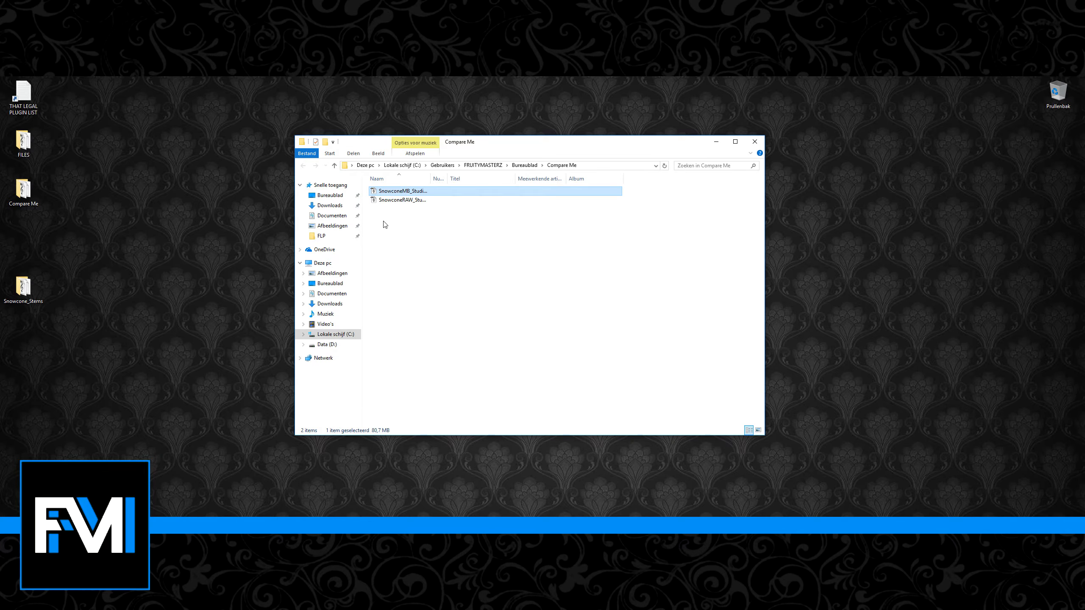
# Play the exported SnowconeMB_StudioOne file from the Compare Me folder
pyautogui.doubleClick(399, 193)
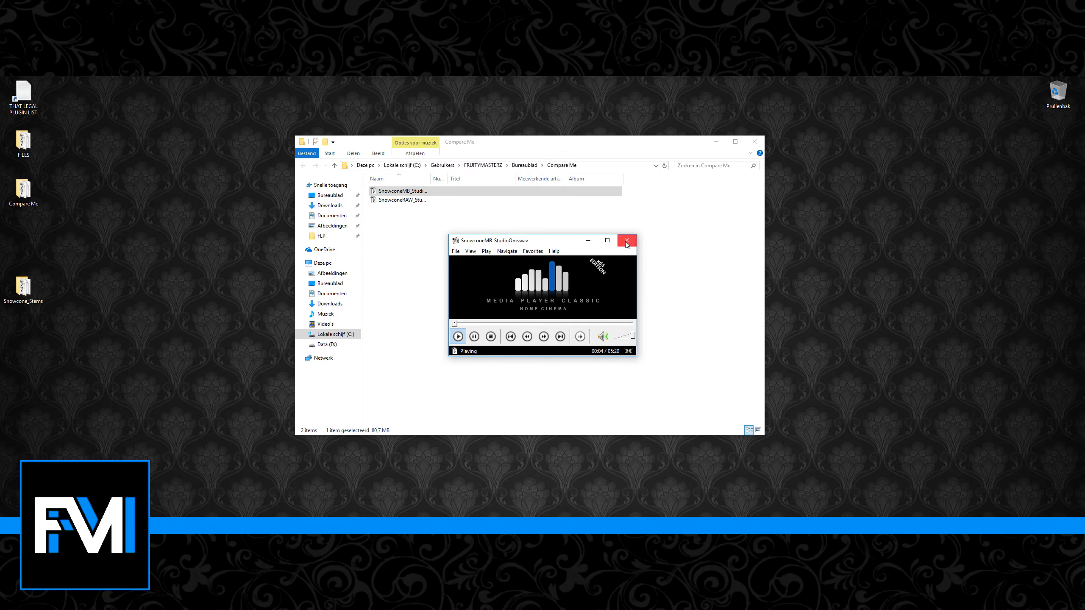
# Close the media player playing SnowconeMB_StudioOne
pyautogui.click(627, 240)
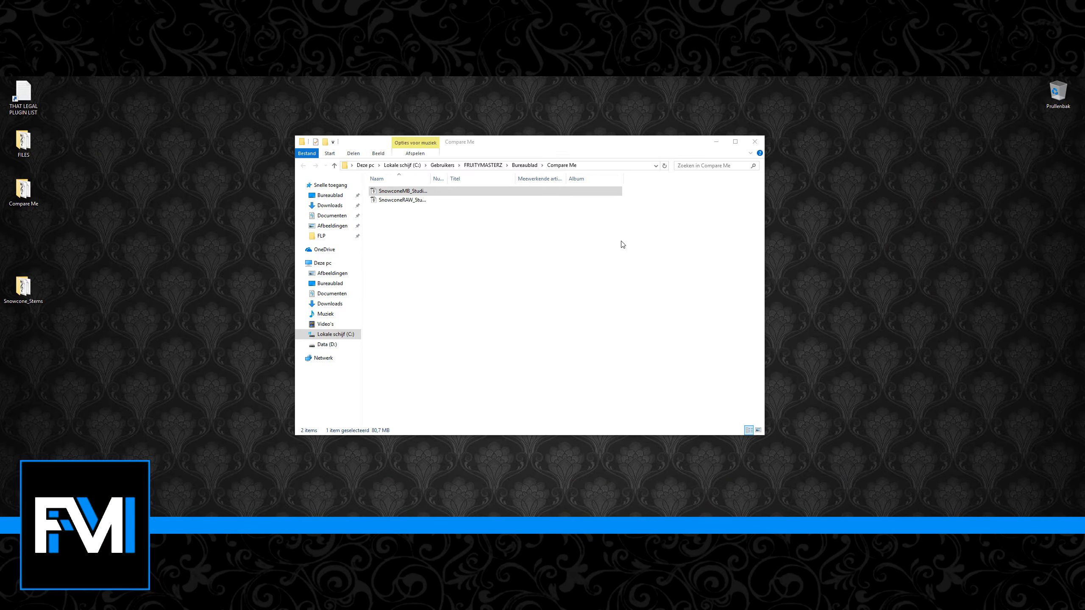
pyautogui.press('super')
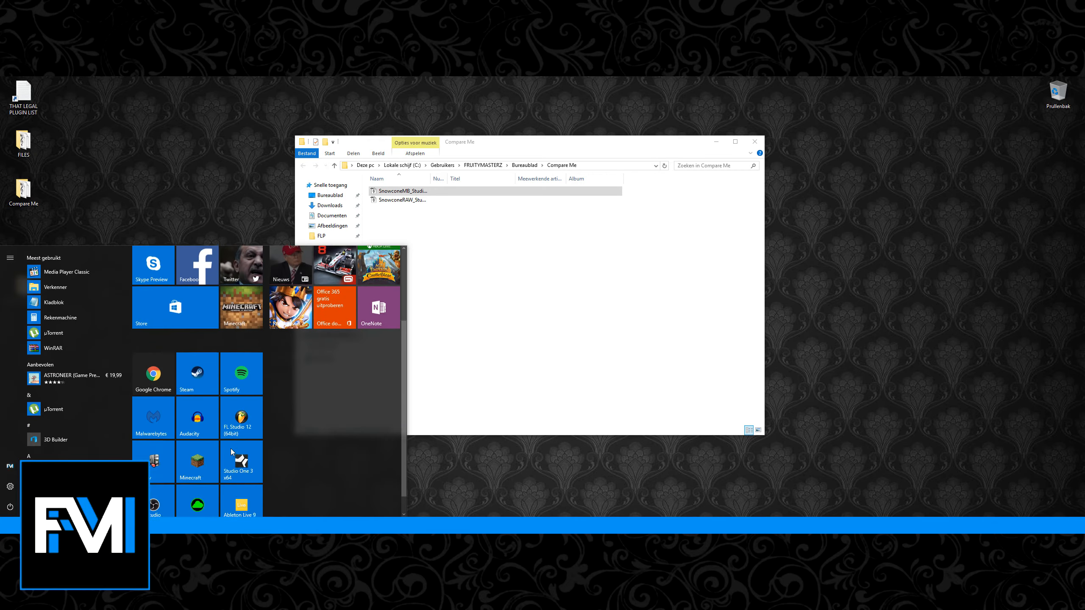
pyautogui.click(244, 408)
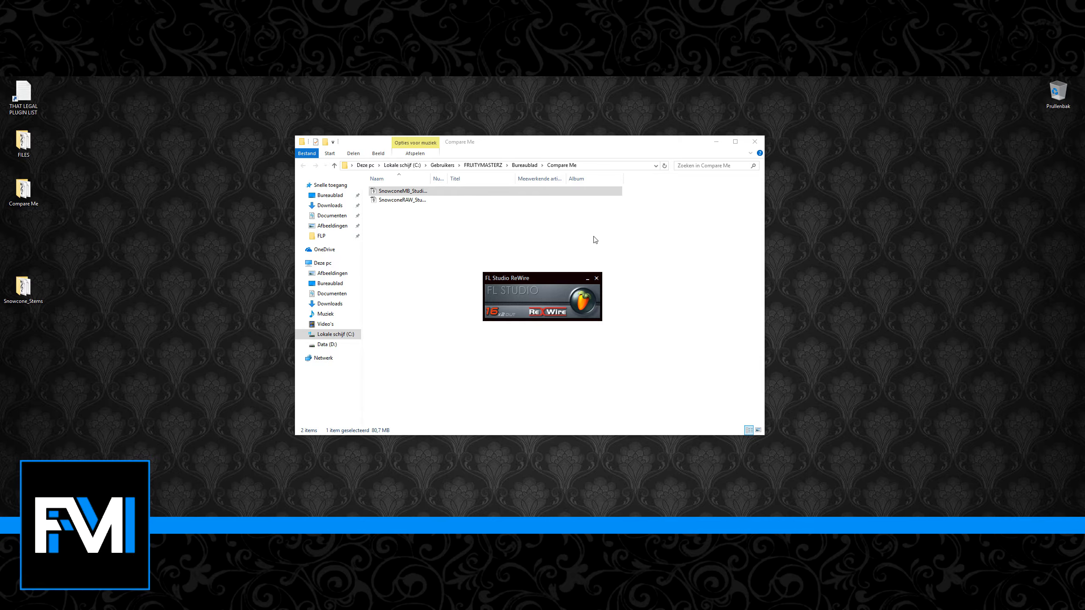
pyautogui.click(597, 279)
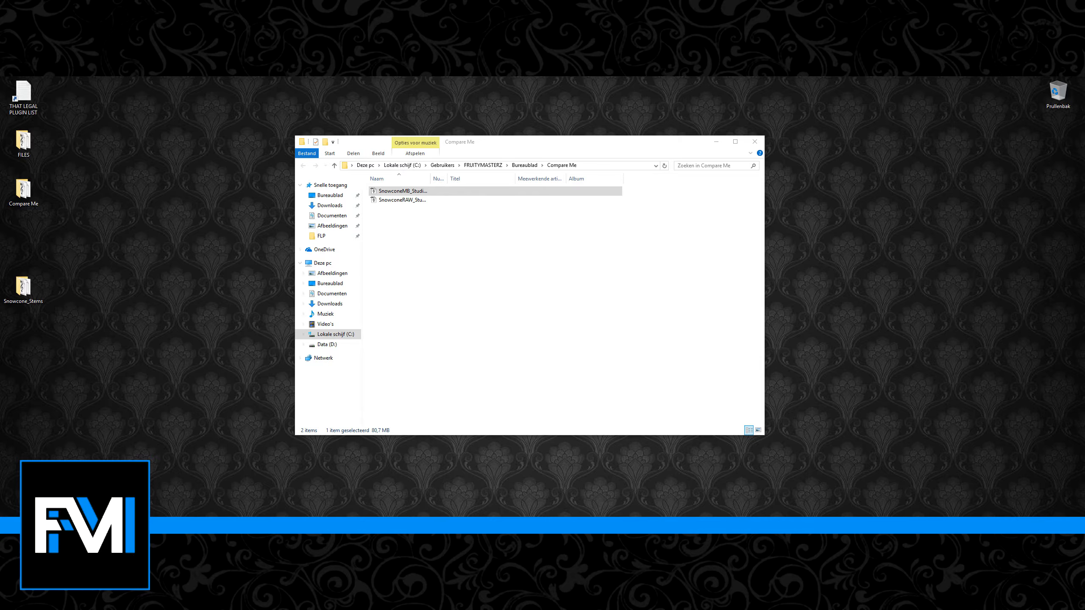
# Launch FL Studio 12
pyautogui.press('super')
pyautogui.scroll(-2, 255, 430)
pyautogui.click(236, 458)
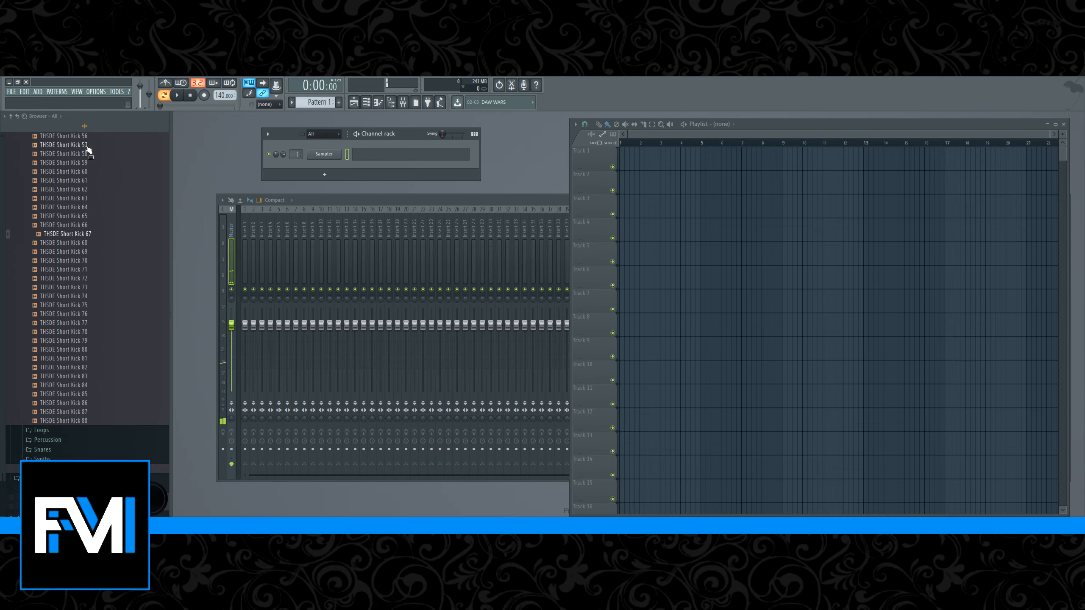
# Audition the samples THSDE Short Kick 71, 70 and 69 in the browser
pyautogui.click(67, 269)
pyautogui.click(68, 260)
pyautogui.click(68, 251)
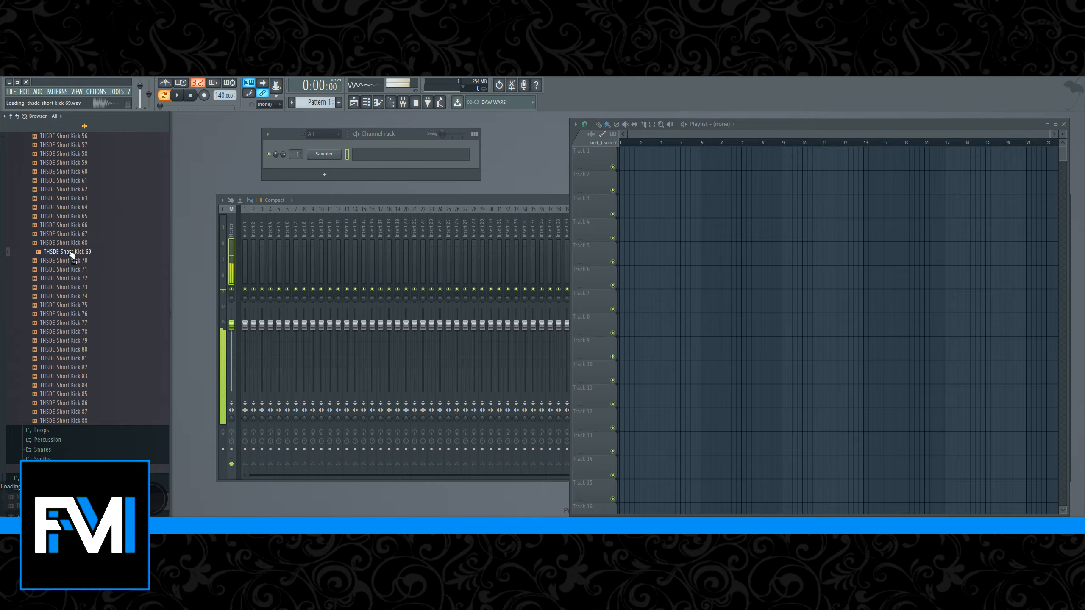
# Restore the FL Studio window down and add all the audio files from the Snowcone_Stems folder to the playlist
pyautogui.doubleClick(58, 83)
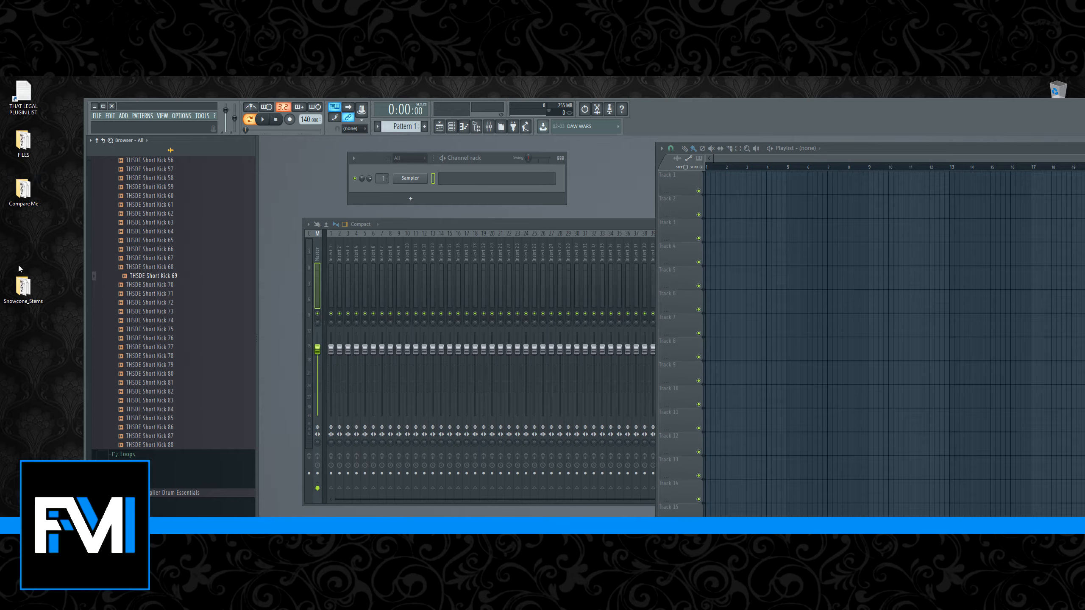
pyautogui.doubleClick(23, 287)
pyautogui.click(400, 267)
pyautogui.hotkey('ctrl', 'a')
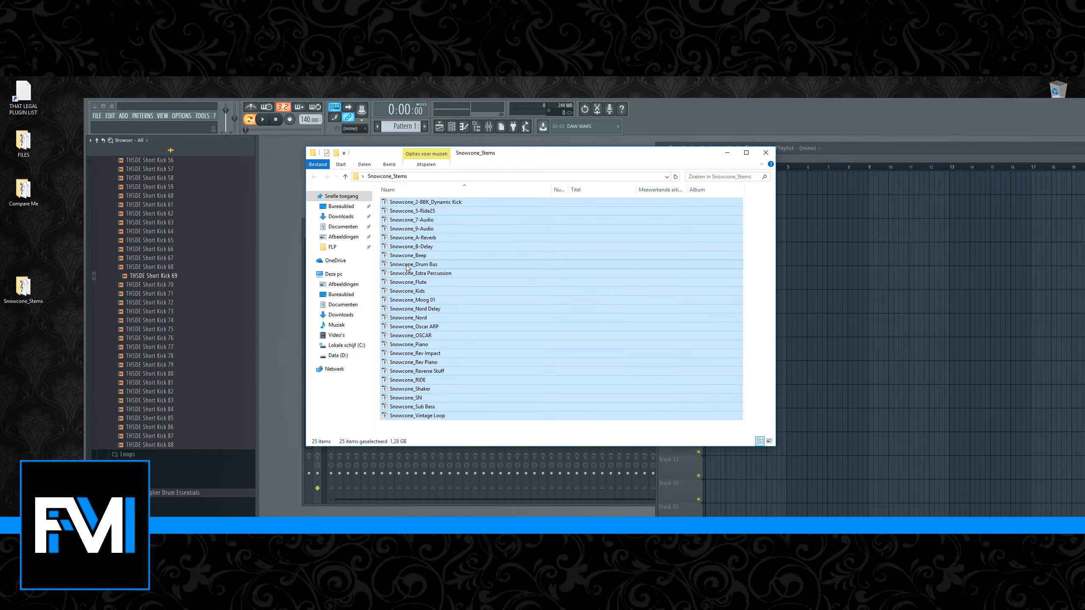
pyautogui.moveTo(906, 247); pyautogui.dragTo(878, 244)
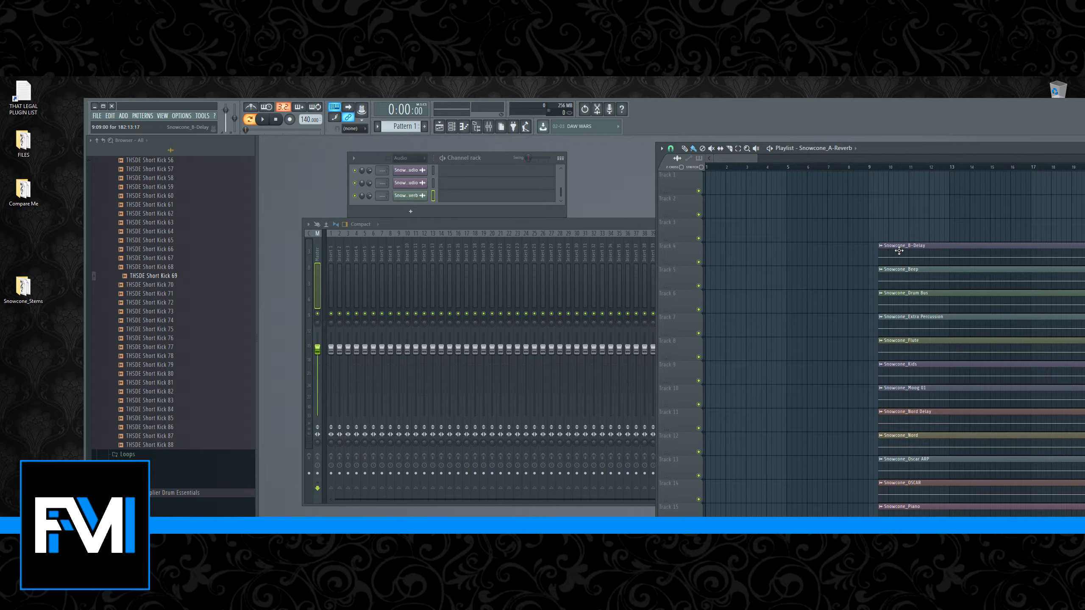
# Move all the stem clips to bar 1, starting on Track 1 of the playlist, and deselect them
pyautogui.scroll(-7, 898, 256)
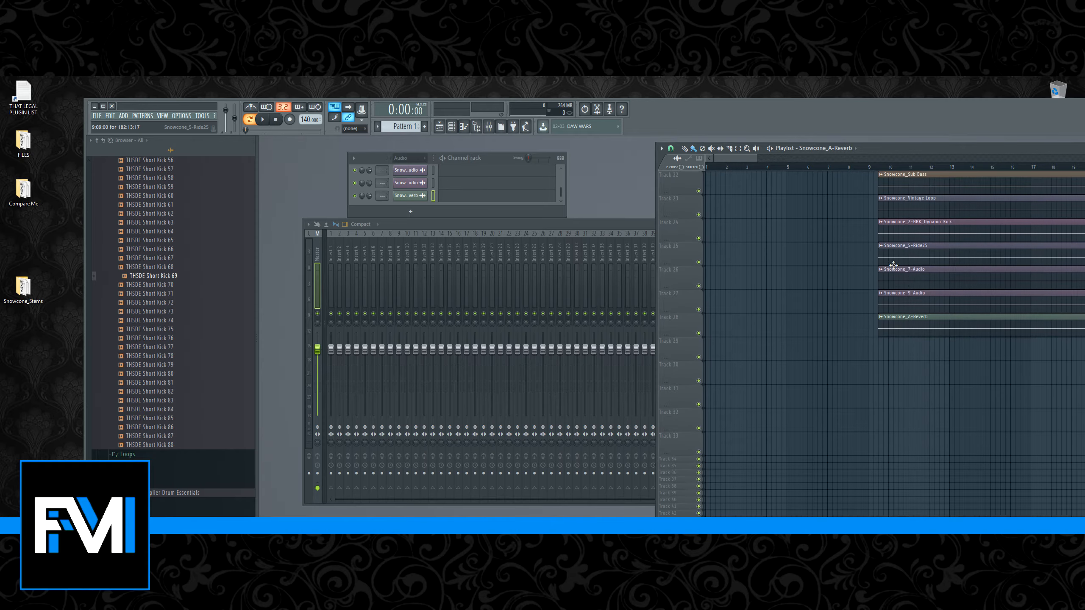
pyautogui.scroll(7, 894, 264)
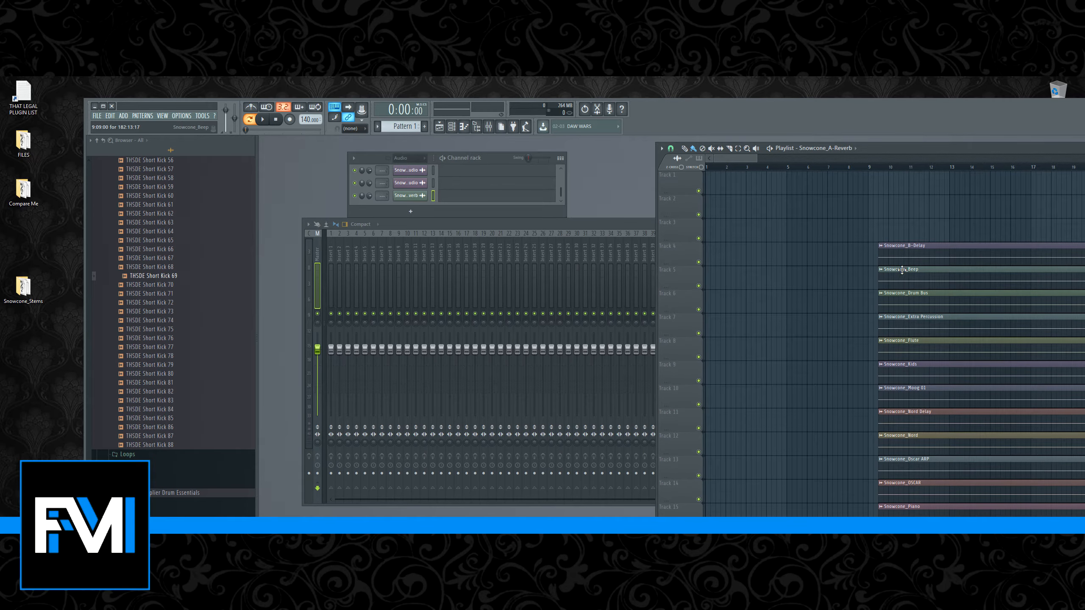
pyautogui.hotkey('ctrl', 'a')
pyautogui.moveTo(921, 255); pyautogui.dragTo(734, 165)
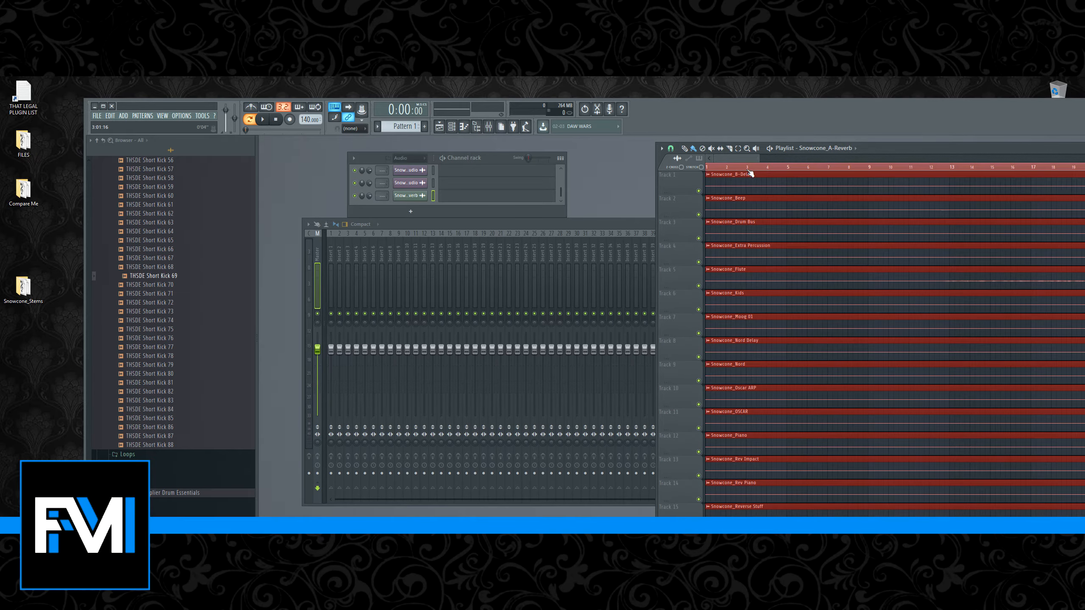
pyautogui.hotkey('ctrl', 'd')
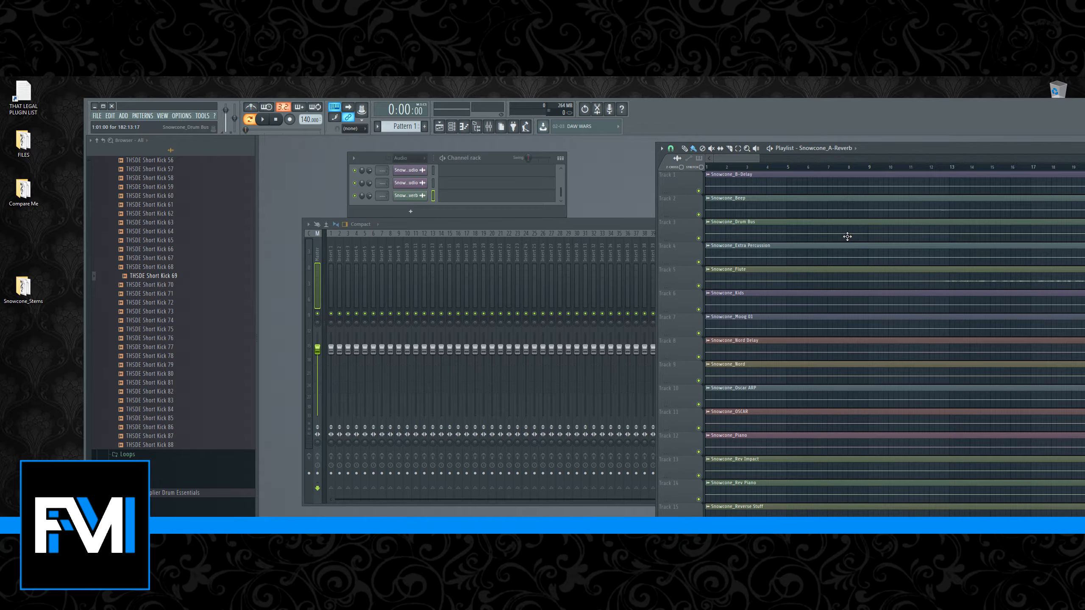
# Maximize the playlist and the FL Studio window, and check playback briefly in song mode
pyautogui.doubleClick(887, 149)
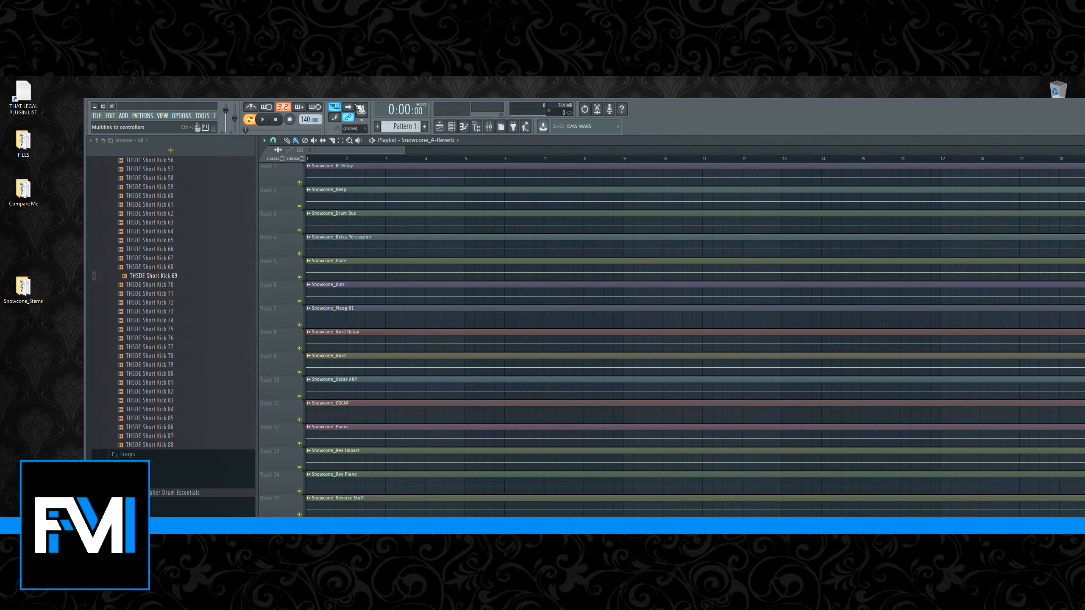
pyautogui.doubleClick(195, 106)
pyautogui.click(176, 95)
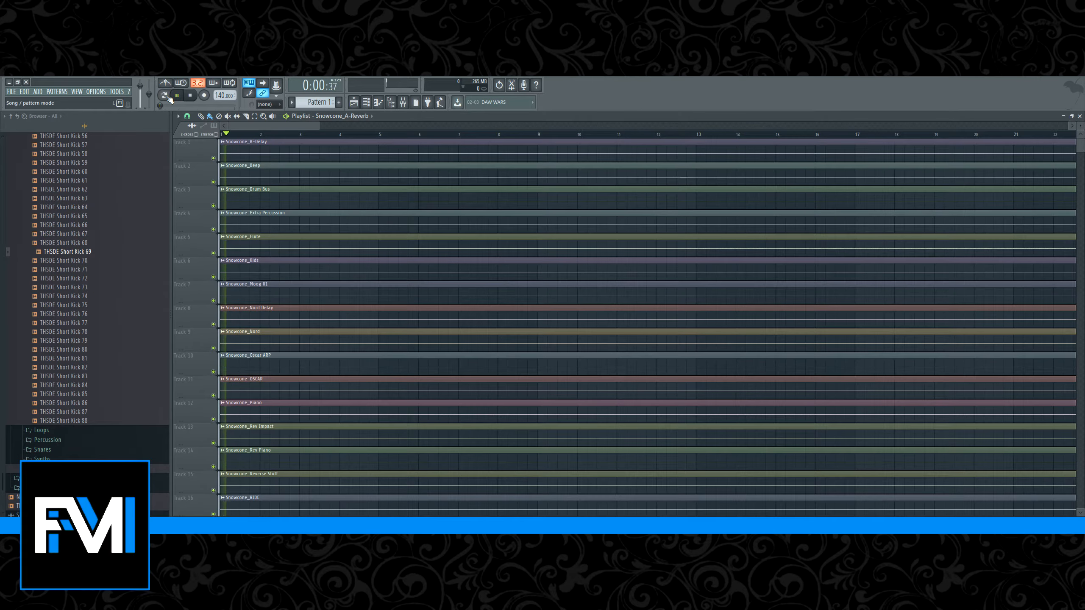
pyautogui.press('space')
# Start a WAV export into the Compare Me folder with the file name SnowconeRAW_FLstudio12
pyautogui.click(11, 91)
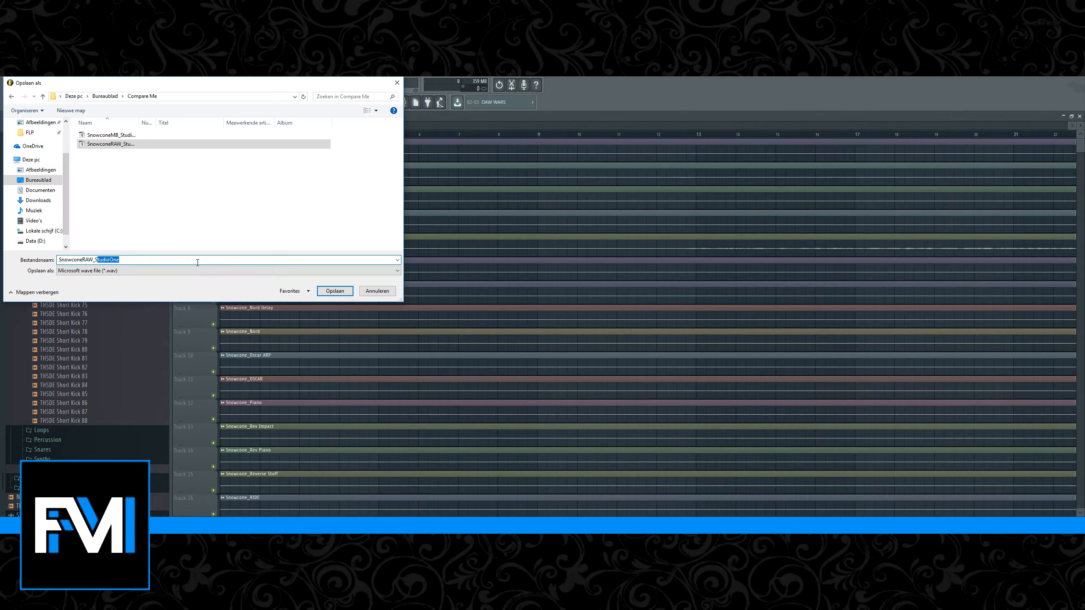
pyautogui.press('BackSpace')
pyautogui.write('FL')
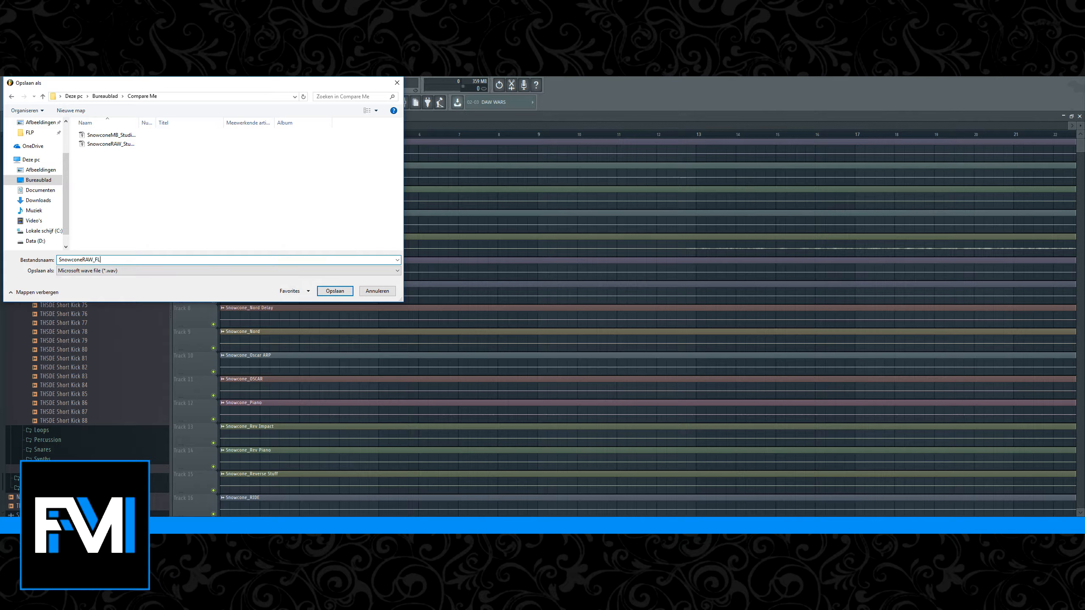
pyautogui.write('studio12')
pyautogui.press('Return')
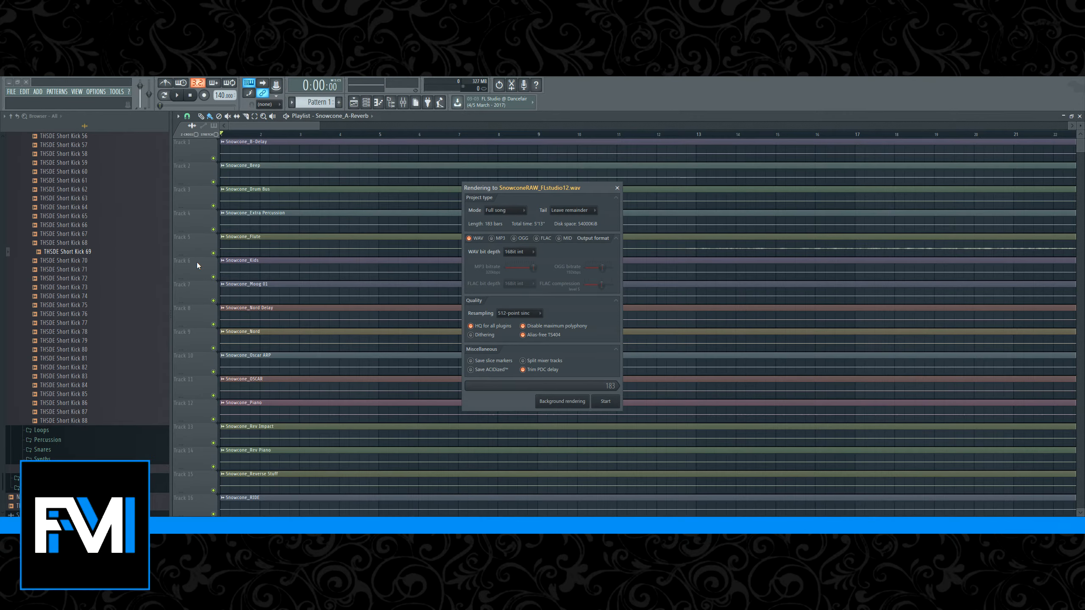
# Set the WAV bit depth to 24Bit int and render the full song
pyautogui.click(519, 251)
pyautogui.click(523, 268)
pyautogui.click(600, 404)
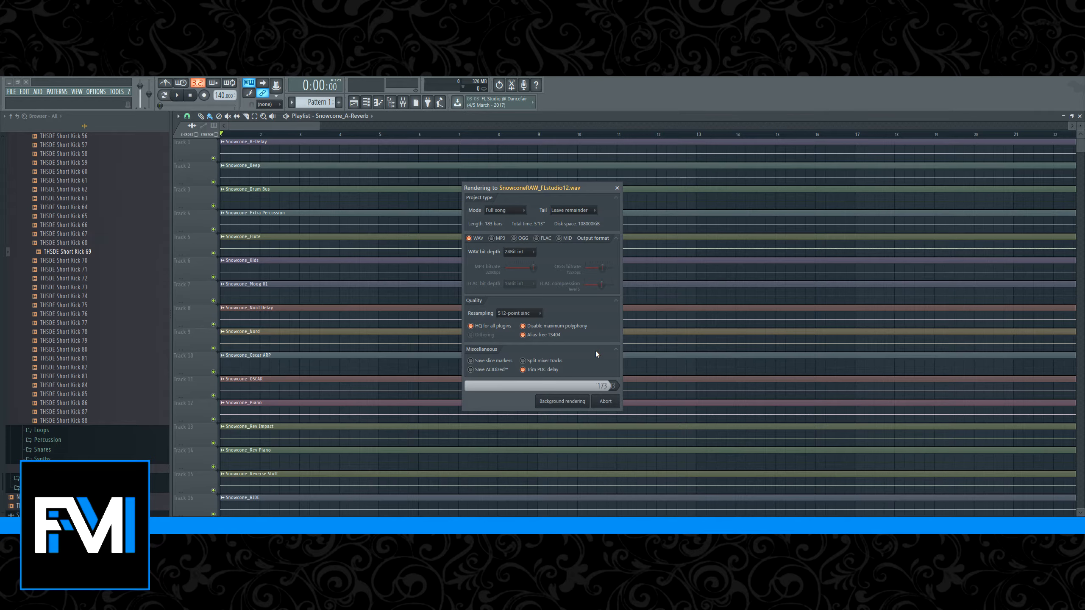
# Close the playlist and lower the Master fader in the mixer
pyautogui.click(1080, 115)
pyautogui.click(597, 198)
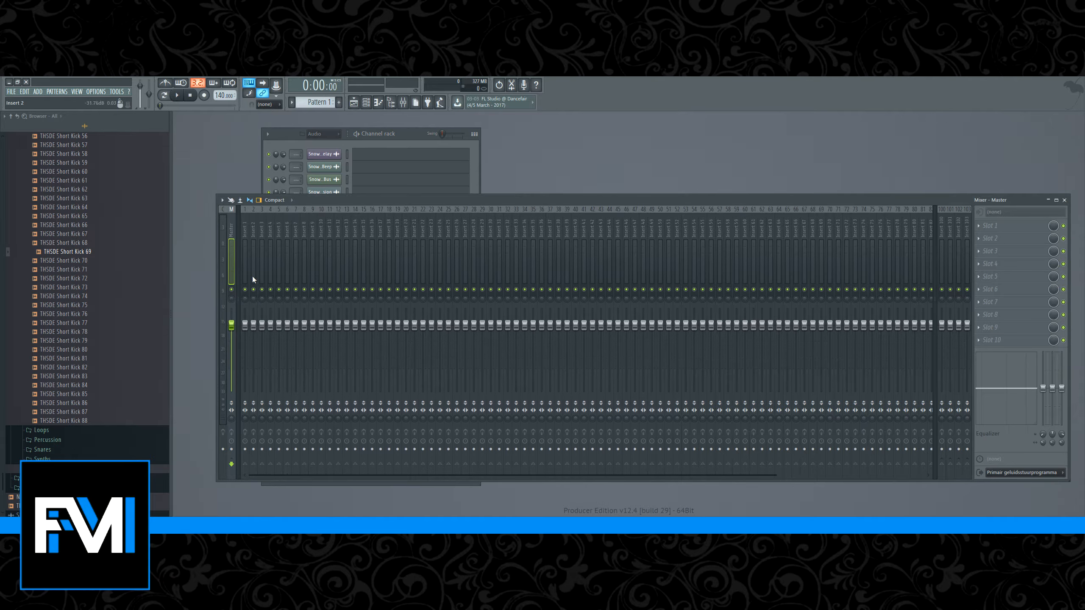
pyautogui.moveTo(231, 324); pyautogui.dragTo(231, 330)
# Load FabFilter Pro-MB in the Master track's first effect slot, apply the SnowconeMB preset, and close the plug-in window
pyautogui.click(1006, 225)
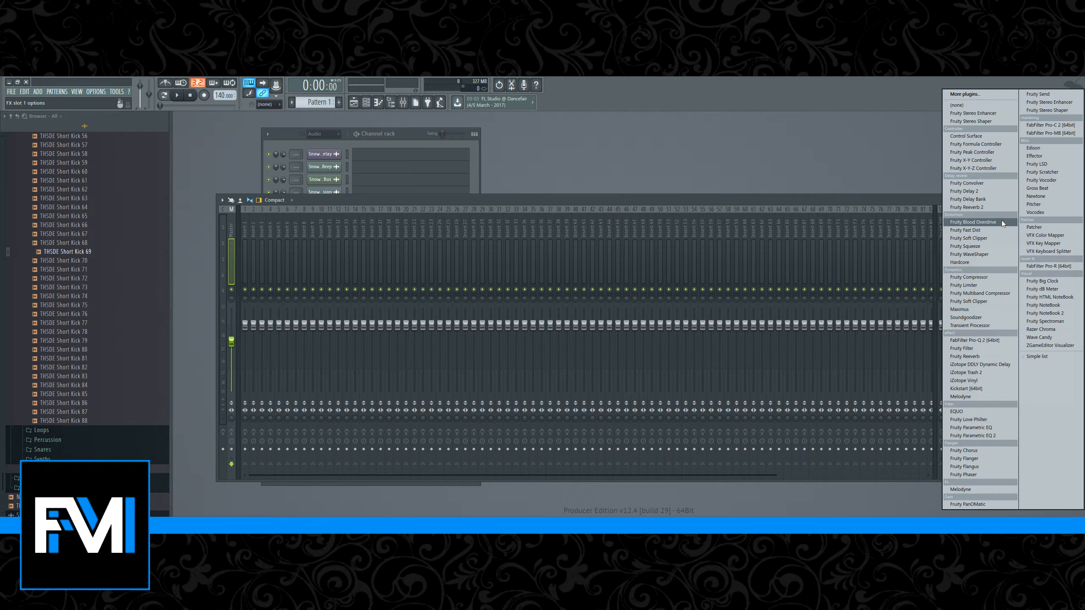
pyautogui.click(1053, 134)
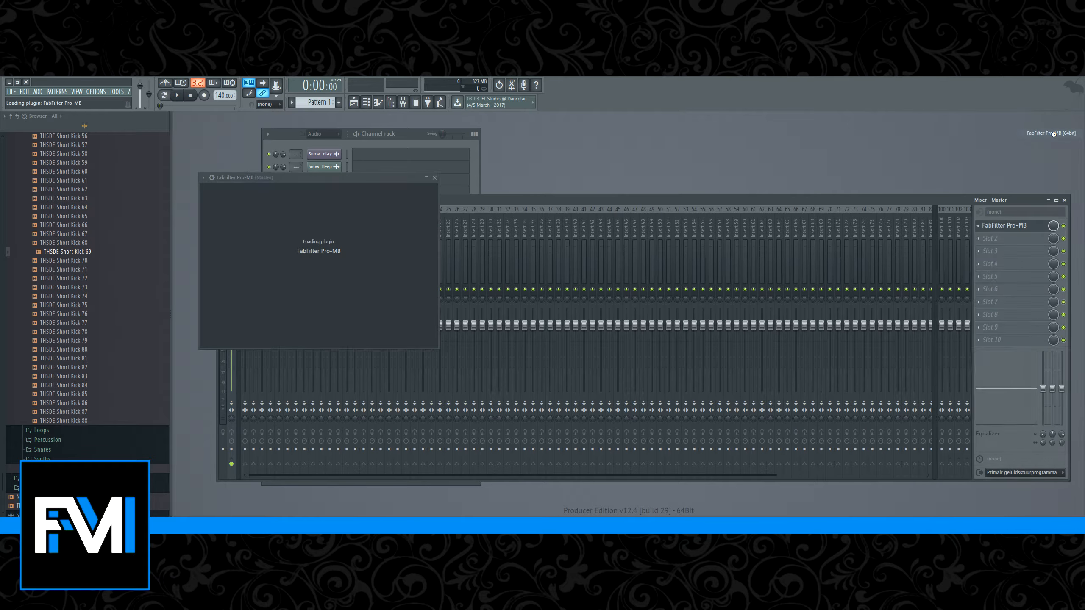
pyautogui.click(390, 308)
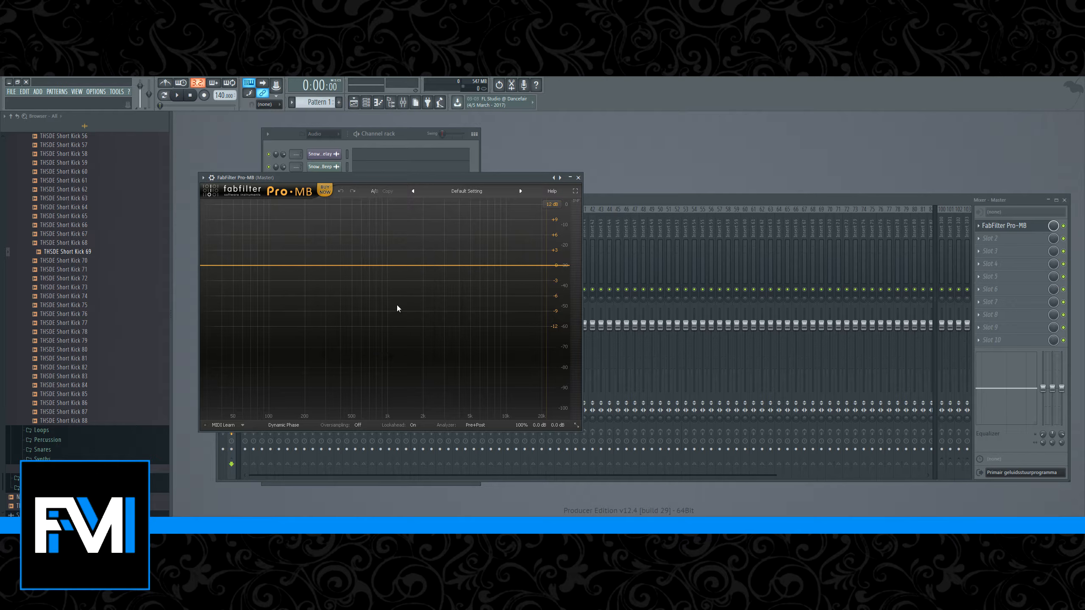
pyautogui.click(447, 191)
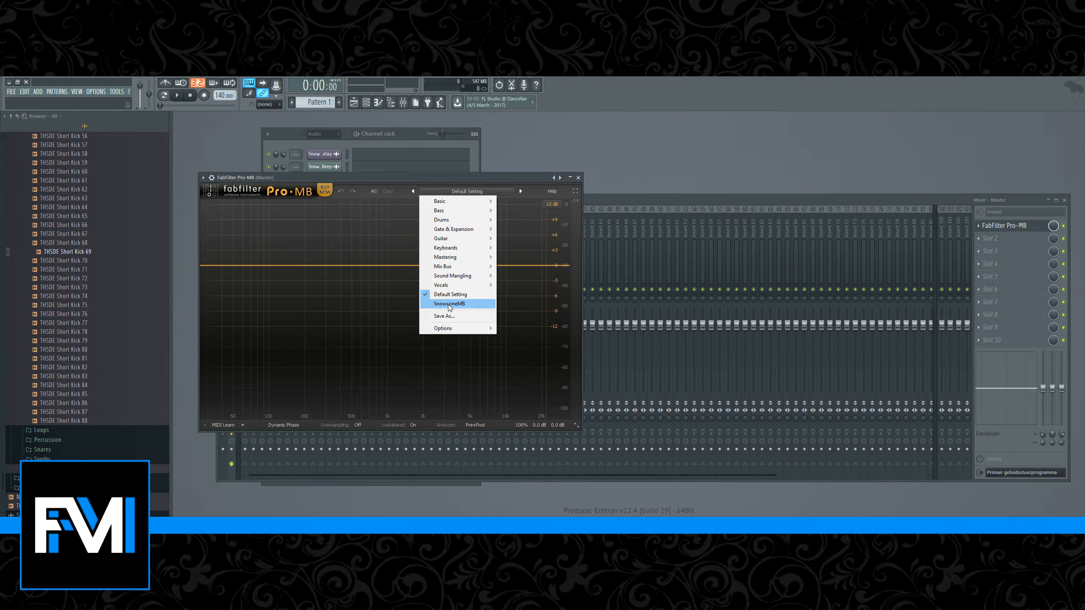
pyautogui.click(449, 303)
pyautogui.click(579, 177)
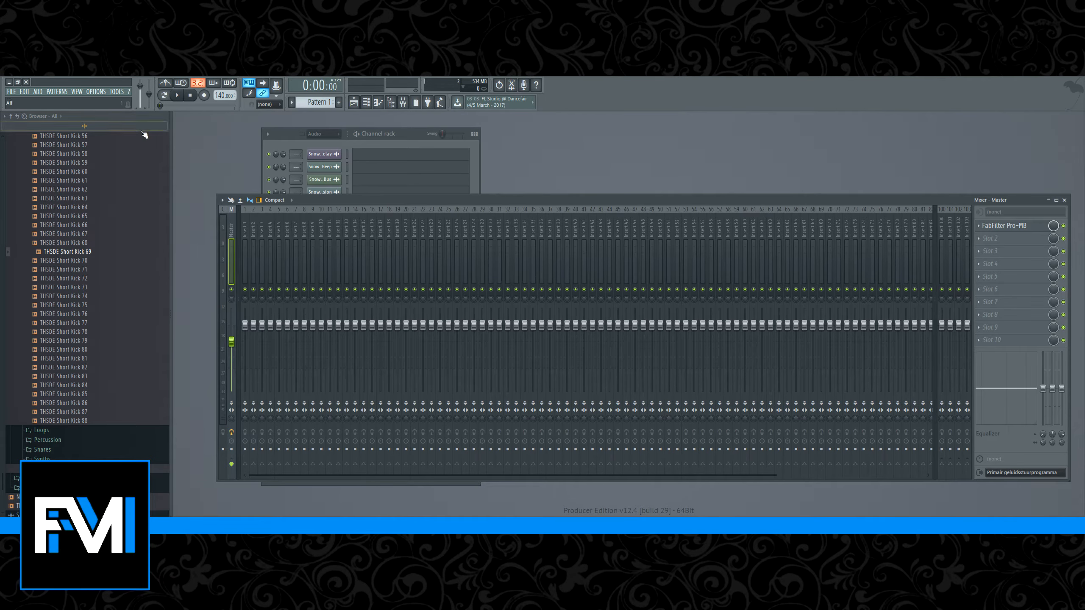
# Play the processed song briefly and export it to the Compare Me folder as SnowconeMB_FLstudio12
pyautogui.press('space')
pyautogui.press('space')
pyautogui.click(11, 92)
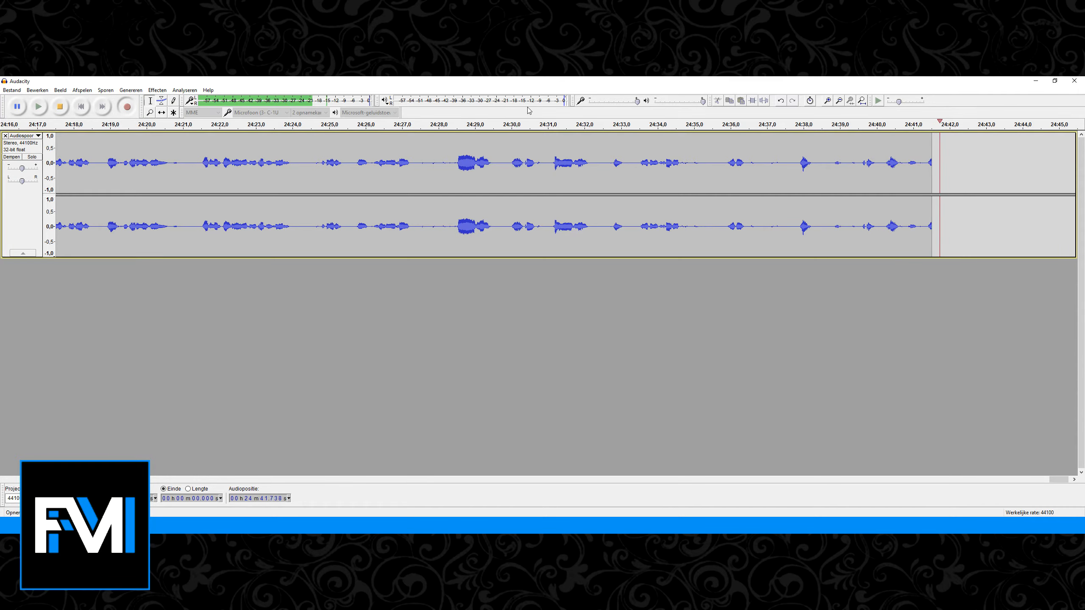
# Switch to Audacity, stop the voice recording and export the audio as FIRST VOICE
pyautogui.press('space')
pyautogui.click(11, 90)
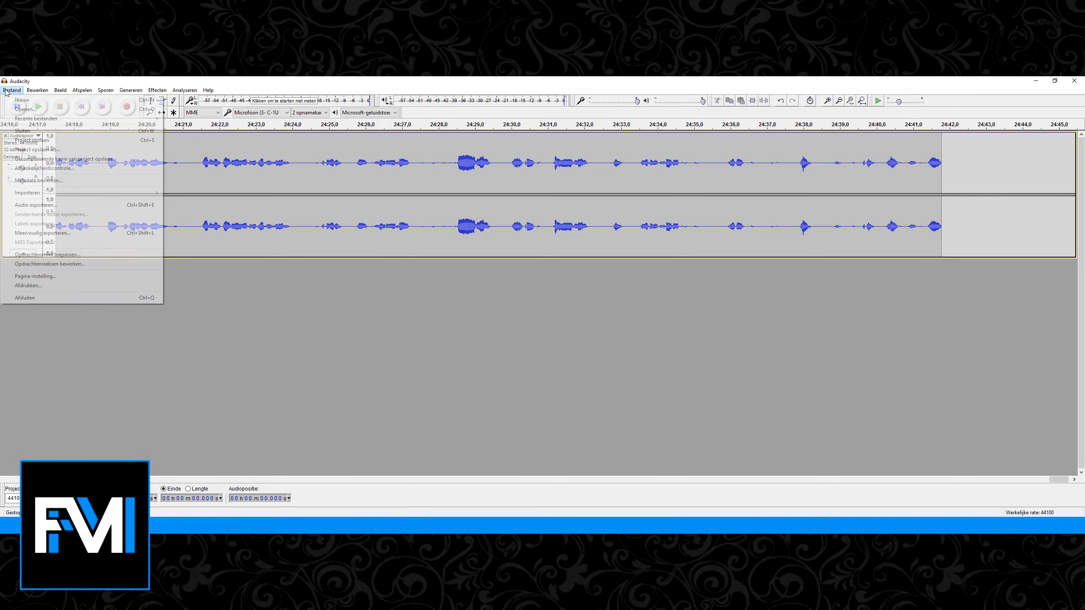
pyautogui.click(47, 205)
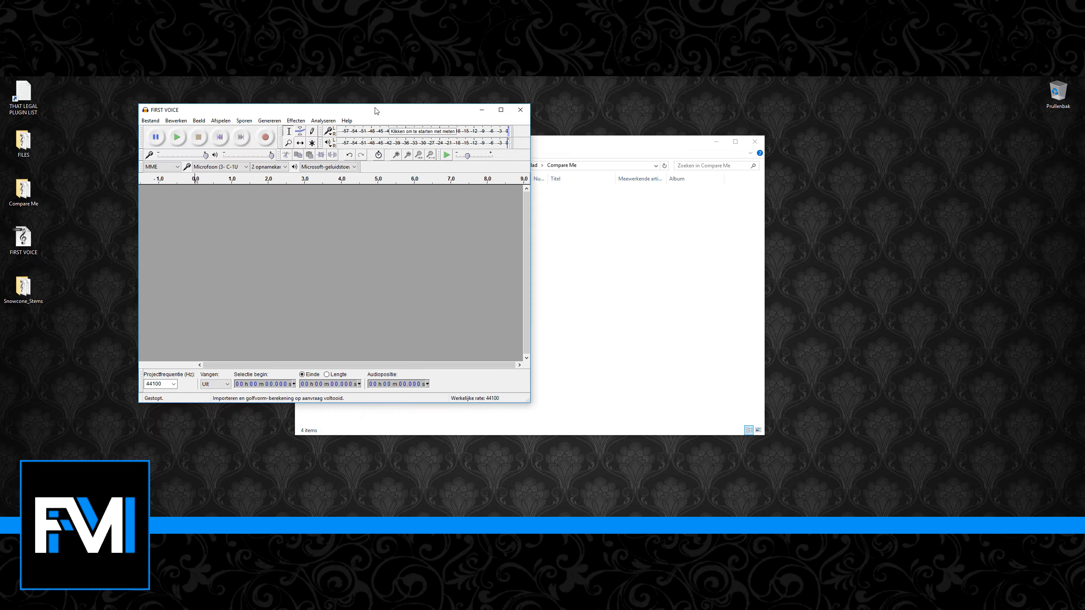
# Place the Compare Me folder beside Audacity and import SnowconeRAW_StudioOne and SnowconeRAW_FLstudio12 as two tracks
pyautogui.moveTo(585, 146); pyautogui.dragTo(818, 153)
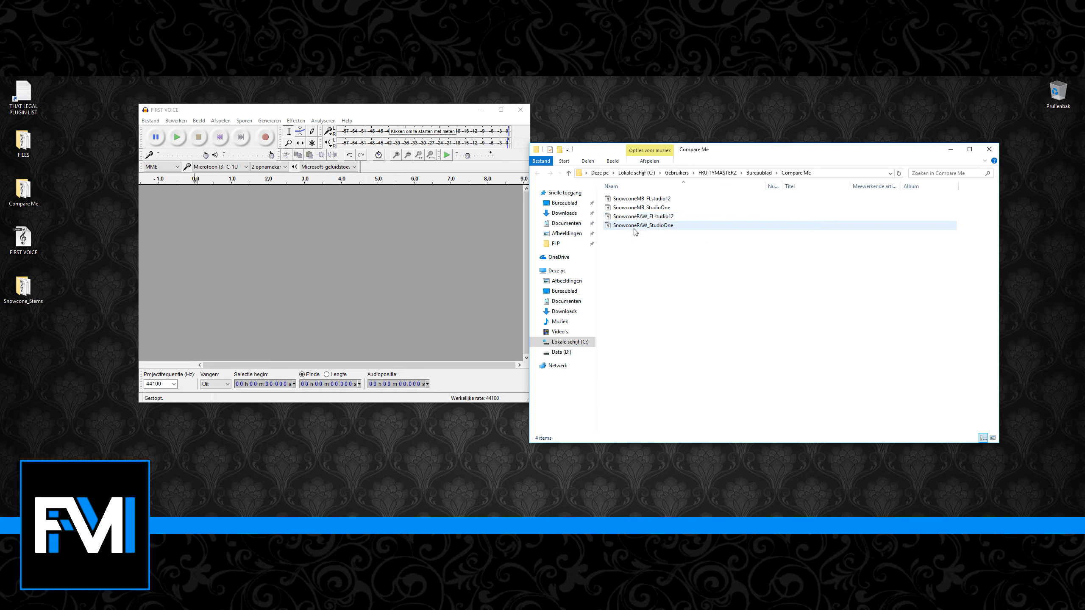
pyautogui.moveTo(628, 226); pyautogui.dragTo(360, 220)
pyautogui.moveTo(643, 216)
pyautogui.mouseDown()
pyautogui.moveTo(525, 295)
pyautogui.moveTo(352, 336)
pyautogui.mouseUp()
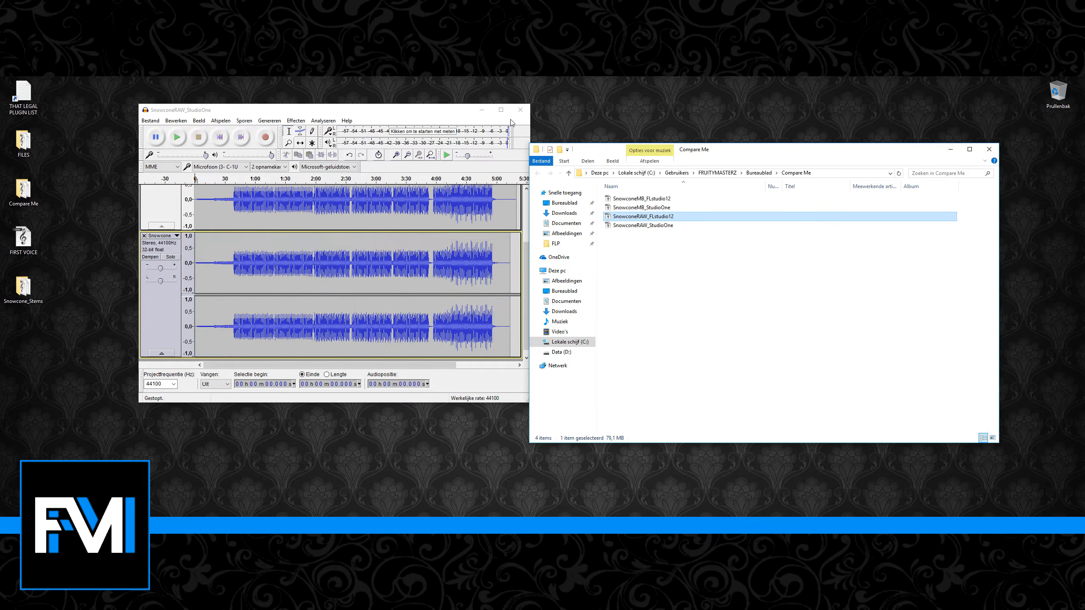
# Maximize Audacity and play both raw tracks together from about 1:40 before stopping playback
pyautogui.click(501, 110)
pyautogui.scroll(3, 345, 218)
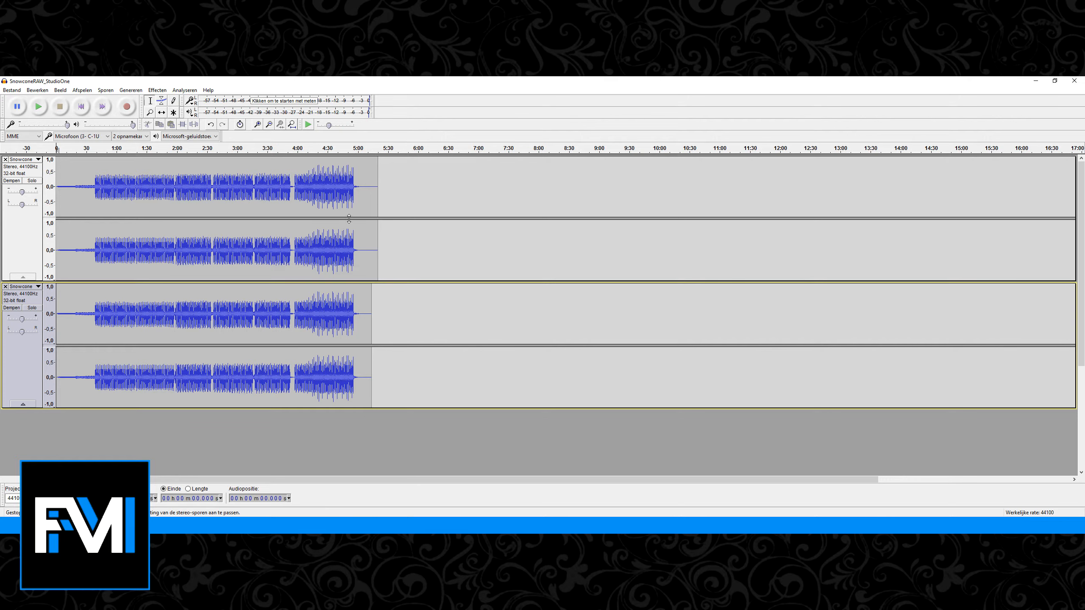
pyautogui.click(257, 124)
pyautogui.click(258, 125)
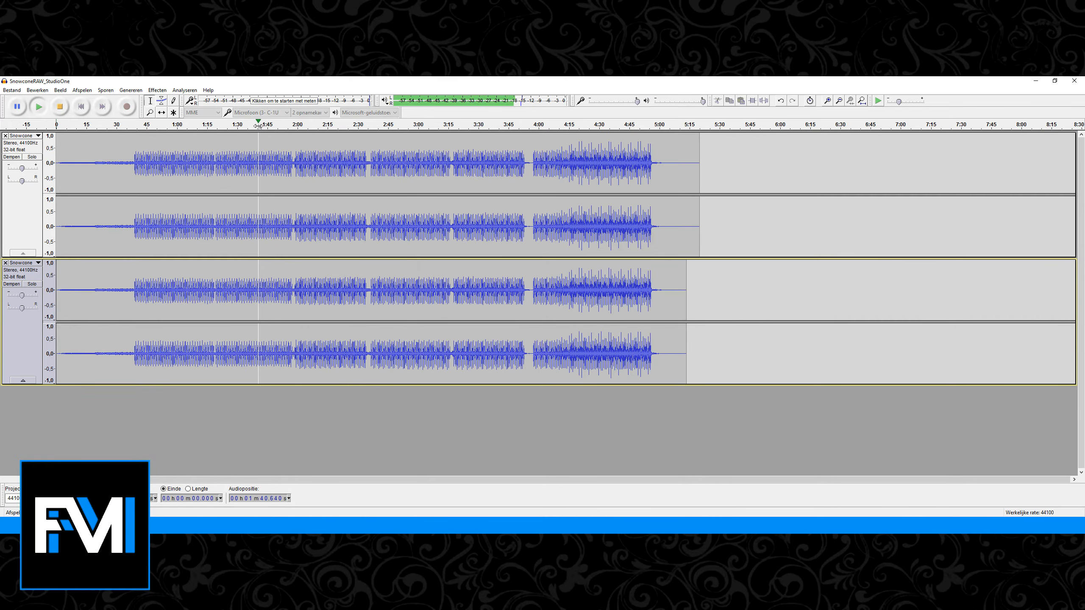
pyautogui.press('space')
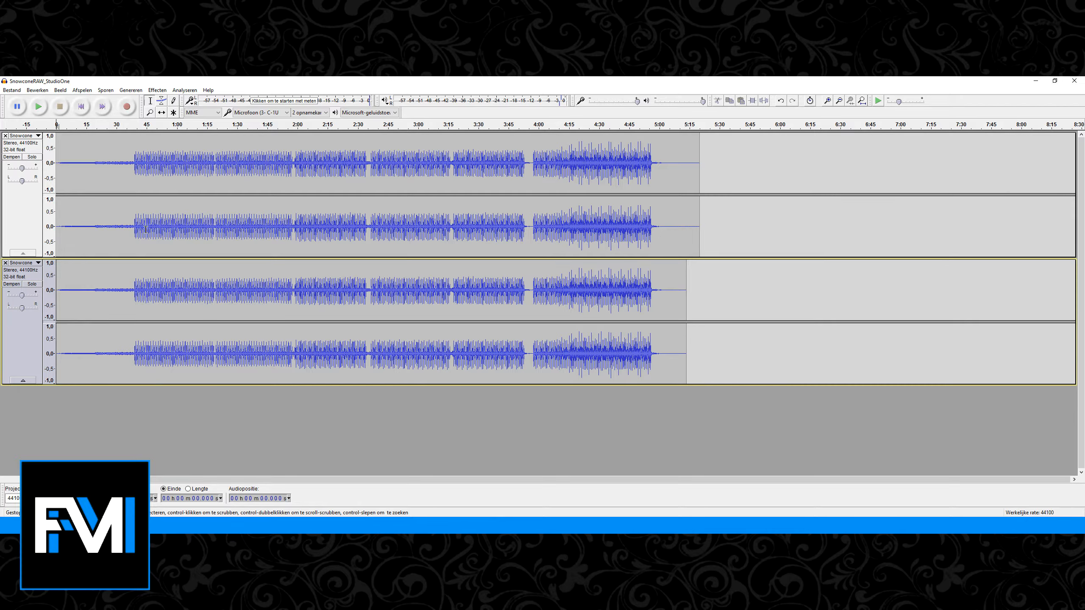
# Split the SnowconeRAW_StudioOne stereo track into separate left and right tracks
pyautogui.click(38, 136)
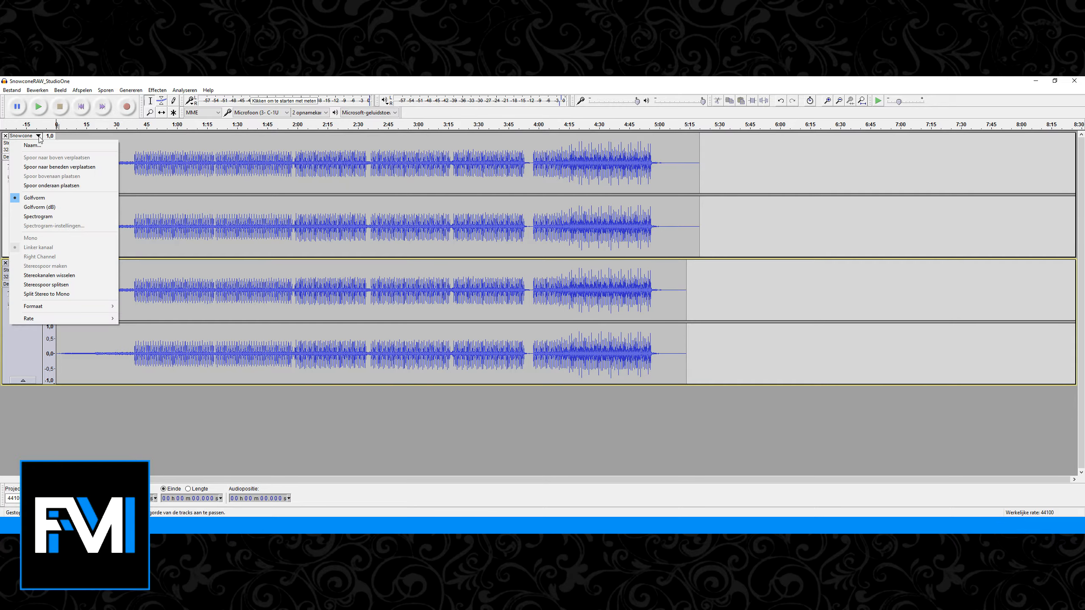
pyautogui.click(90, 285)
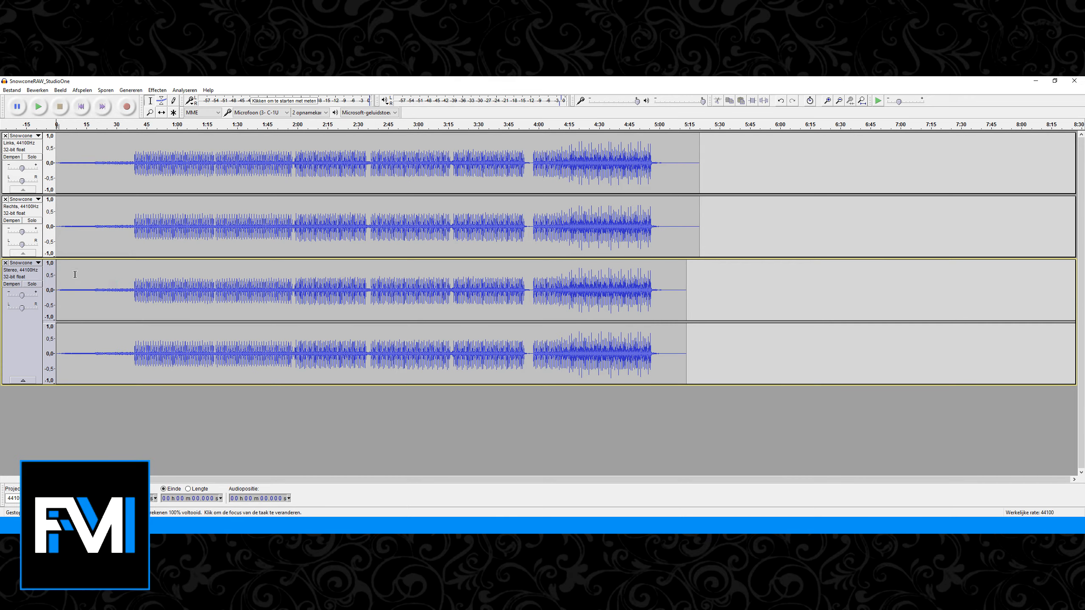
# Split the SnowconeRAW_FLstudio12 stereo track into left and right tracks and invert both of them
pyautogui.click(39, 263)
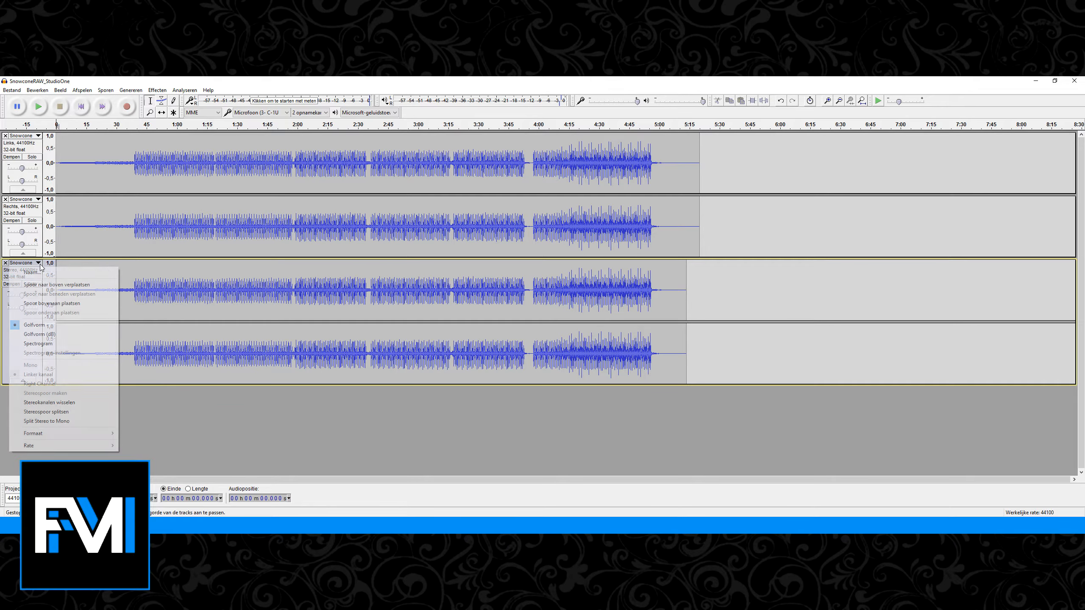
pyautogui.click(69, 414)
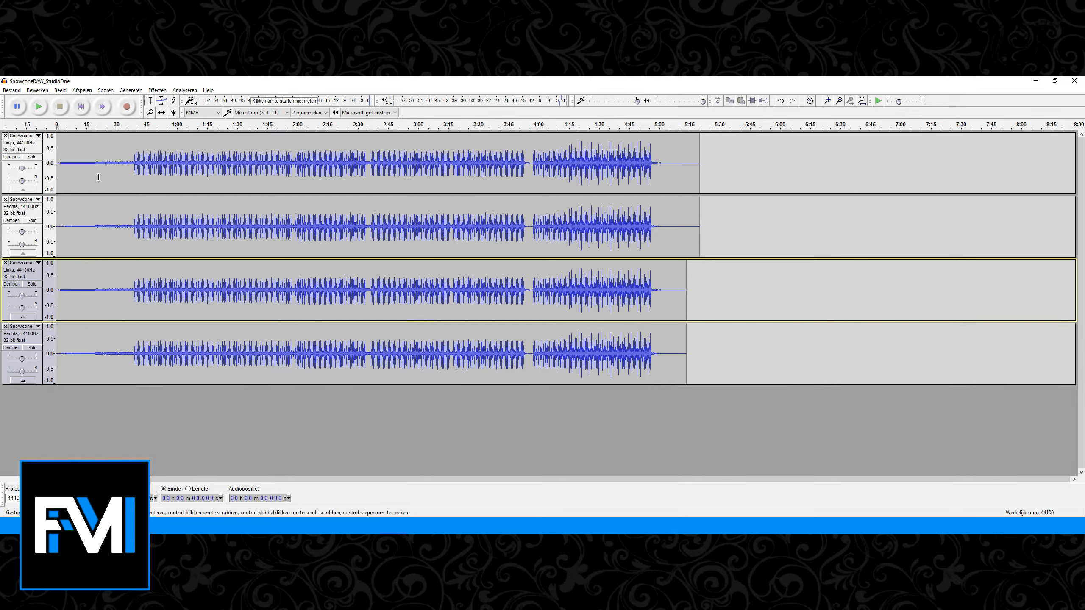
pyautogui.doubleClick(145, 284)
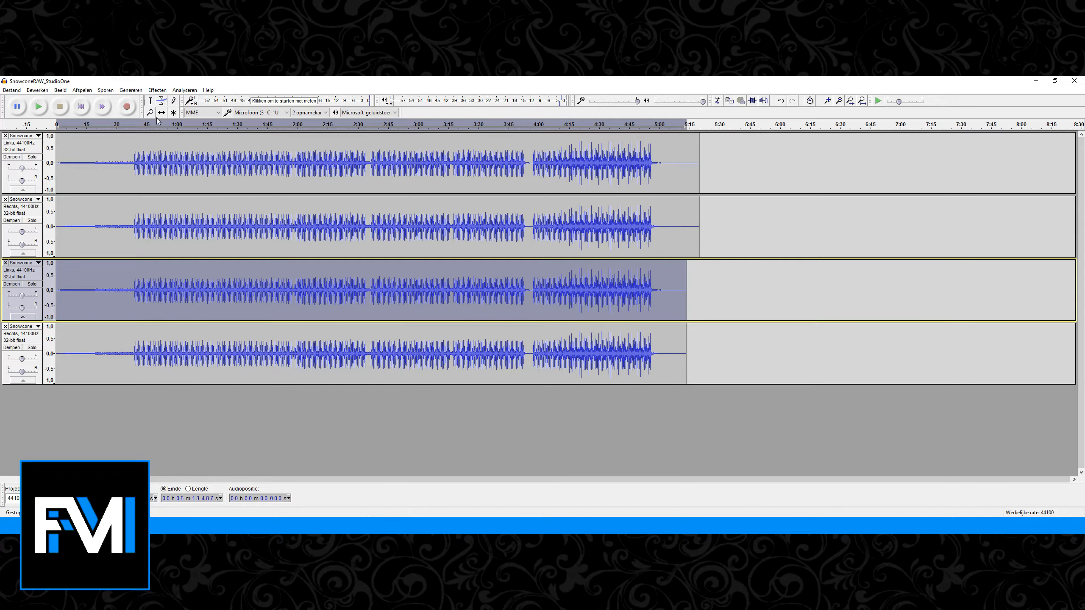
pyautogui.click(158, 90)
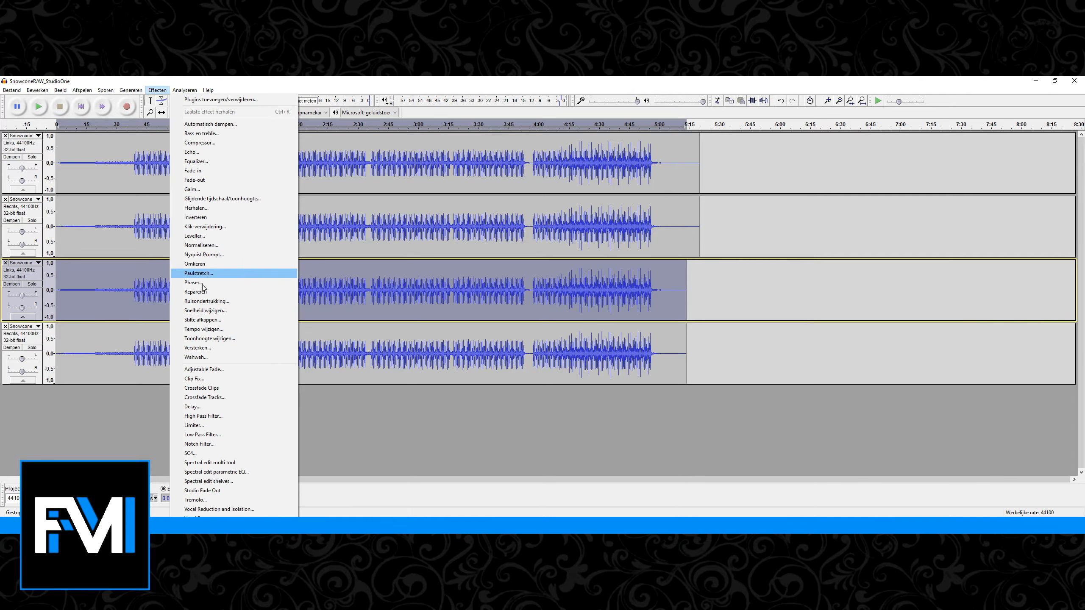
pyautogui.click(232, 227)
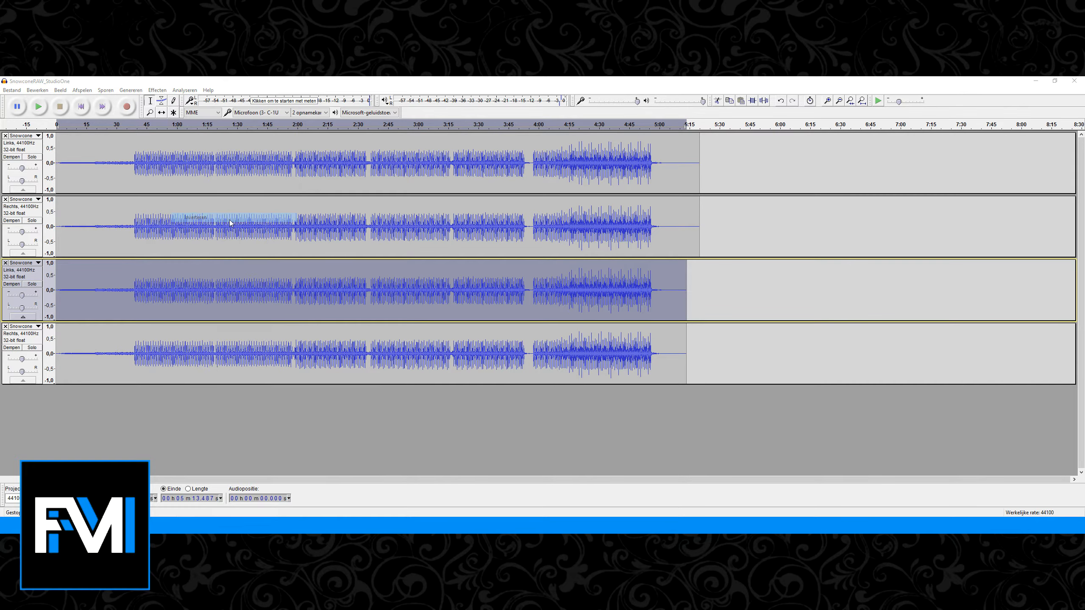
pyautogui.doubleClick(171, 357)
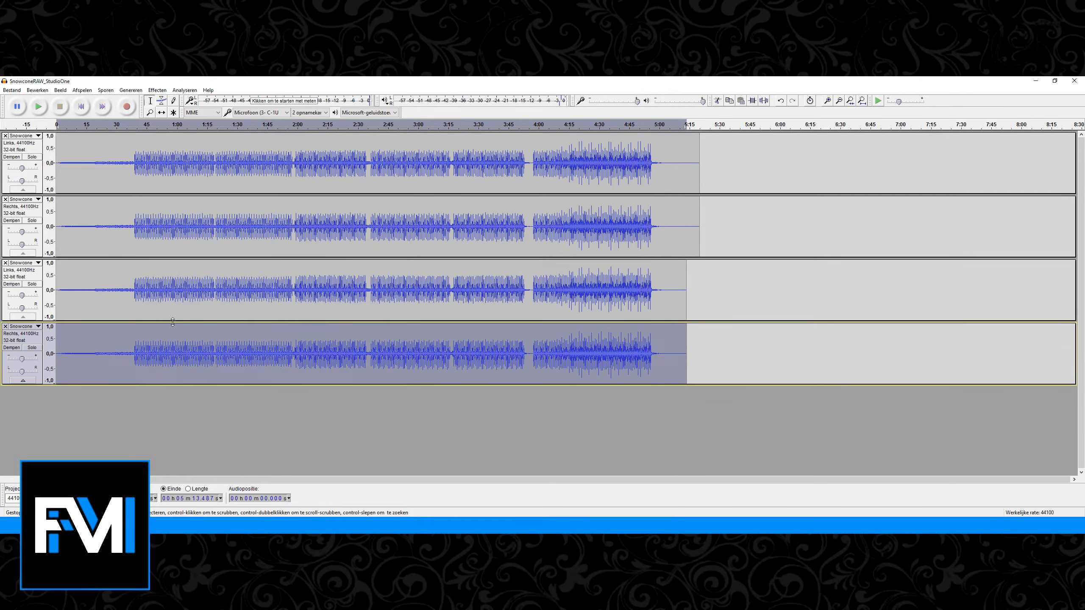
pyautogui.click(157, 90)
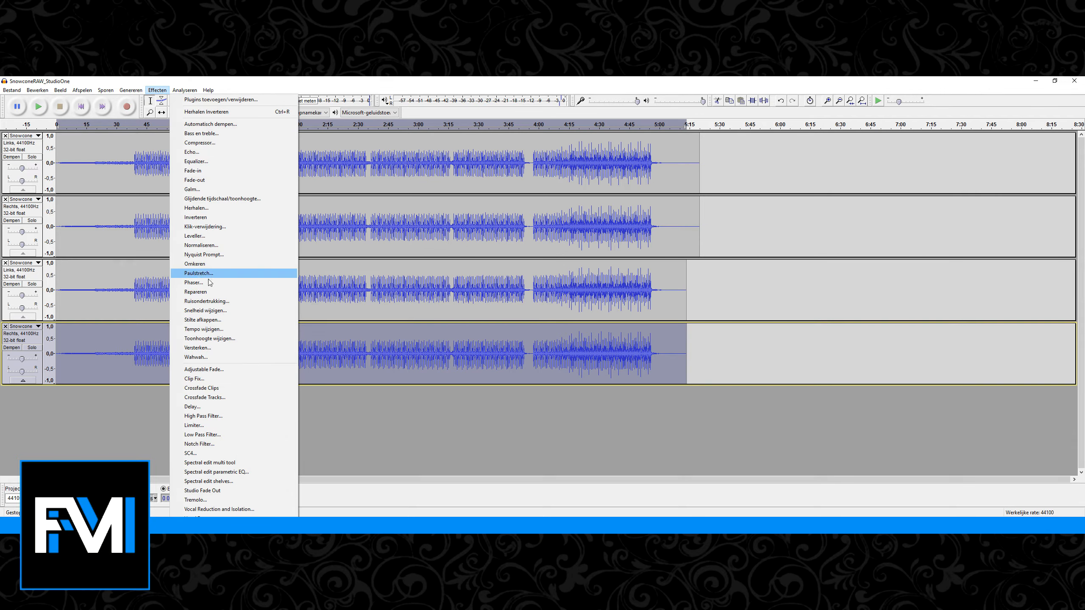
pyautogui.click(214, 217)
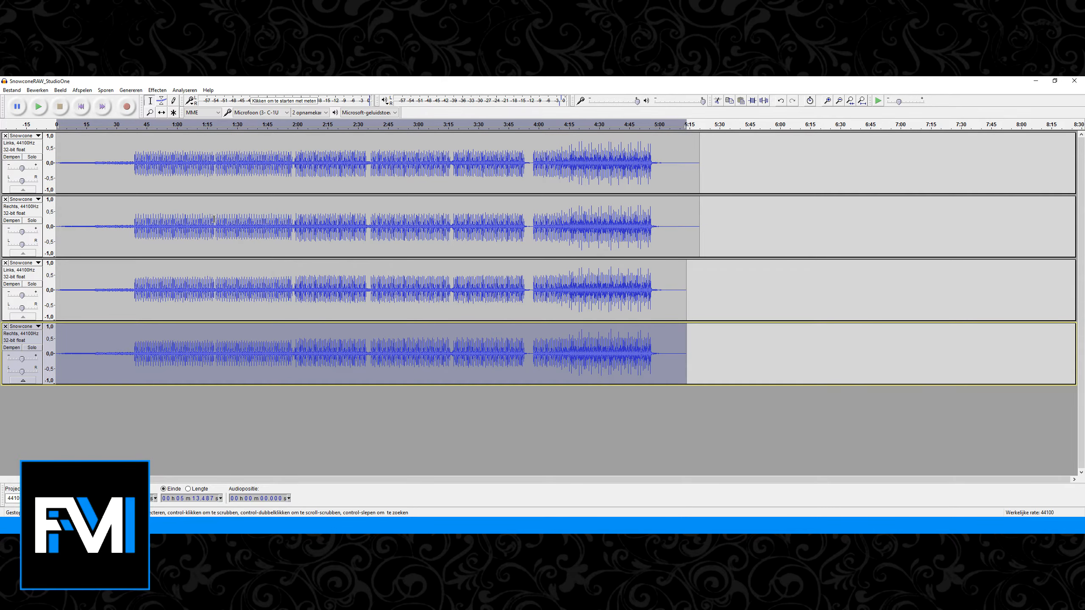
# Play all four tracks together from the beginning to listen for the difference, stopping after about 1:17
pyautogui.click(175, 234)
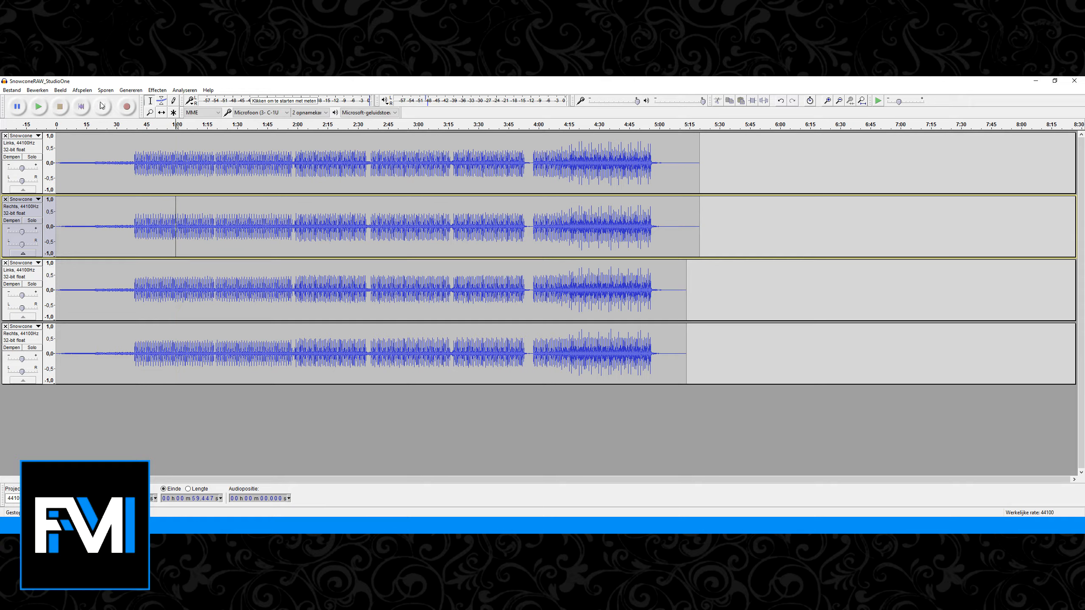
pyautogui.click(81, 107)
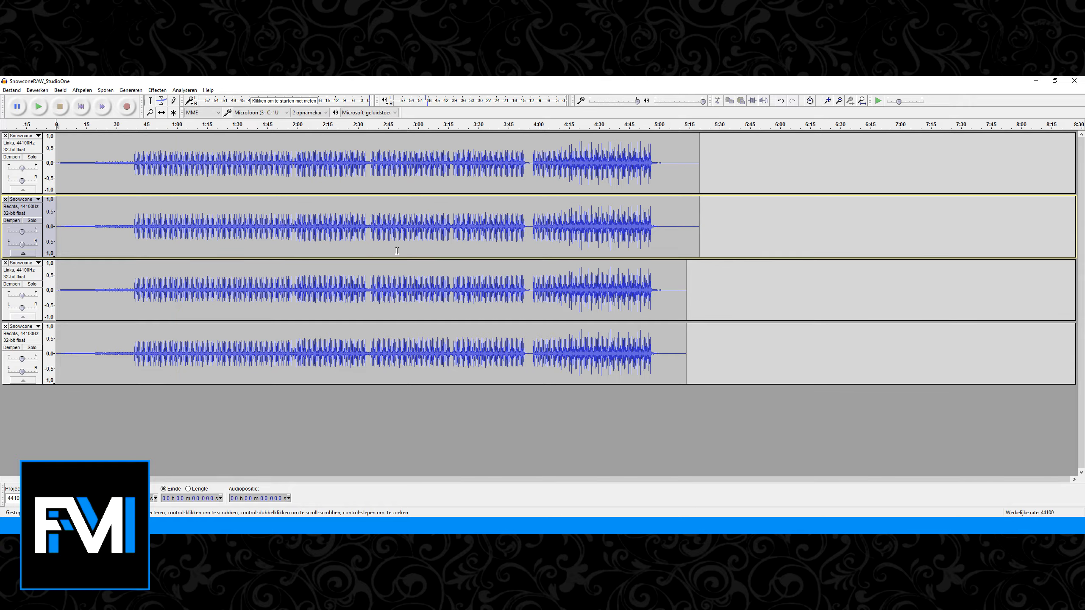
pyautogui.press('space')
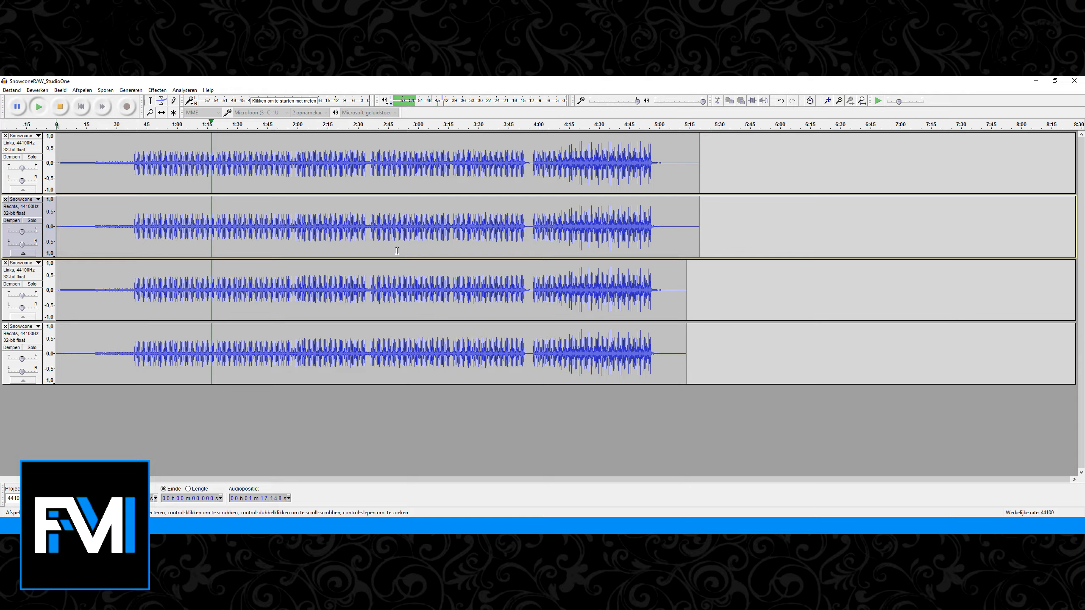
pyautogui.press('space')
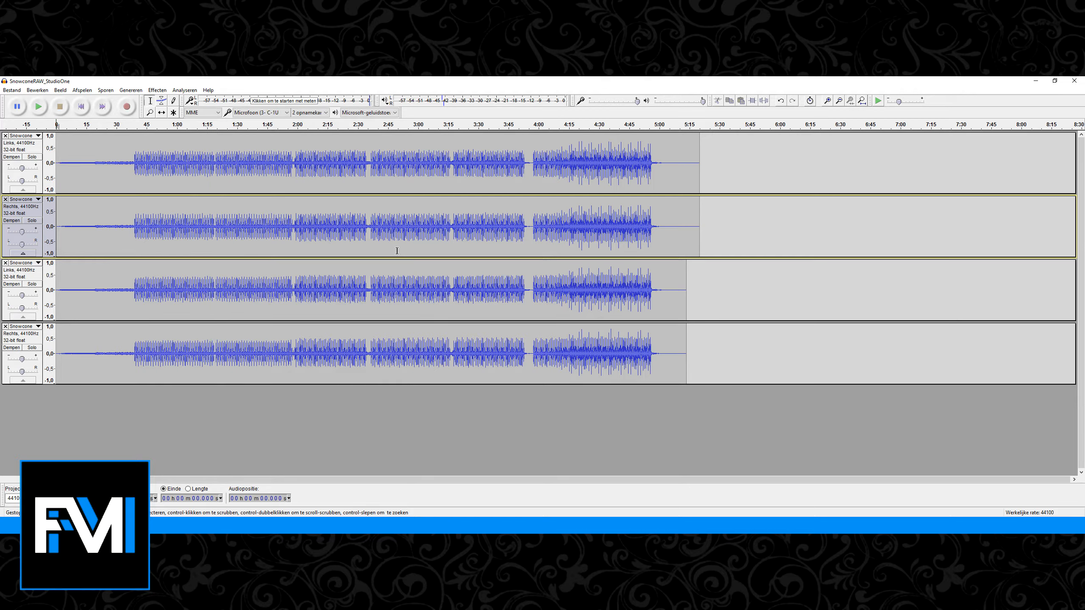
# Play the four tracks together from about 4:20 in the loud final section and stop playback
pyautogui.click(230, 220)
pyautogui.click(578, 223)
pyautogui.press('space')
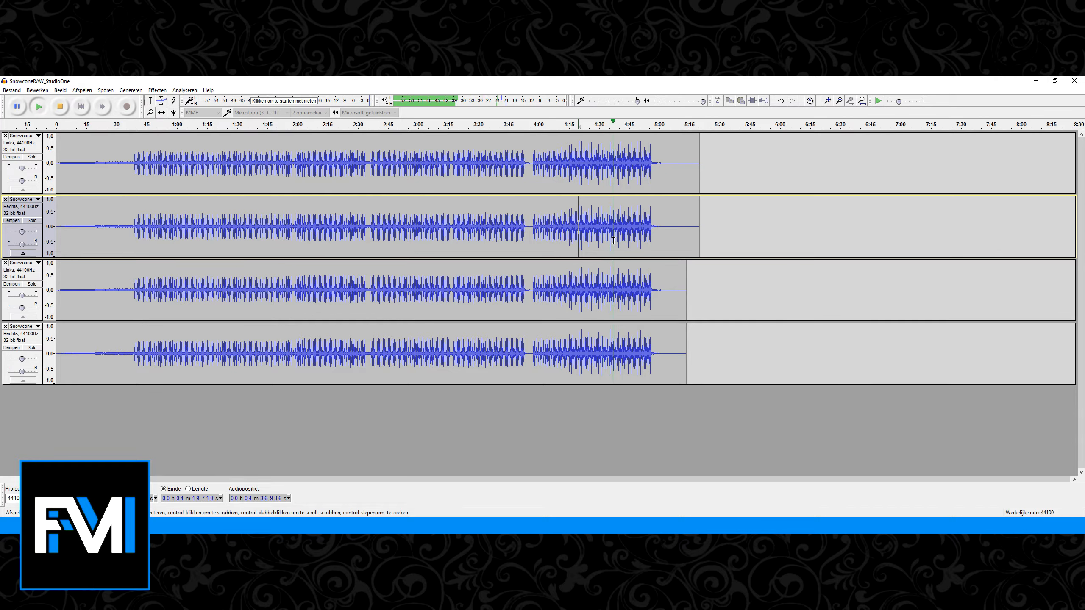
pyautogui.press('space')
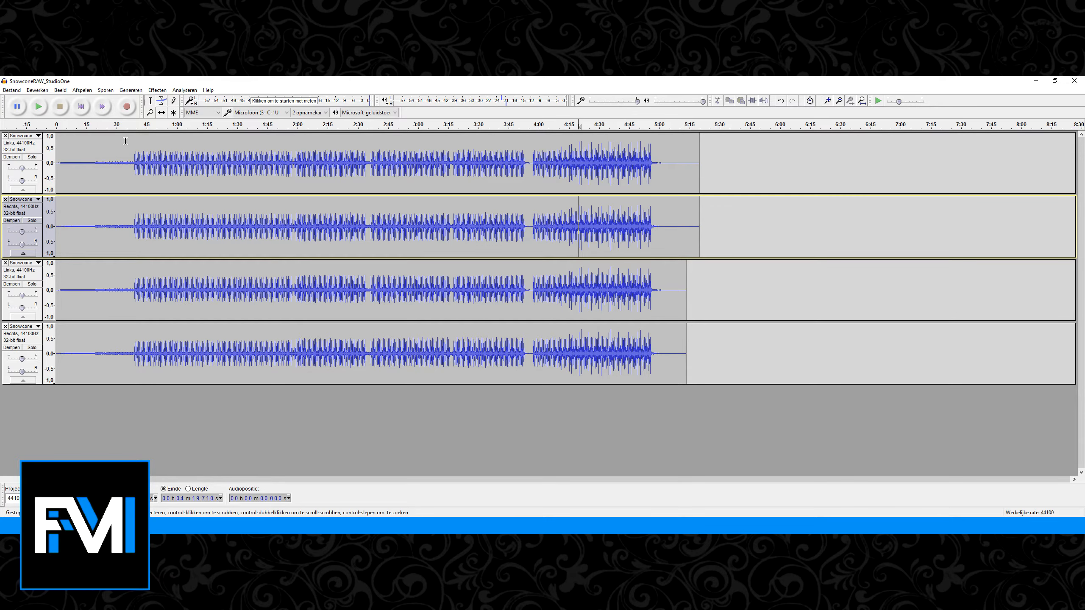
# Remove all four tracks from the project and restore the Audacity window to its smaller size
pyautogui.click(5, 136)
pyautogui.click(6, 135)
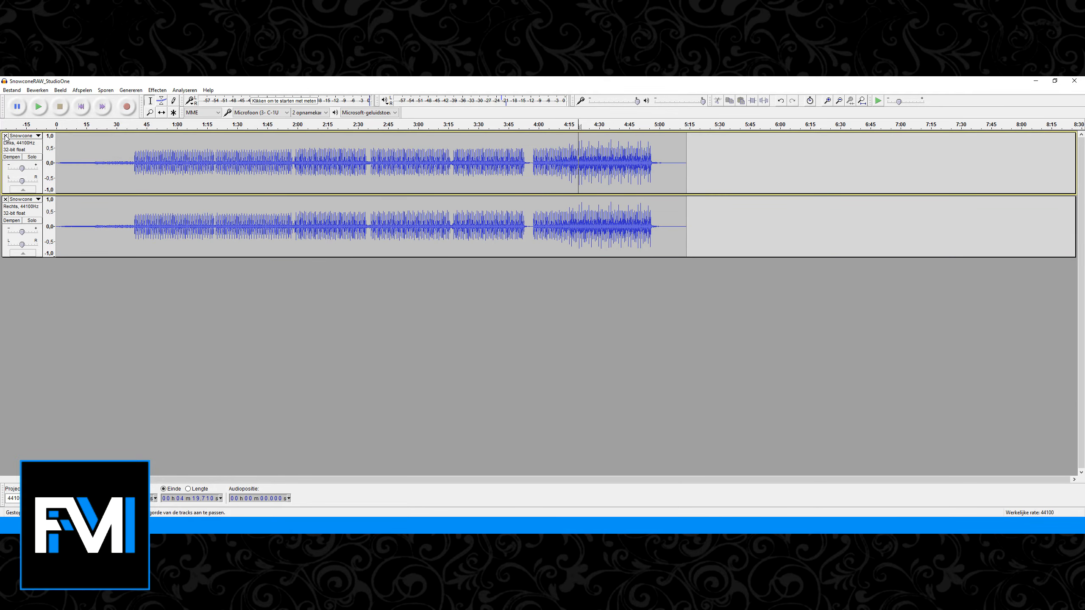
pyautogui.click(6, 135)
pyautogui.click(5, 135)
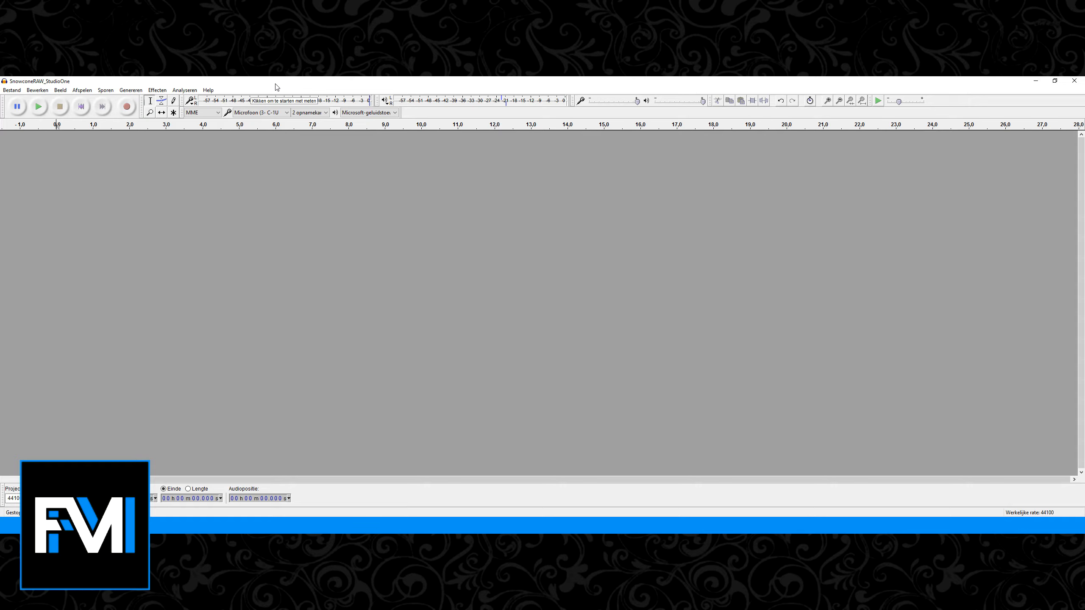
pyautogui.moveTo(275, 84); pyautogui.dragTo(314, 129)
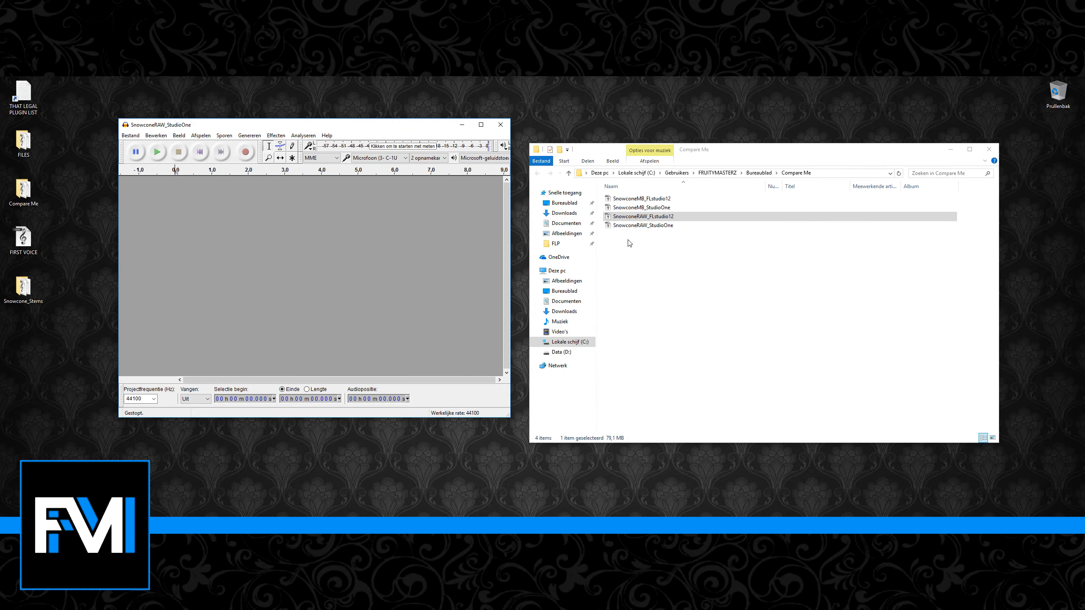
# Import all the stems from the Snowcone_Stems folder into Audacity and close the folder window
pyautogui.doubleClick(23, 287)
pyautogui.click(494, 275)
pyautogui.hotkey('ctrl', 'a')
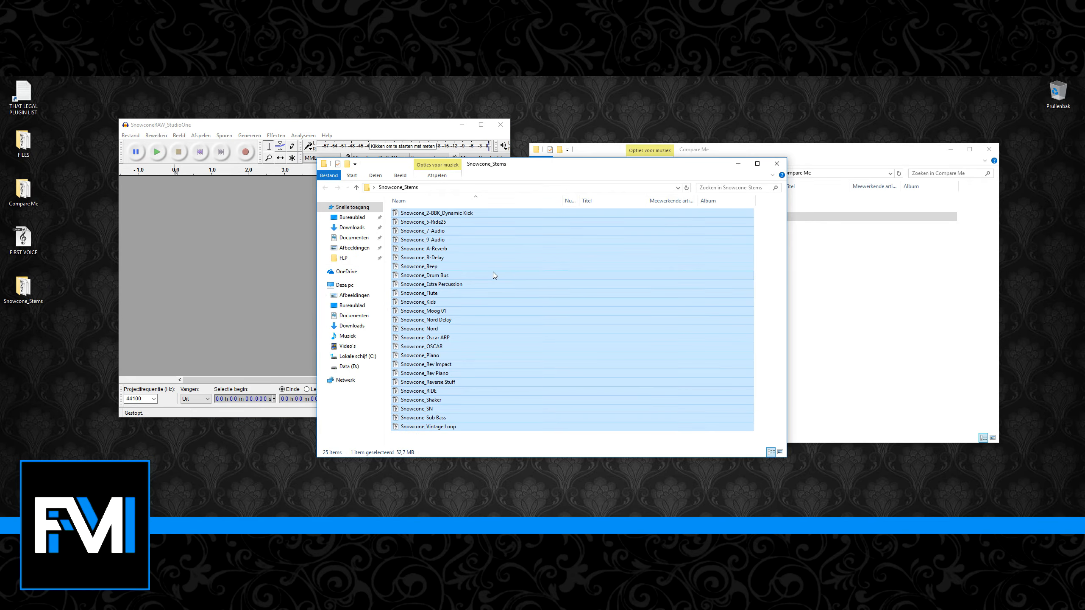
pyautogui.moveTo(494, 275); pyautogui.dragTo(248, 236)
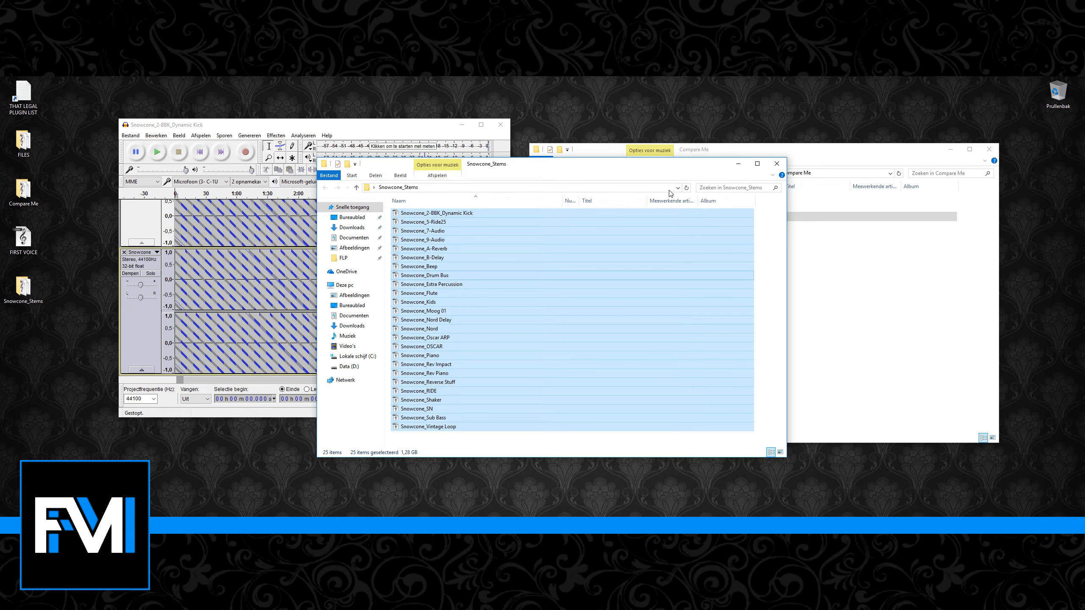
pyautogui.click(776, 164)
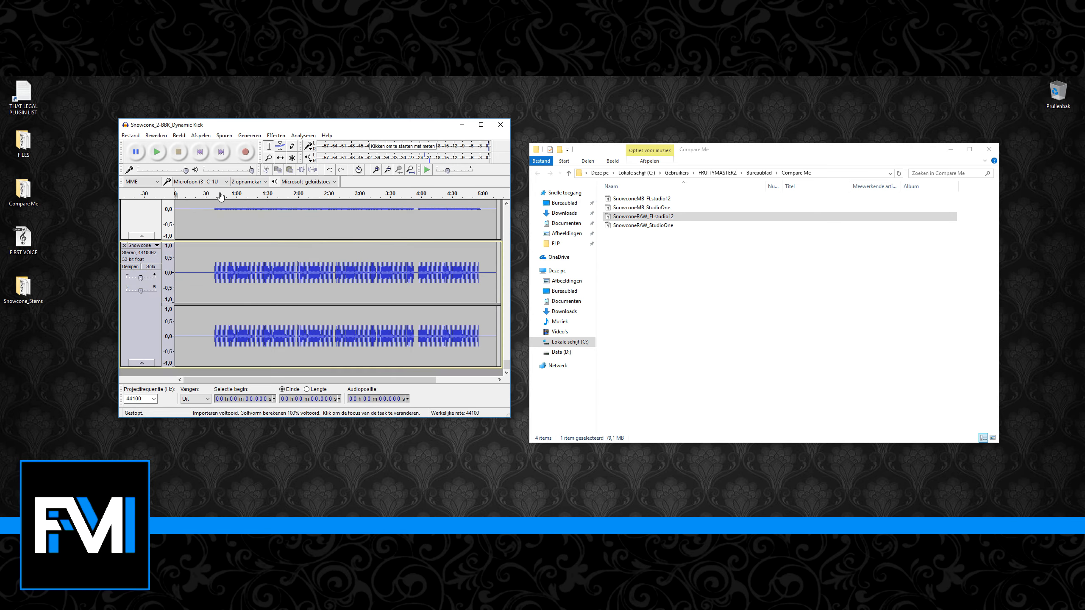
# Start an audio export and set the format to other uncompressed files, WAV (Microsoft), with Signed 24-bit PCM encoding
pyautogui.click(130, 135)
pyautogui.click(155, 249)
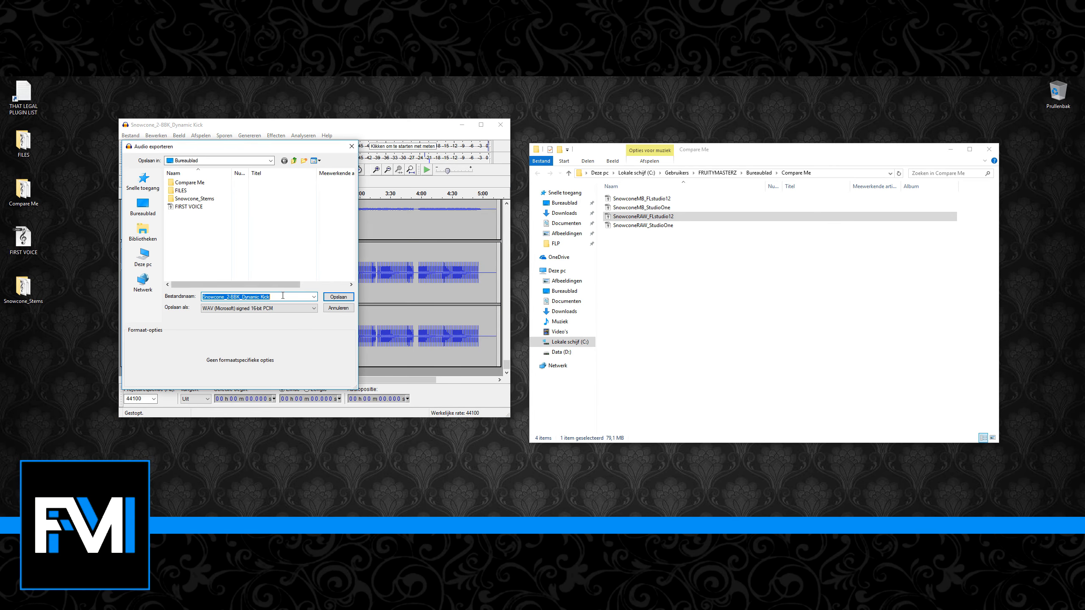
pyautogui.click(270, 309)
pyautogui.click(271, 314)
pyautogui.click(279, 309)
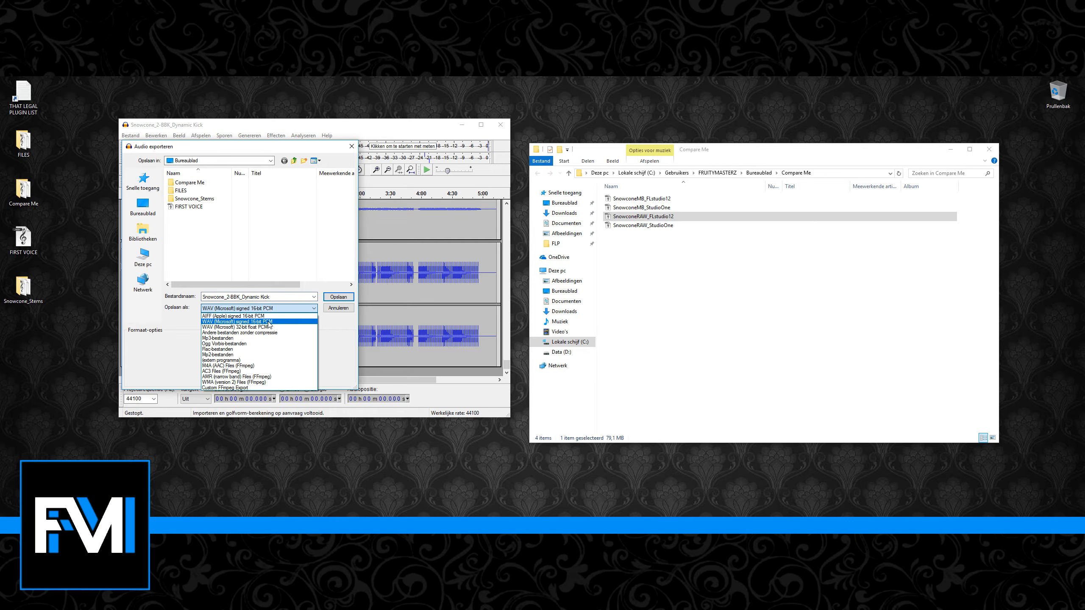
pyautogui.click(270, 316)
pyautogui.click(270, 308)
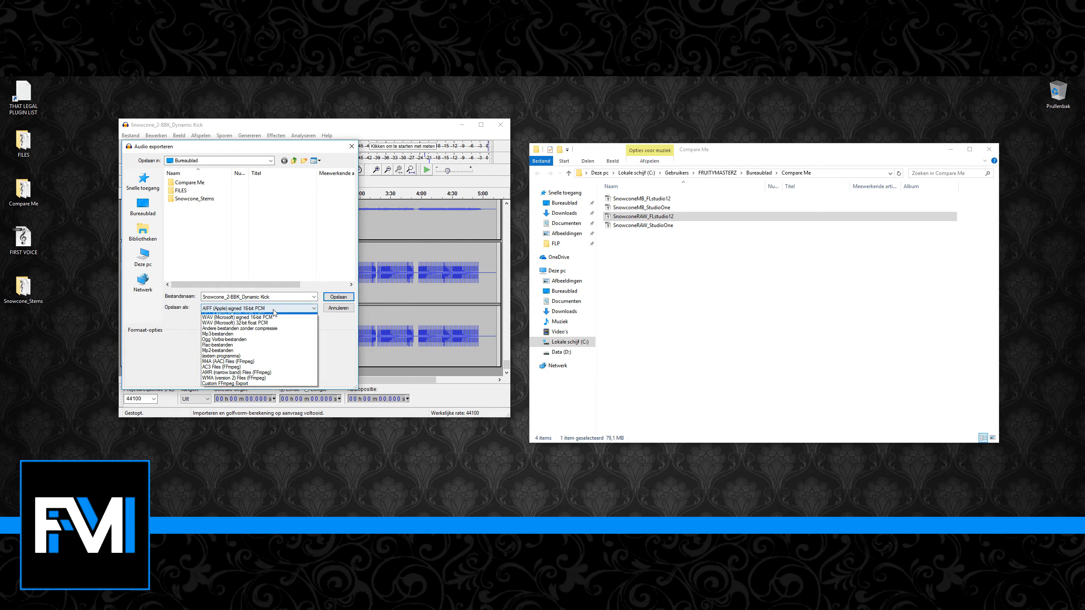
pyautogui.click(254, 333)
pyautogui.click(245, 367)
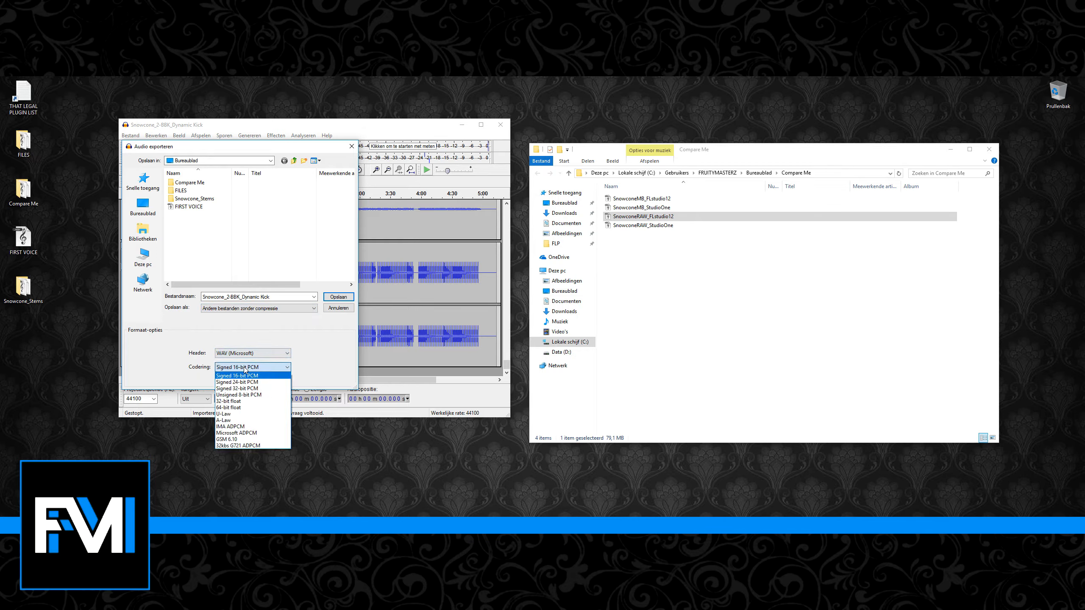
pyautogui.click(247, 383)
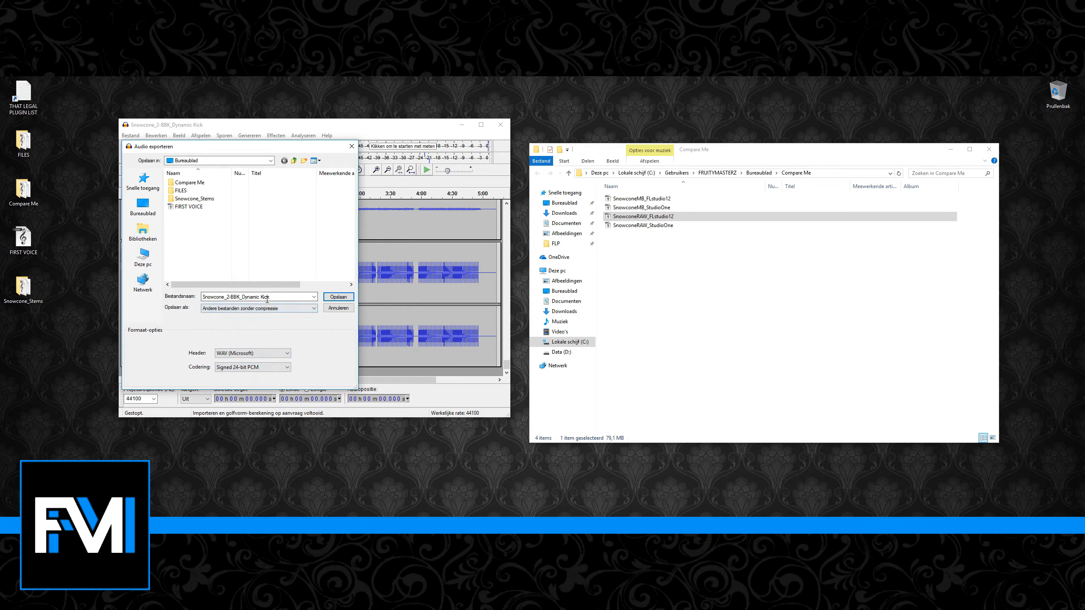
# Save the export as SnowconeRAW in the Compare Me folder and accept mixing down to two stereo channels
pyautogui.click(284, 295)
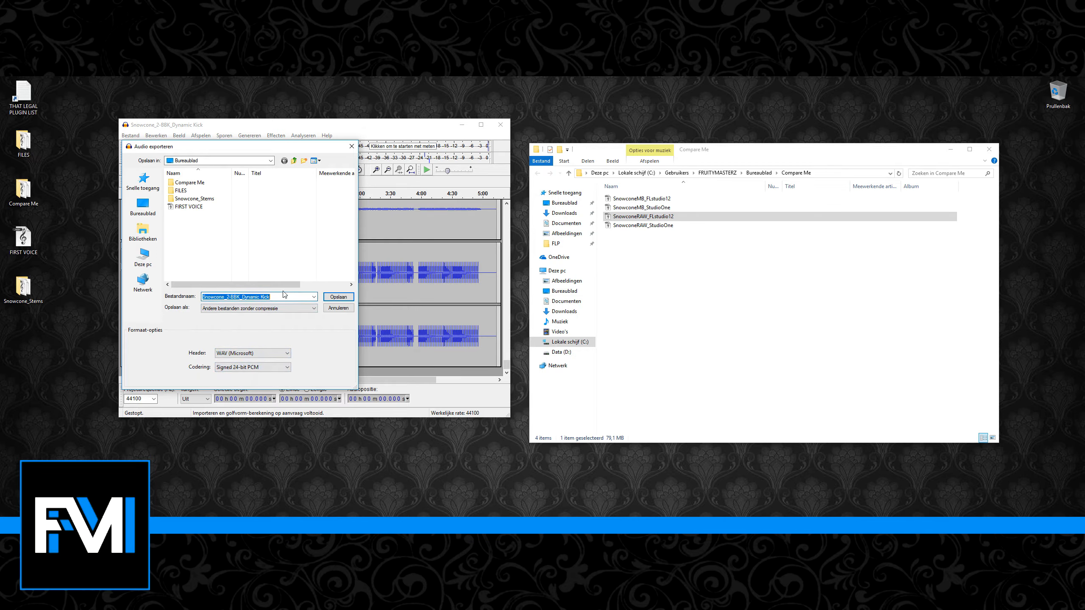
pyautogui.doubleClick(200, 183)
pyautogui.click(259, 295)
pyautogui.click(200, 191)
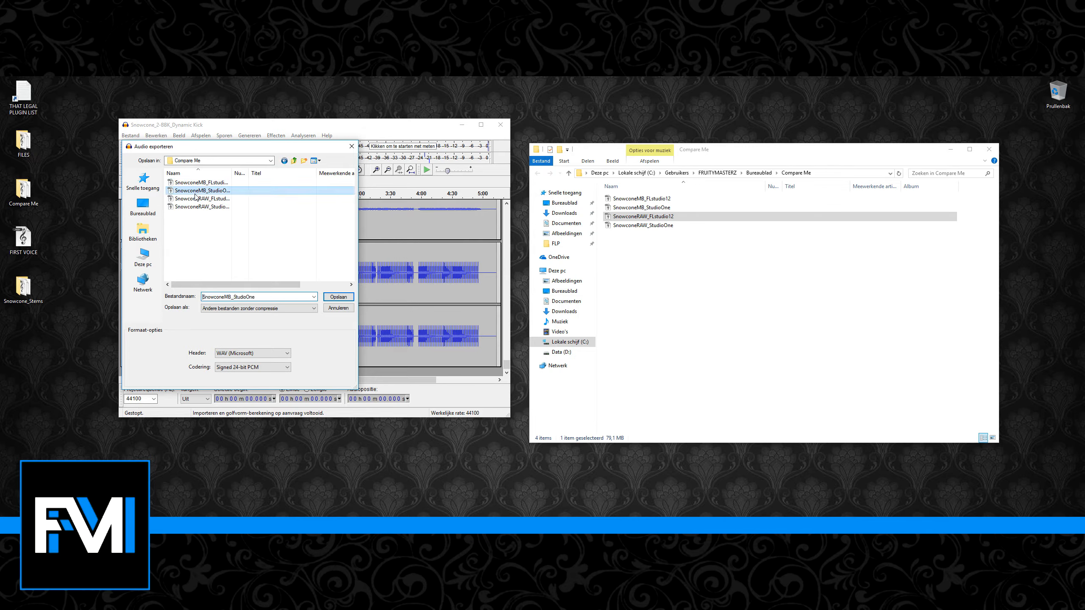
pyautogui.click(226, 296)
pyautogui.click(225, 296)
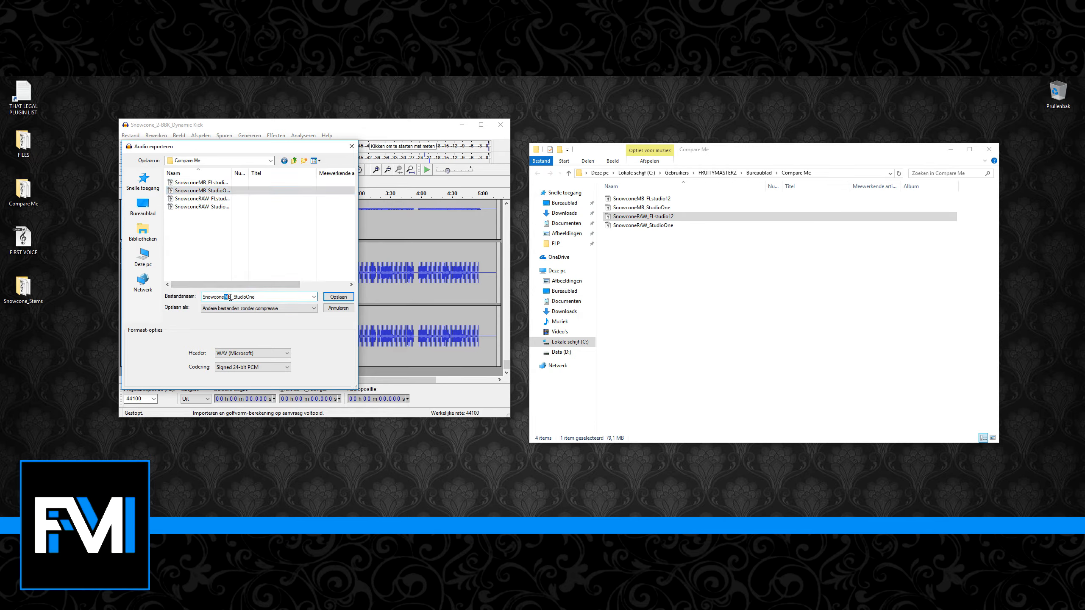
pyautogui.write('RAW')
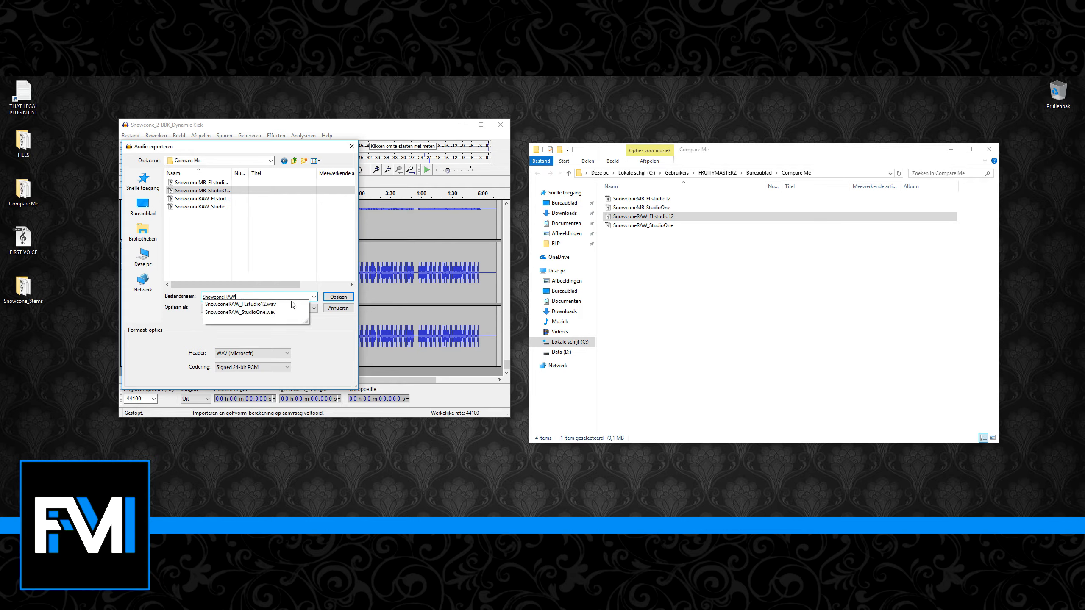
pyautogui.click(338, 297)
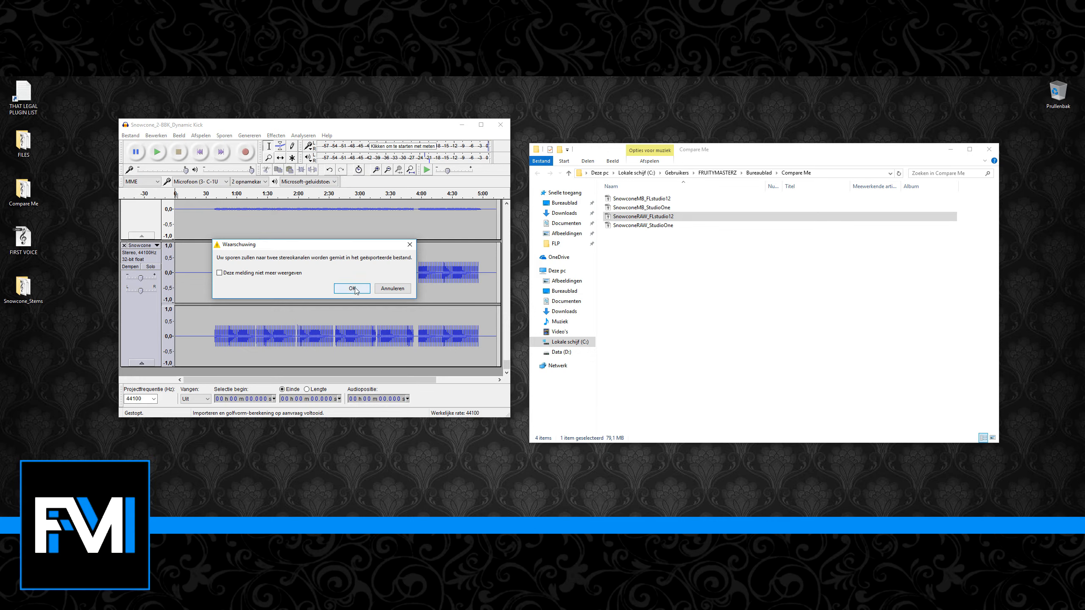
pyautogui.click(353, 289)
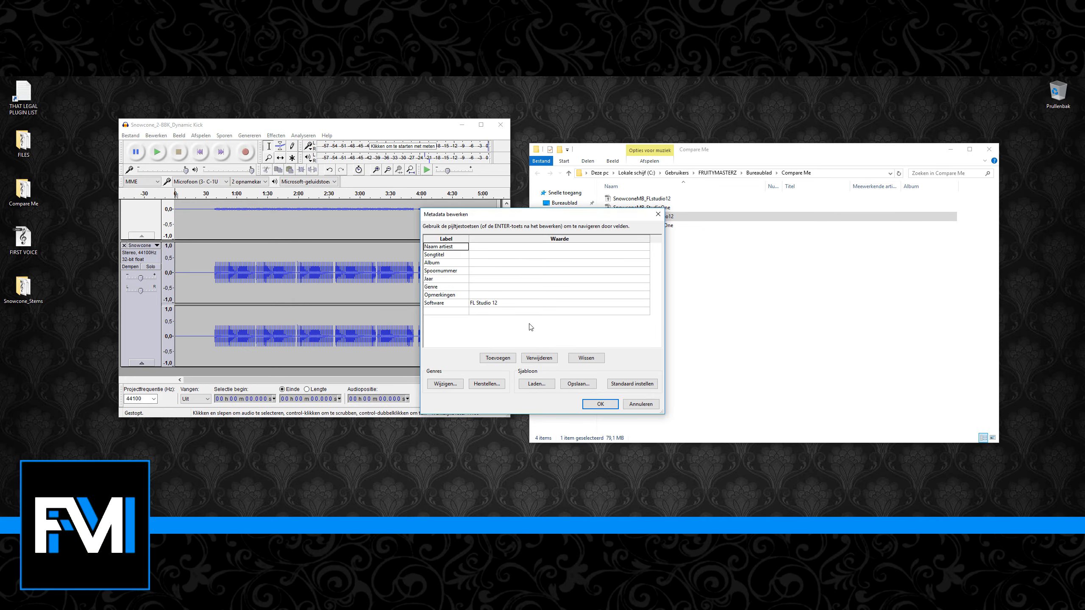
# Clear the Software value in the metadata and complete the export
pyautogui.click(527, 305)
pyautogui.press('BackSpace')
pyautogui.press('BackSpace')
pyautogui.press('BackSpace')
pyautogui.press('BackSpace')
pyautogui.press('BackSpace')
pyautogui.press('BackSpace')
pyautogui.press('BackSpace')
pyautogui.press('BackSpace')
pyautogui.press('BackSpace')
pyautogui.press('BackSpace')
pyautogui.press('BackSpace')
pyautogui.click(529, 314)
pyautogui.click(600, 403)
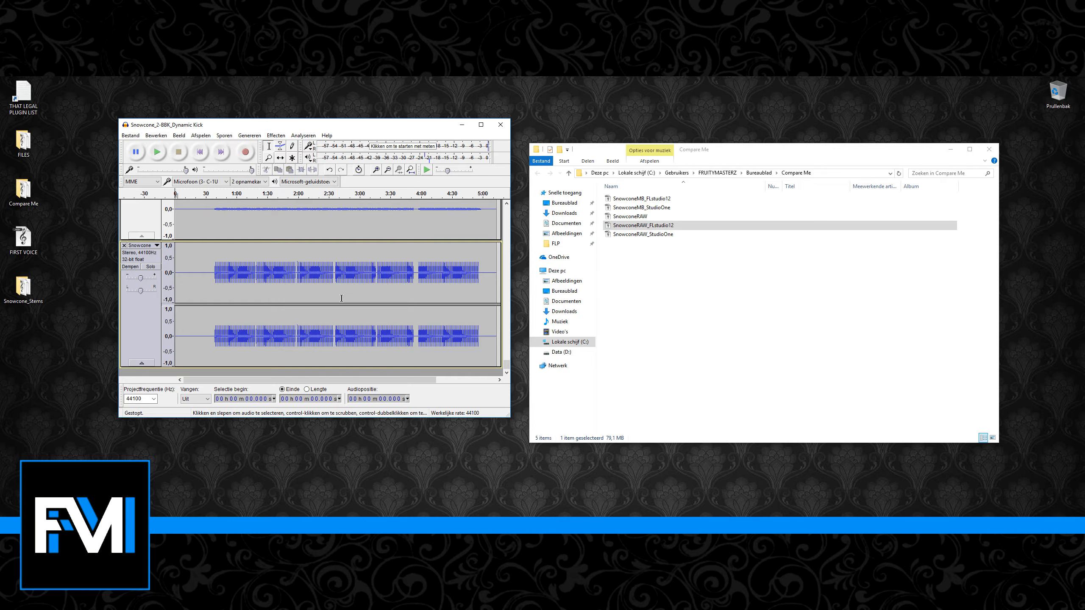
# Remove all the imported stem tracks to leave the Audacity project empty
pyautogui.scroll(-3, 342, 298)
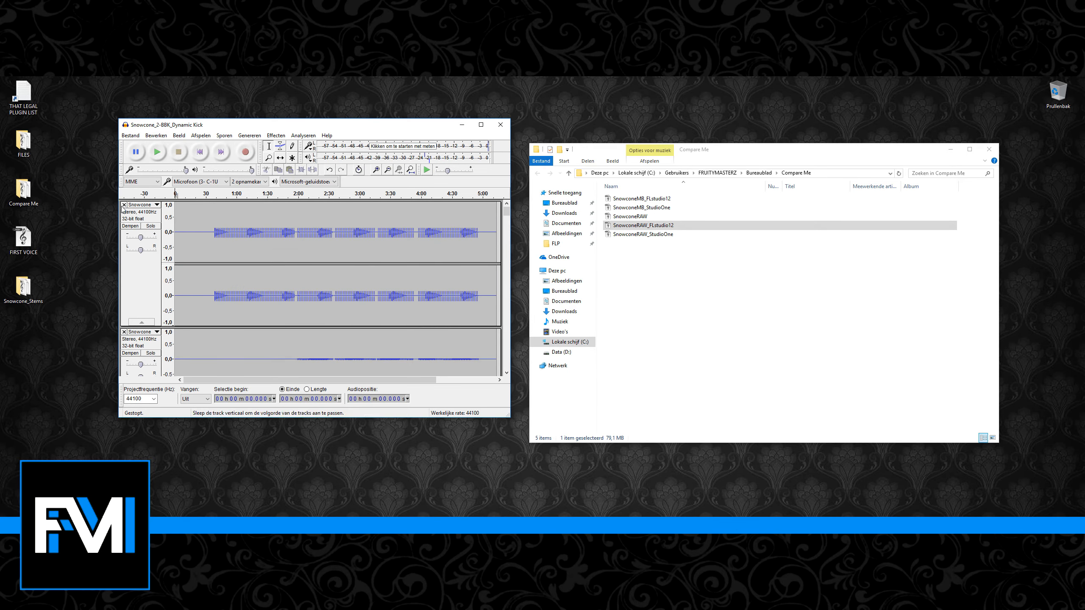
pyautogui.scroll(-5, 122, 208)
pyautogui.scroll(-4, 122, 208)
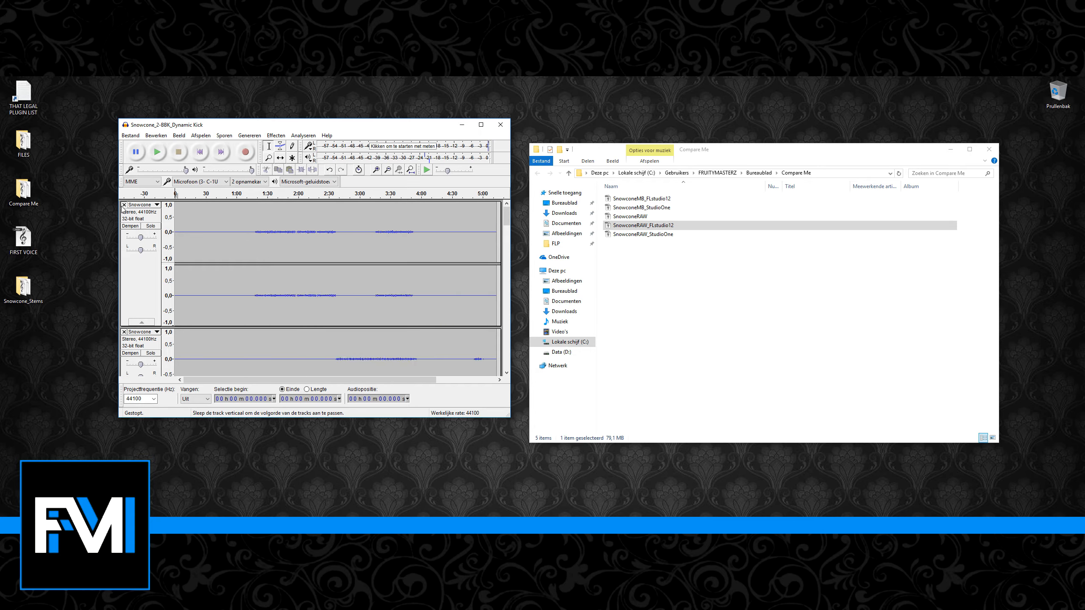
pyautogui.click(124, 205)
pyautogui.click(124, 205)
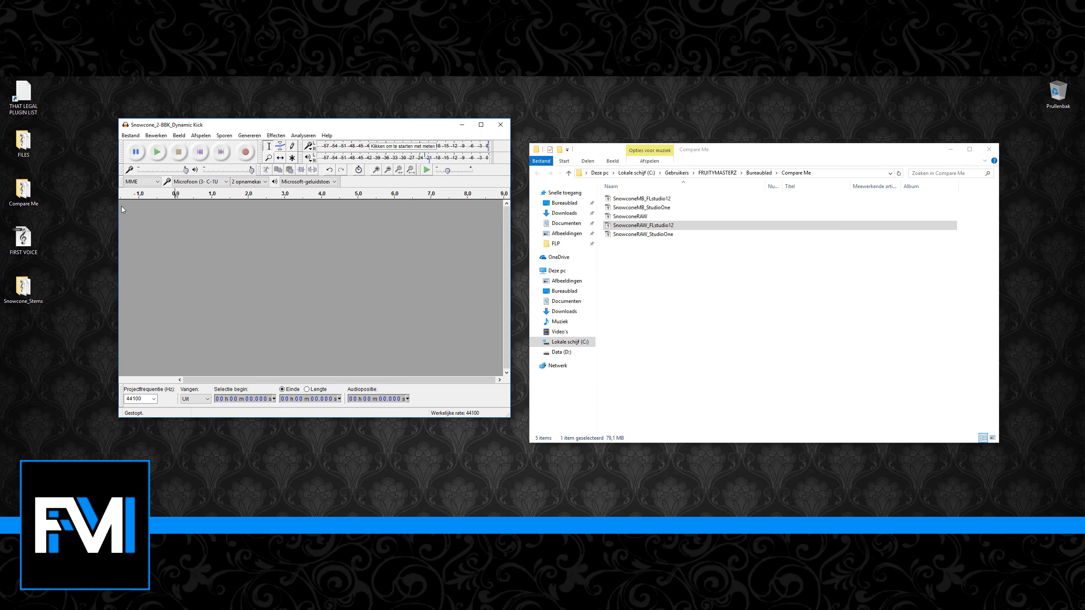
# Import SnowconeRAW, SnowconeRAW_FLstudio12 and SnowconeRAW_StudioOne from the Compare Me folder as tracks and maximize the Audacity window
pyautogui.moveTo(632, 216); pyautogui.dragTo(452, 220)
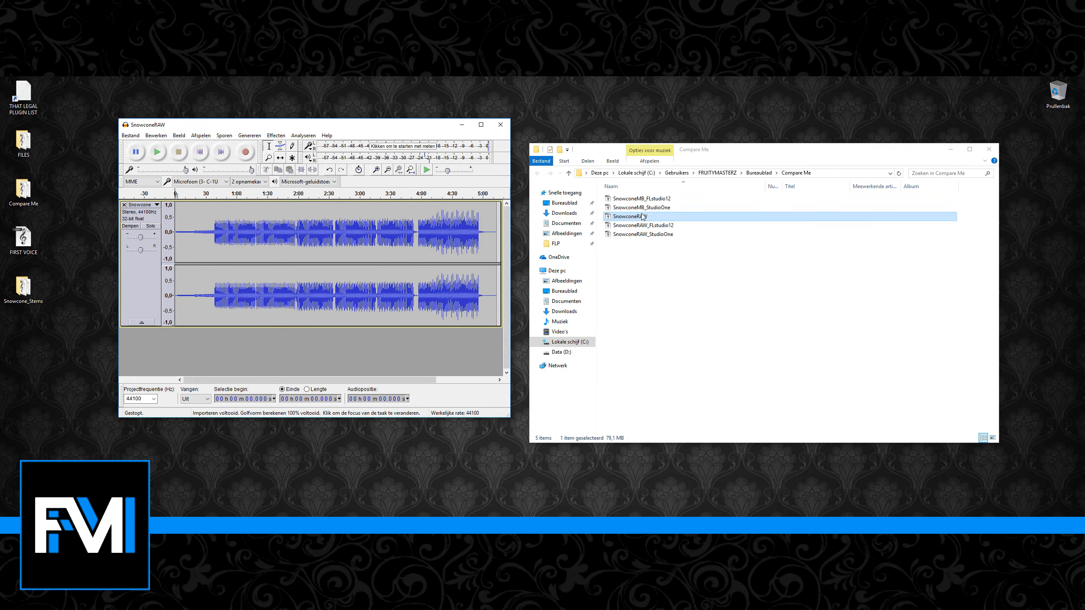
pyautogui.moveTo(641, 225); pyautogui.dragTo(343, 331)
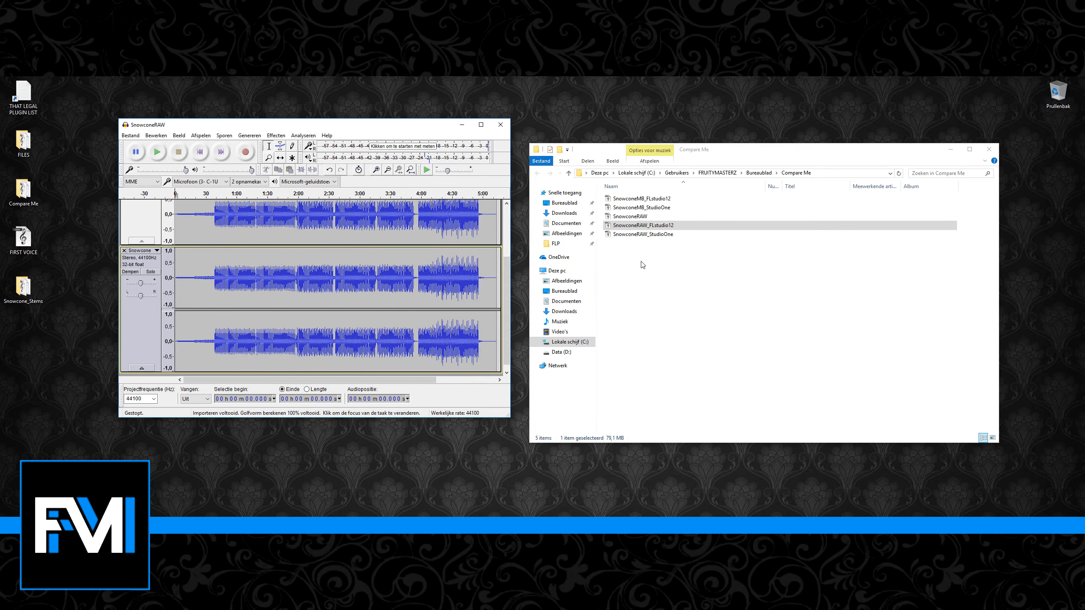
pyautogui.moveTo(643, 234); pyautogui.dragTo(367, 366)
pyautogui.click(481, 124)
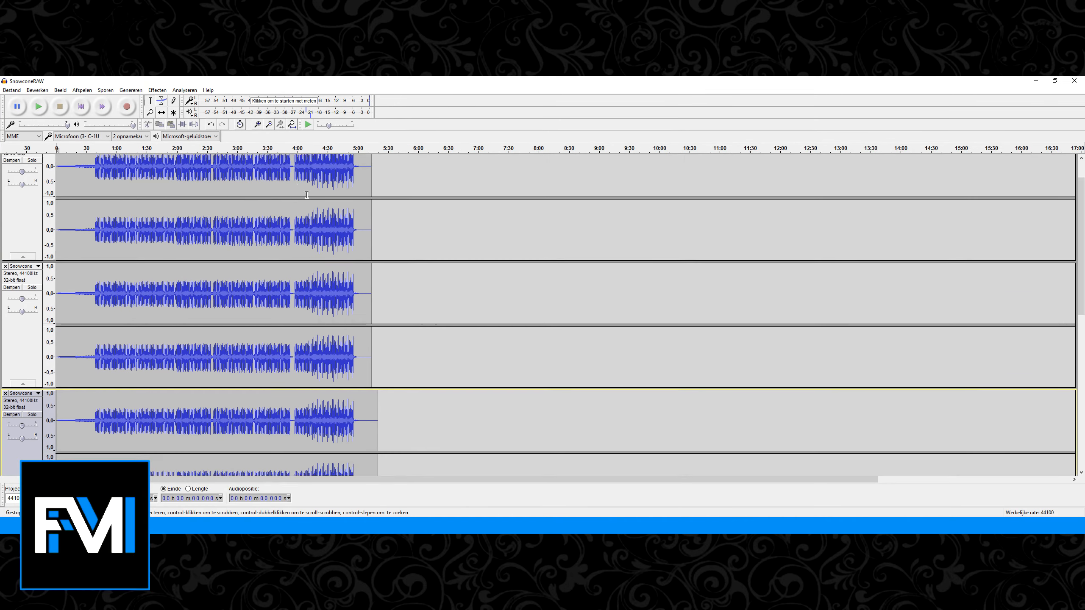
pyautogui.scroll(1, 307, 194)
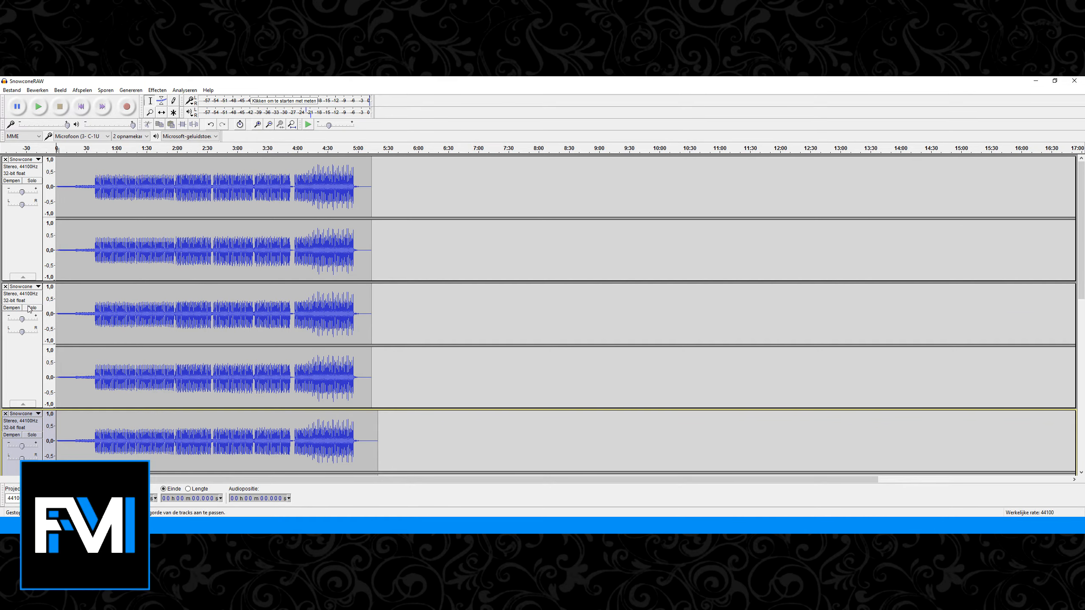
pyautogui.scroll(-4, 49, 270)
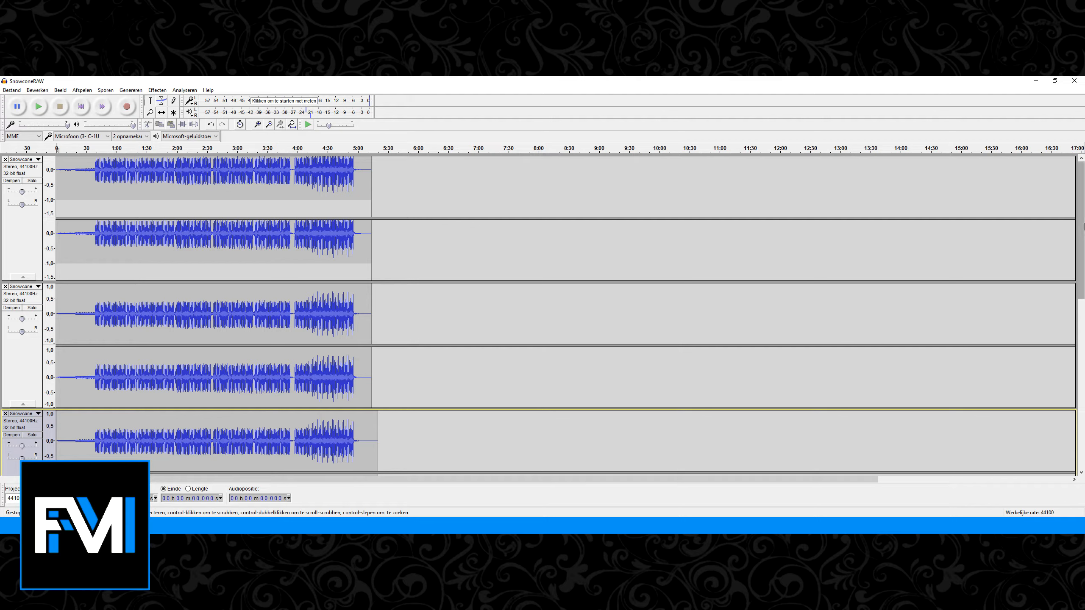
pyautogui.scroll(4, 49, 188)
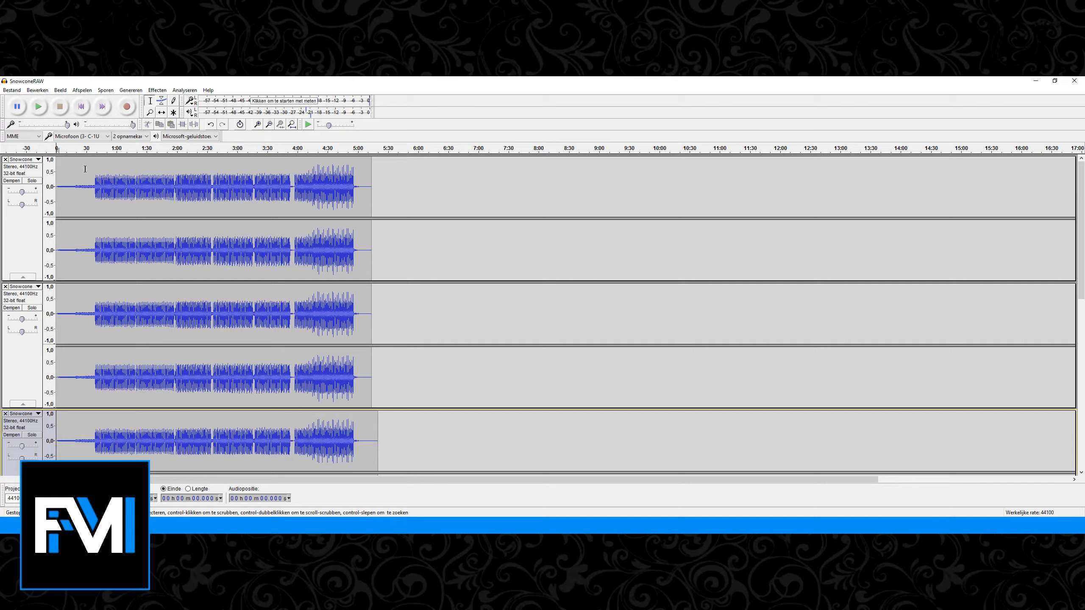
# Split the SnowconeRAW stereo track into separate left and right tracks and apply Invert to each one
pyautogui.click(38, 160)
pyautogui.click(76, 308)
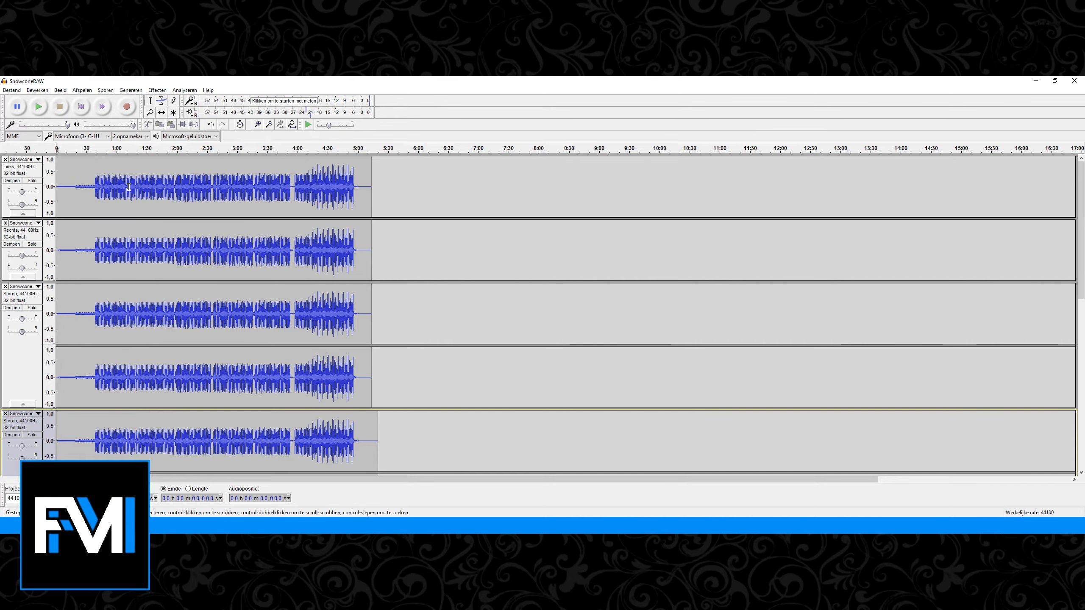
pyautogui.click(37, 211)
pyautogui.click(157, 90)
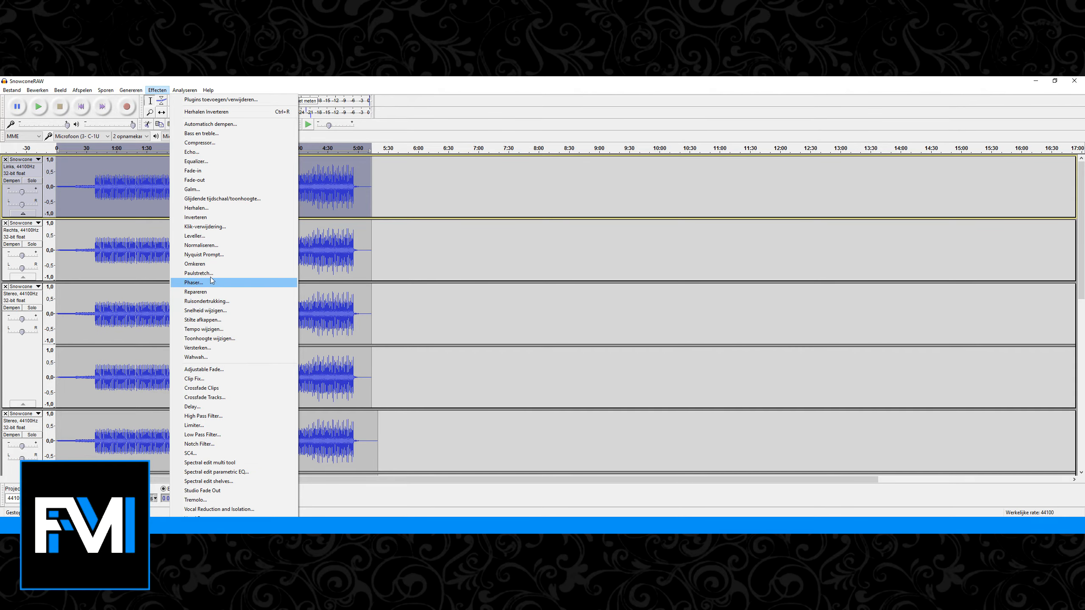
pyautogui.click(216, 217)
pyautogui.doubleClick(168, 224)
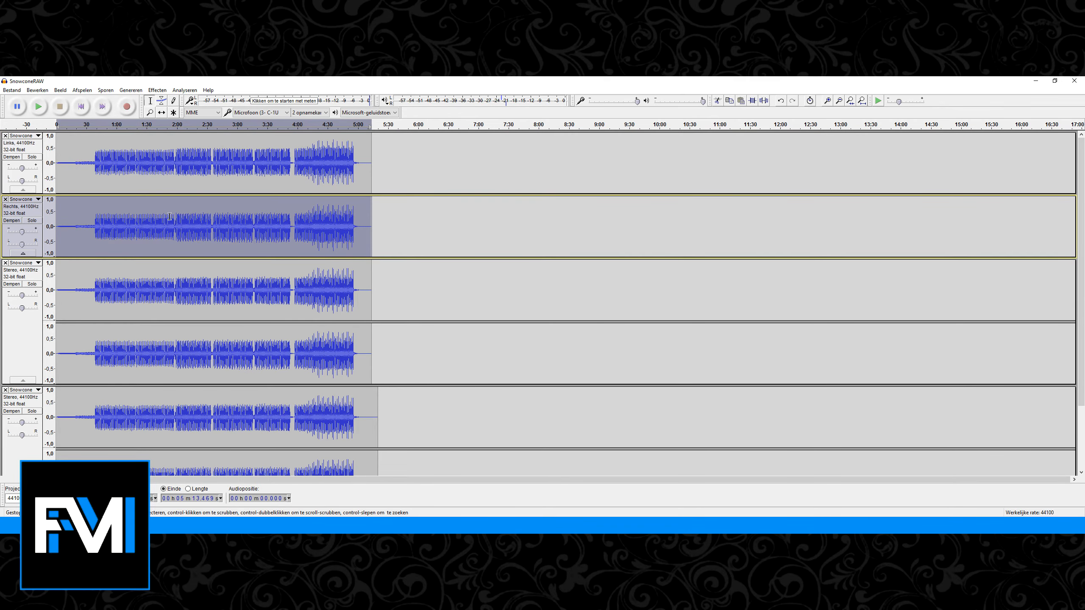
pyautogui.click(157, 90)
pyautogui.click(196, 217)
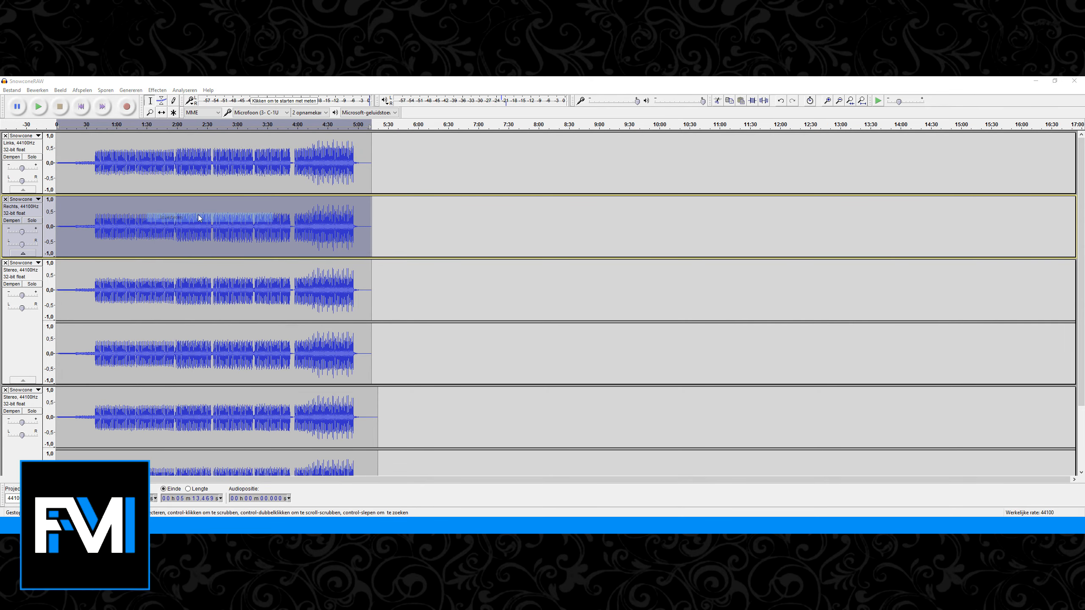
# Place the playback cursor at about 1:44, check the FL Studio track's name and mute the Studio One track
pyautogui.click(160, 268)
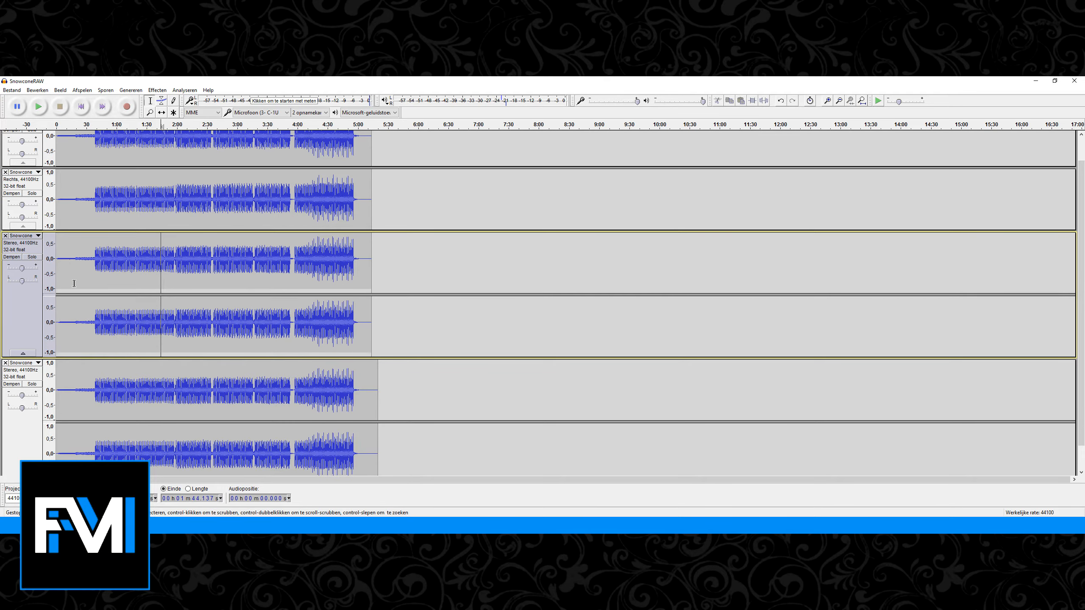
pyautogui.scroll(1, 43, 263)
pyautogui.scroll(1, 45, 275)
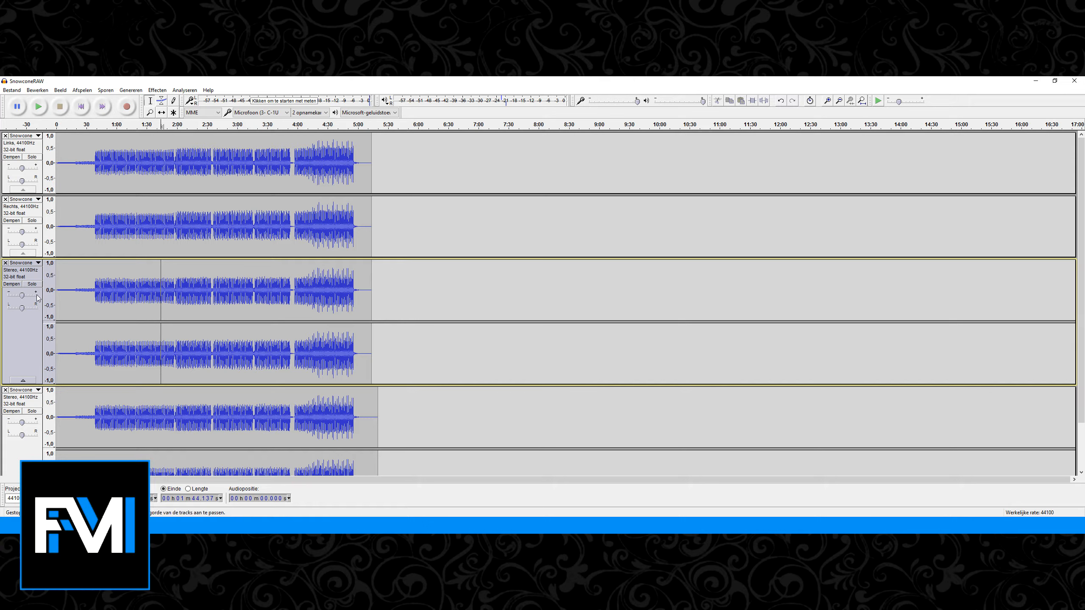
pyautogui.click(18, 284)
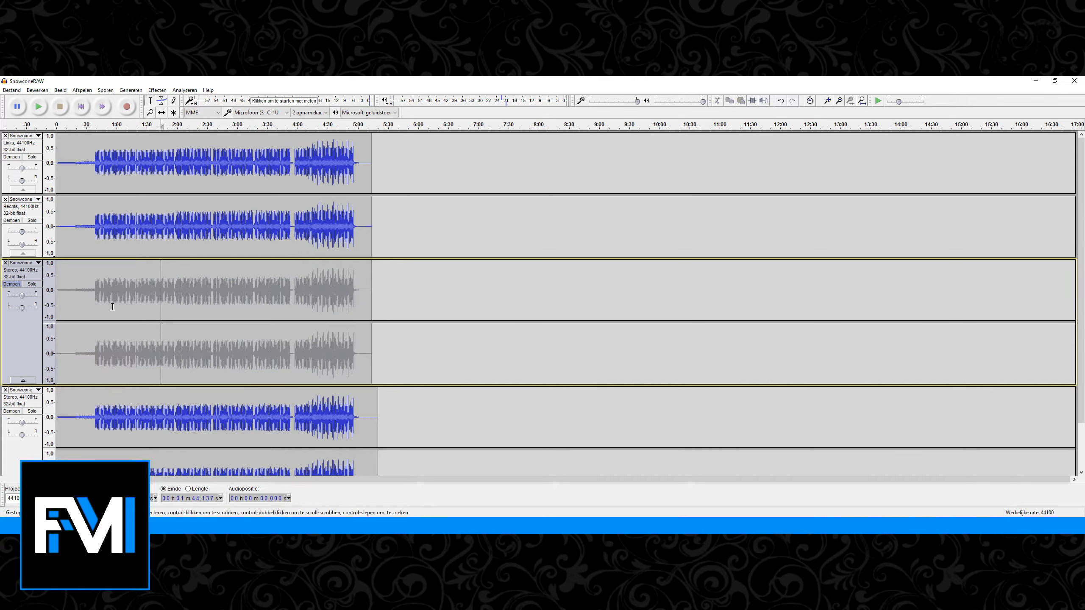
pyautogui.click(17, 284)
pyautogui.click(38, 263)
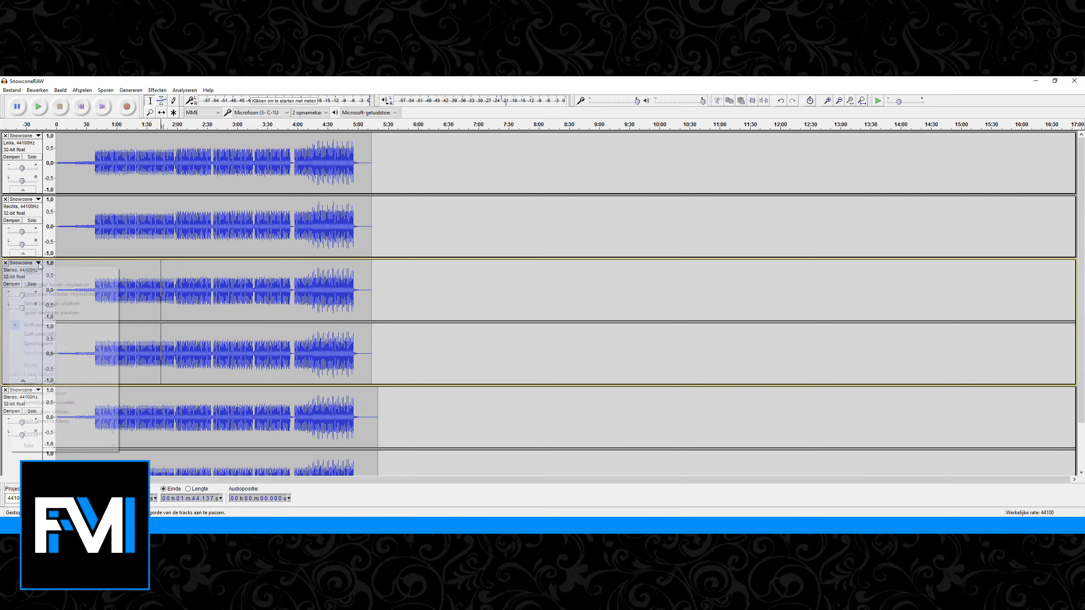
pyautogui.click(25, 272)
pyautogui.click(581, 318)
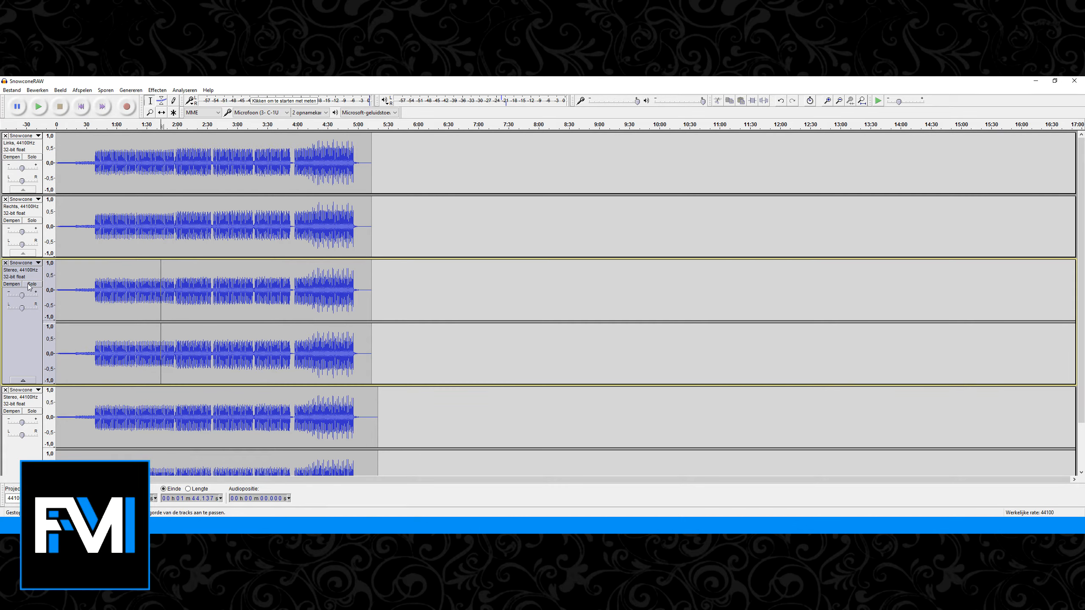
pyautogui.click(12, 412)
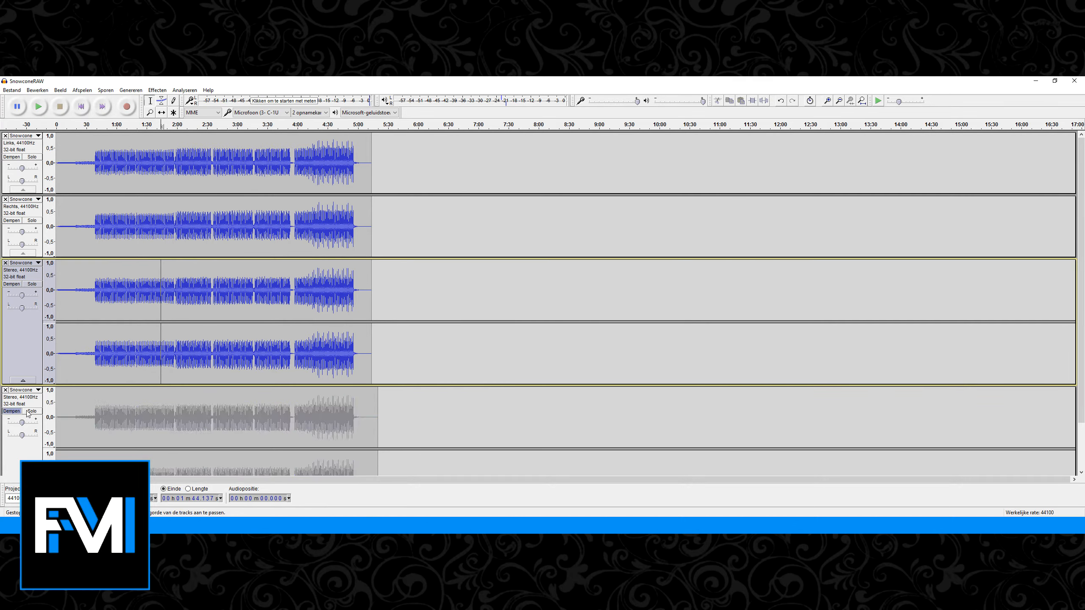
# Play the inverted SnowconeRAW channels against the FL Studio track, briefly muting the FL Studio track and the inverted right channel for comparison
pyautogui.press('space')
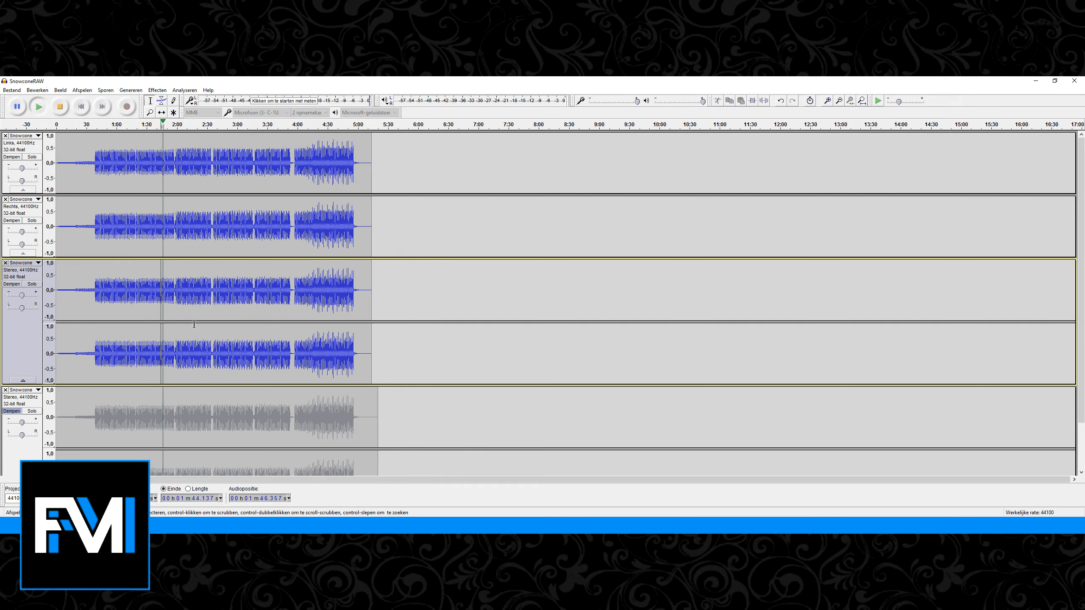
pyautogui.press('space')
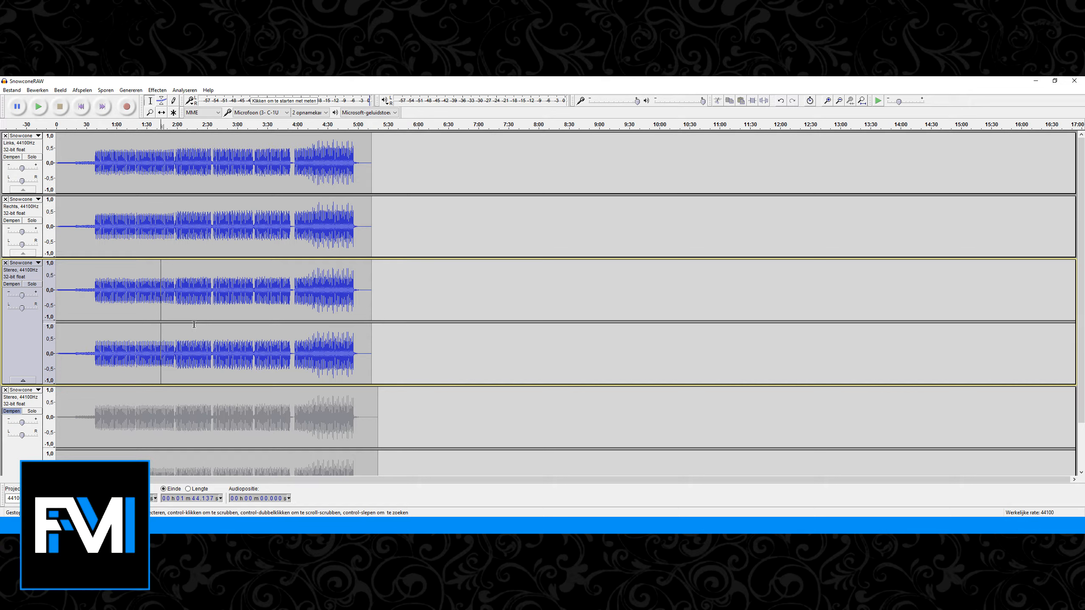
pyautogui.press('space')
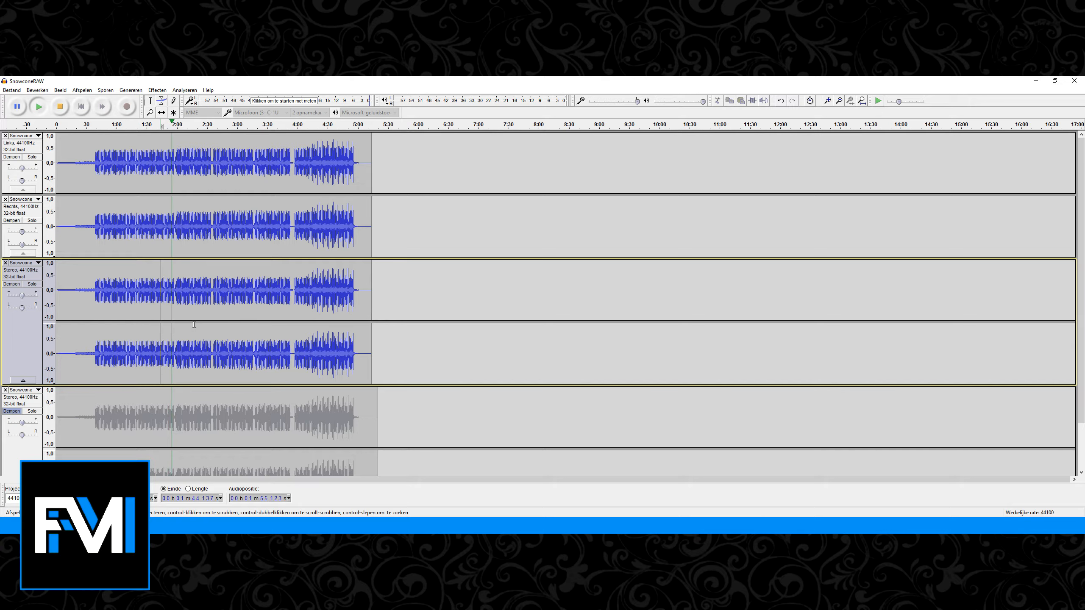
pyautogui.click(12, 284)
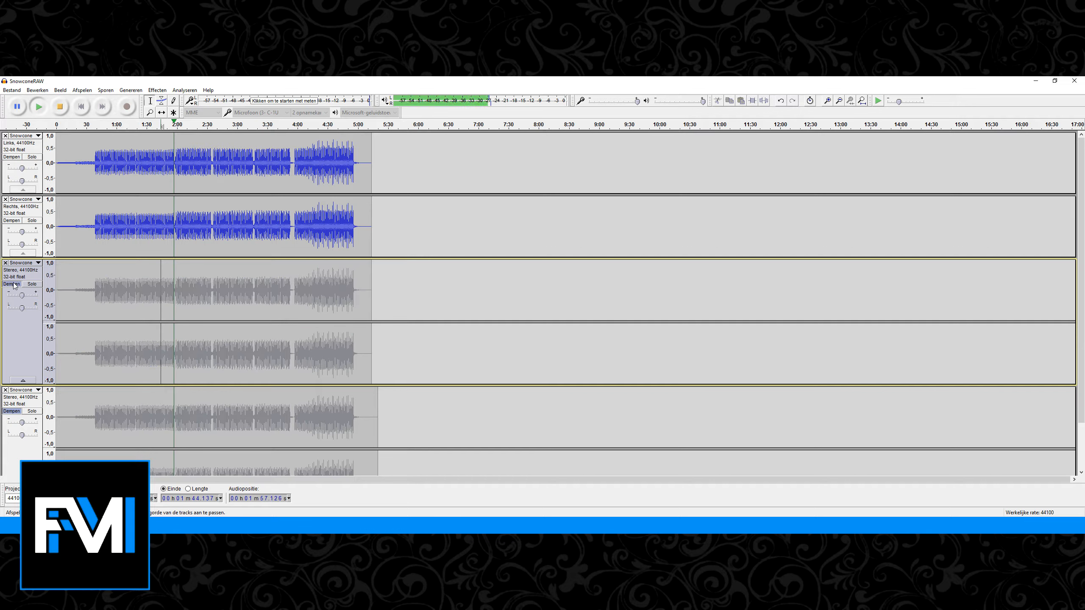
pyautogui.click(13, 284)
pyautogui.click(17, 220)
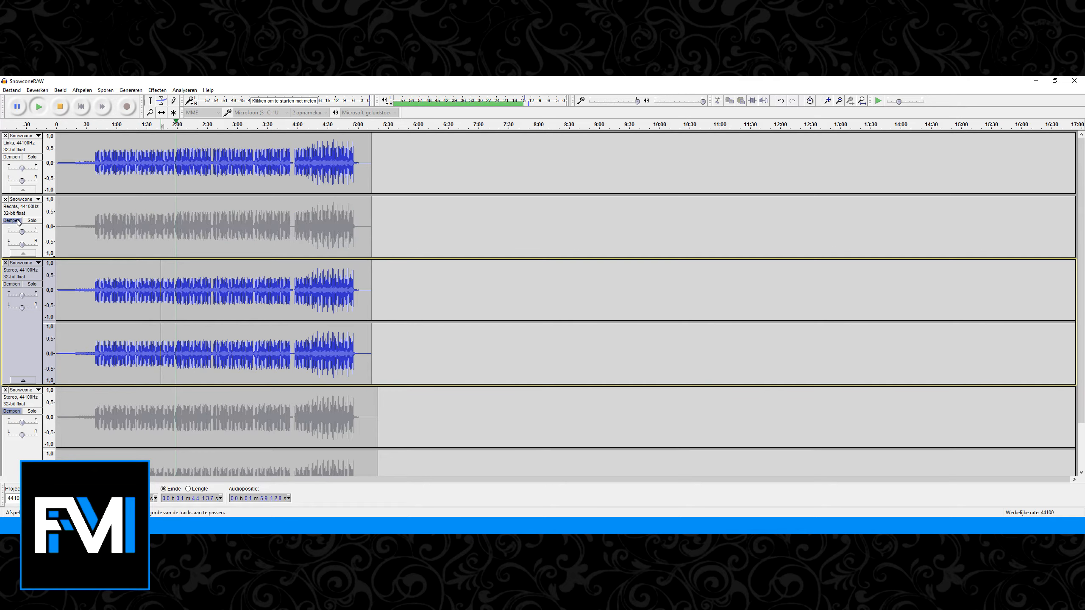
pyautogui.click(17, 220)
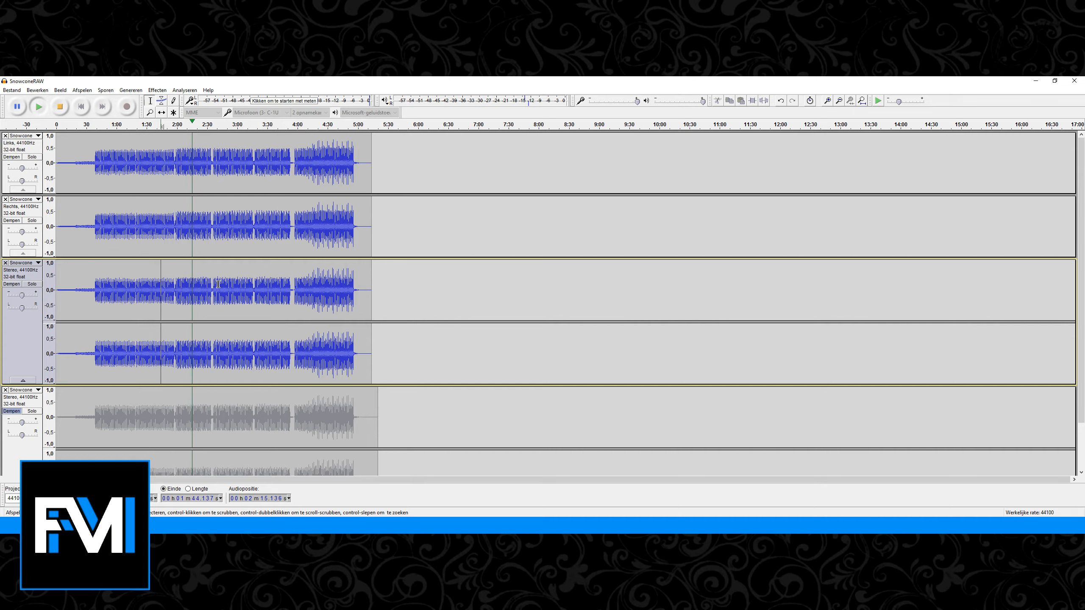
# Spot-check the cancellation with the FL Studio track by playing from about 3:17, 3:28 and 4:05
pyautogui.click(254, 285)
pyautogui.press('space')
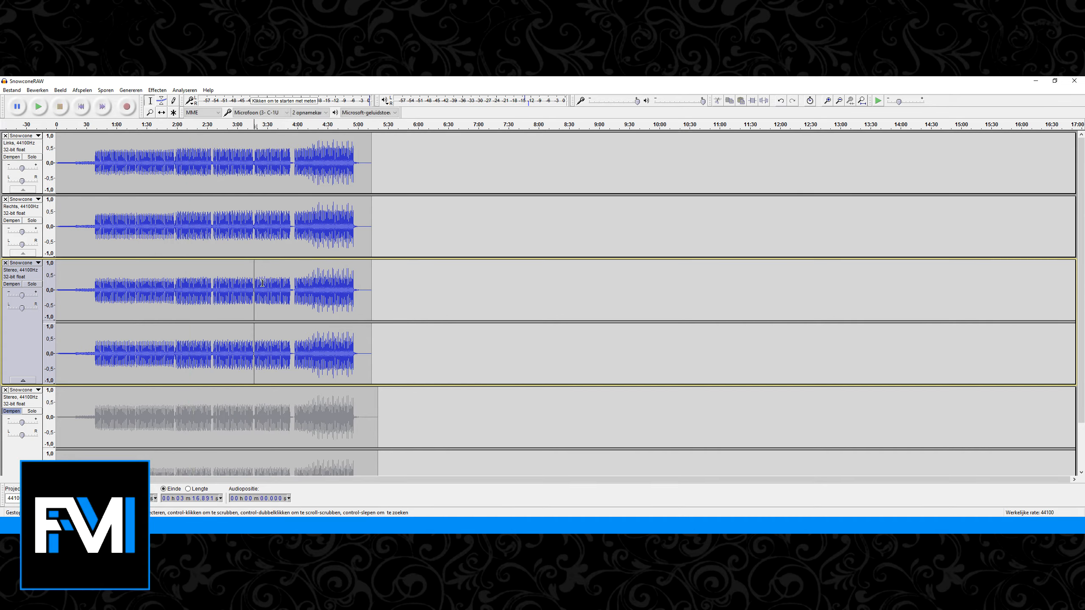
pyautogui.press('space')
pyautogui.click(265, 285)
pyautogui.press('space')
pyautogui.click(301, 286)
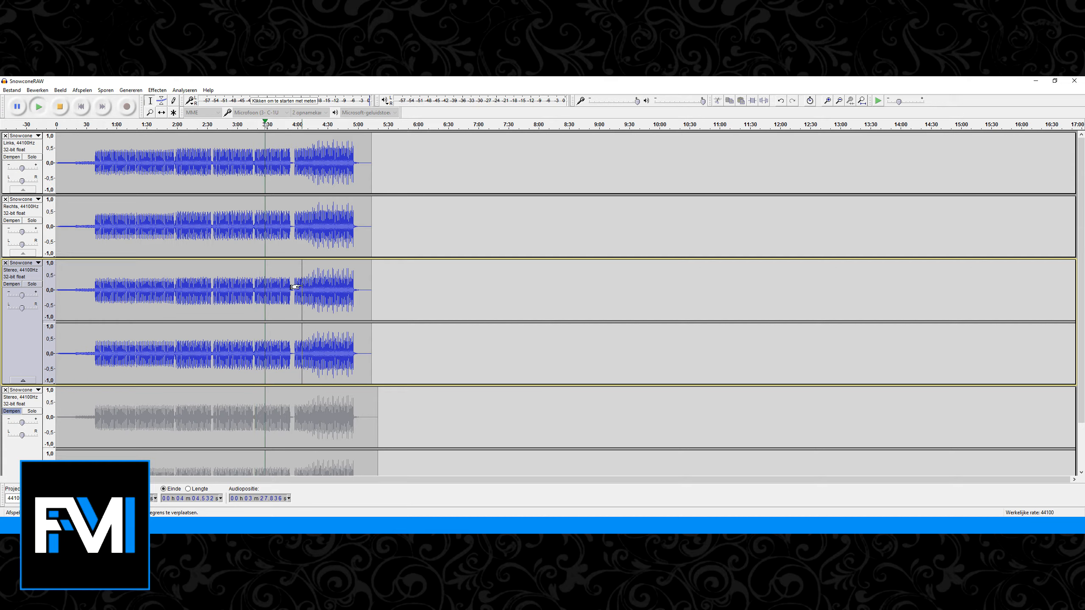
pyautogui.press('space')
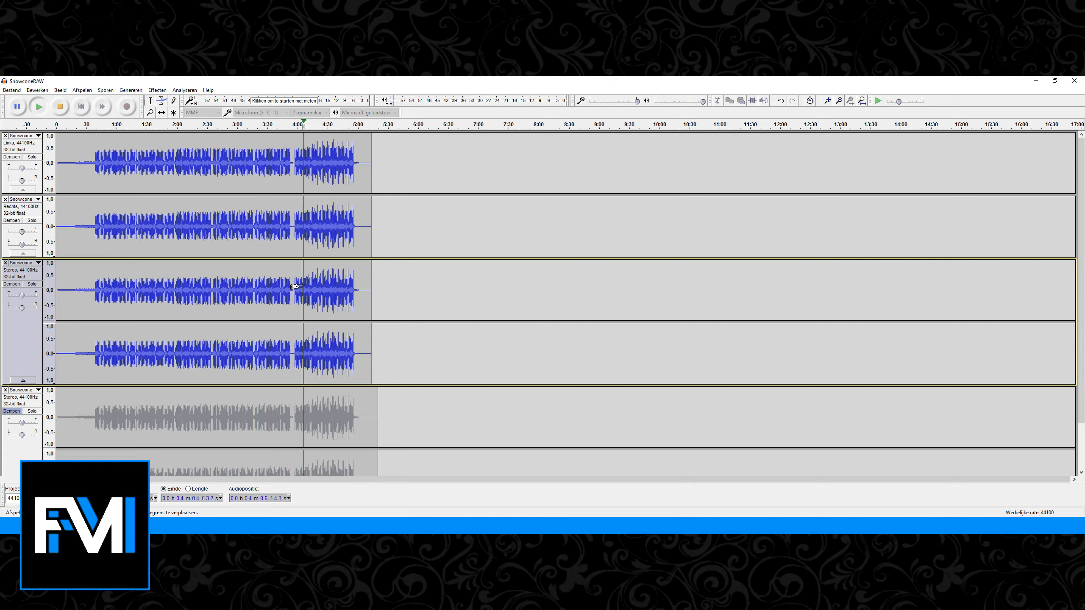
pyautogui.press('space')
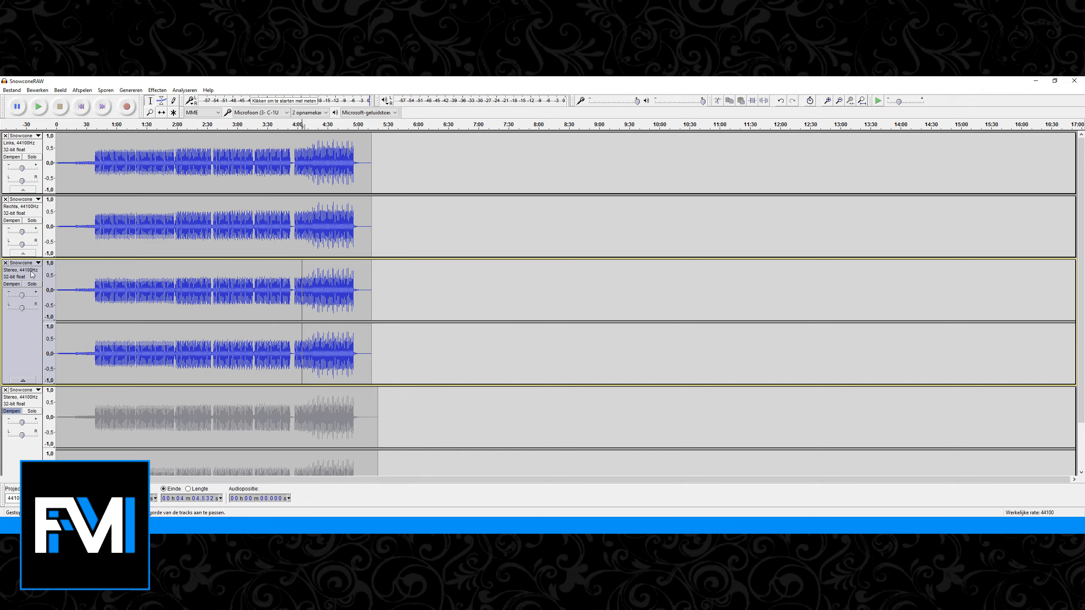
# Swap the FL Studio track for the unmuted Studio One track and play the comparison from the start and from about 1:06
pyautogui.click(5, 264)
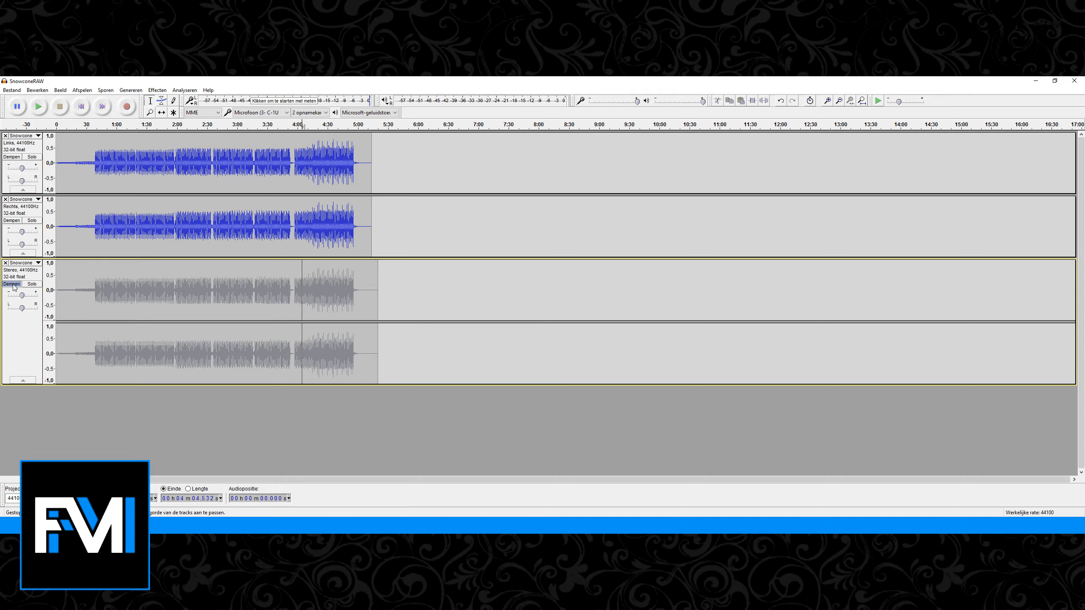
pyautogui.click(12, 284)
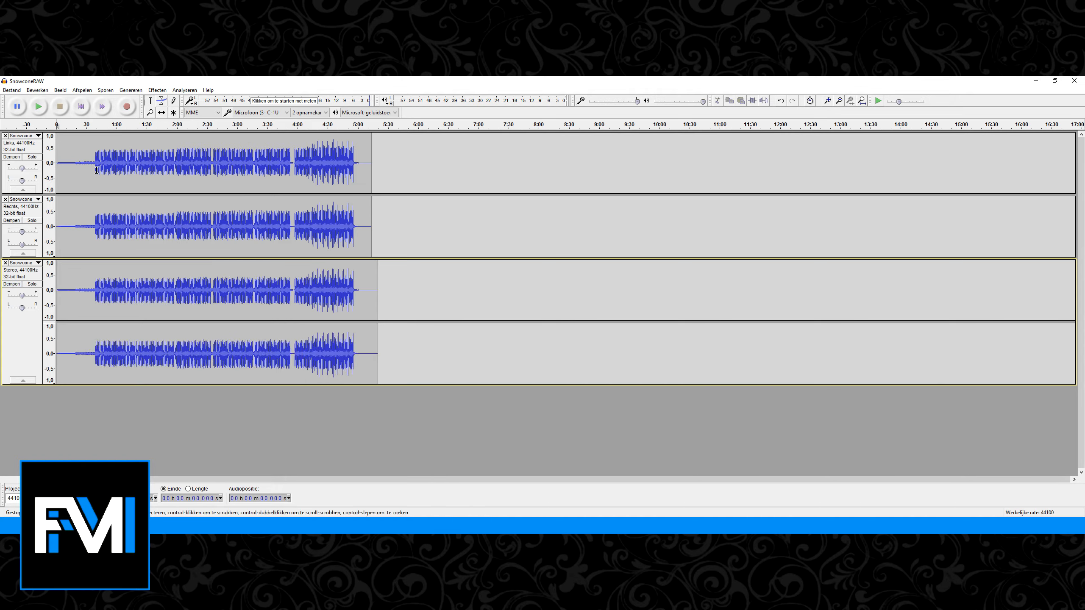
pyautogui.press('space')
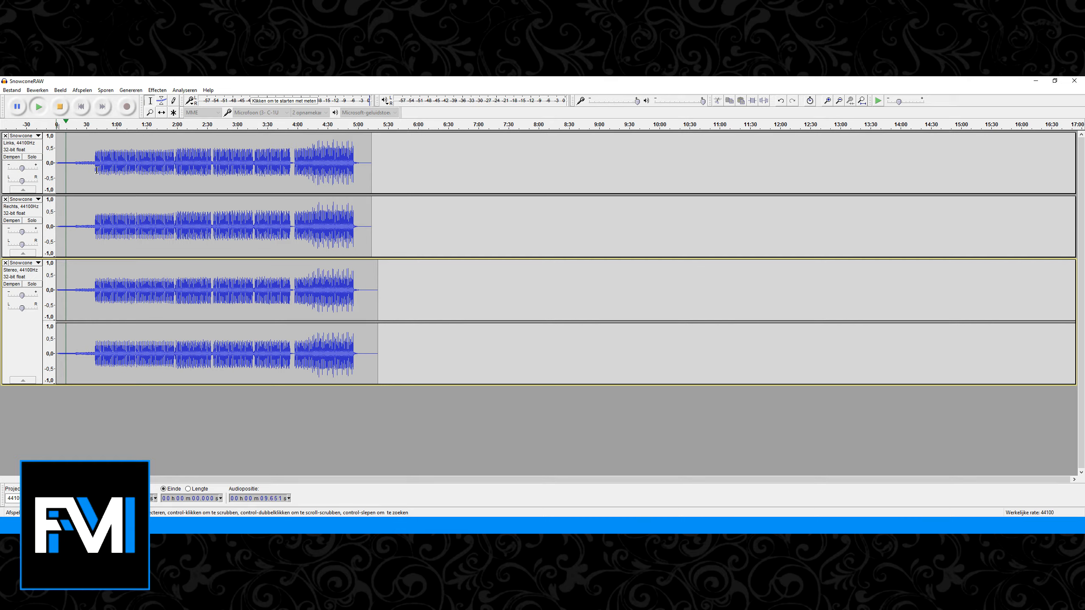
pyautogui.click(124, 267)
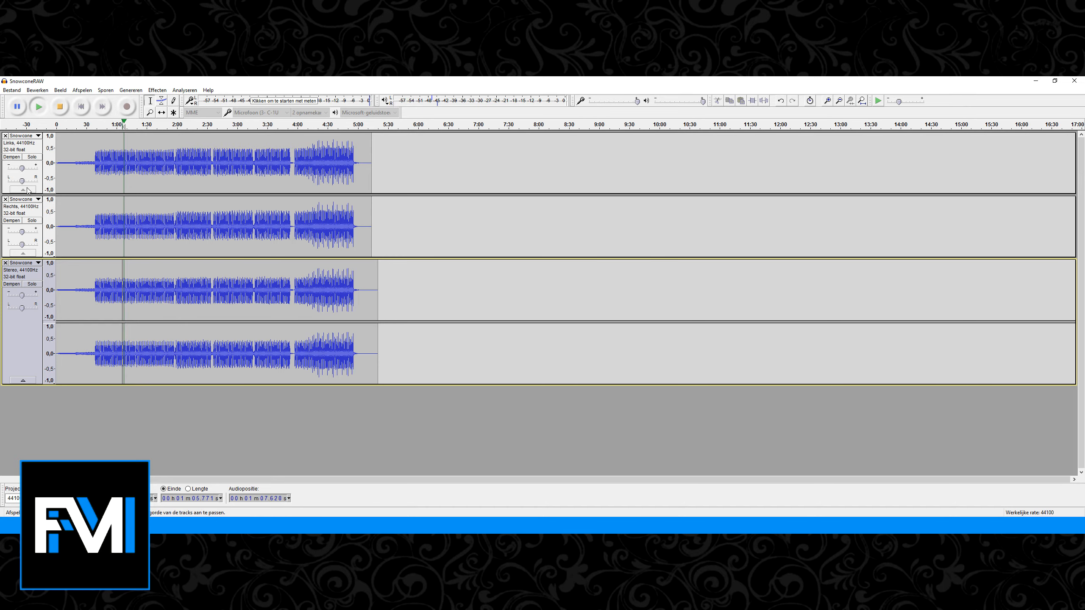
pyautogui.press('space')
# Remove all remaining tracks from the project and restore the Audacity window beside the Compare Me folder
pyautogui.click(5, 136)
pyautogui.click(5, 135)
pyautogui.click(6, 135)
pyautogui.doubleClick(257, 82)
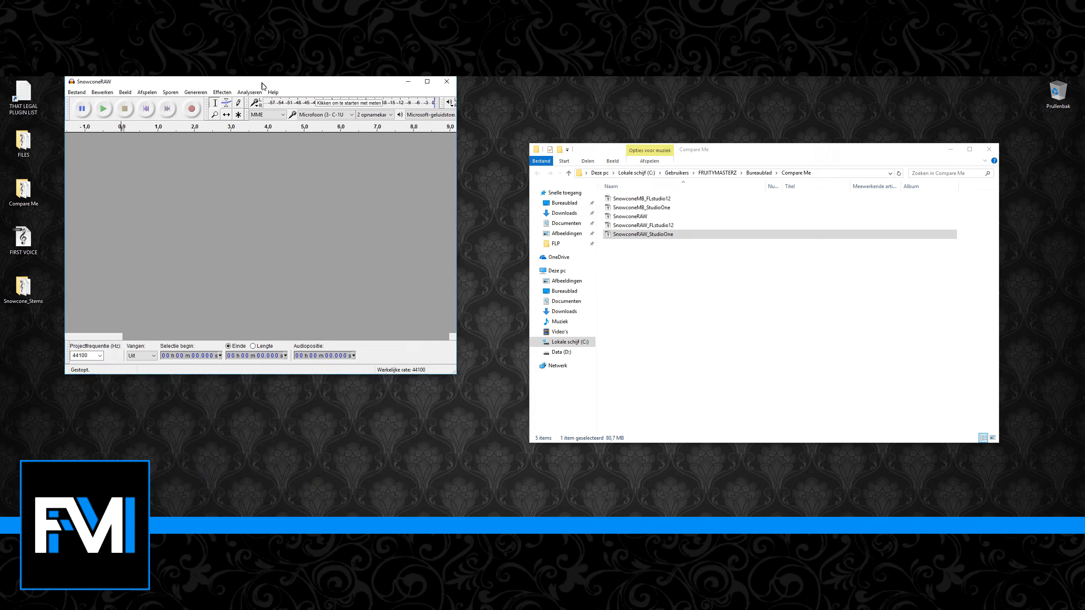
# Import SnowconeRAW_FLstudio12 into the empty project and split its stereo track into separate left and right tracks
pyautogui.click(631, 229)
pyautogui.moveTo(630, 229); pyautogui.dragTo(291, 243)
pyautogui.click(109, 233)
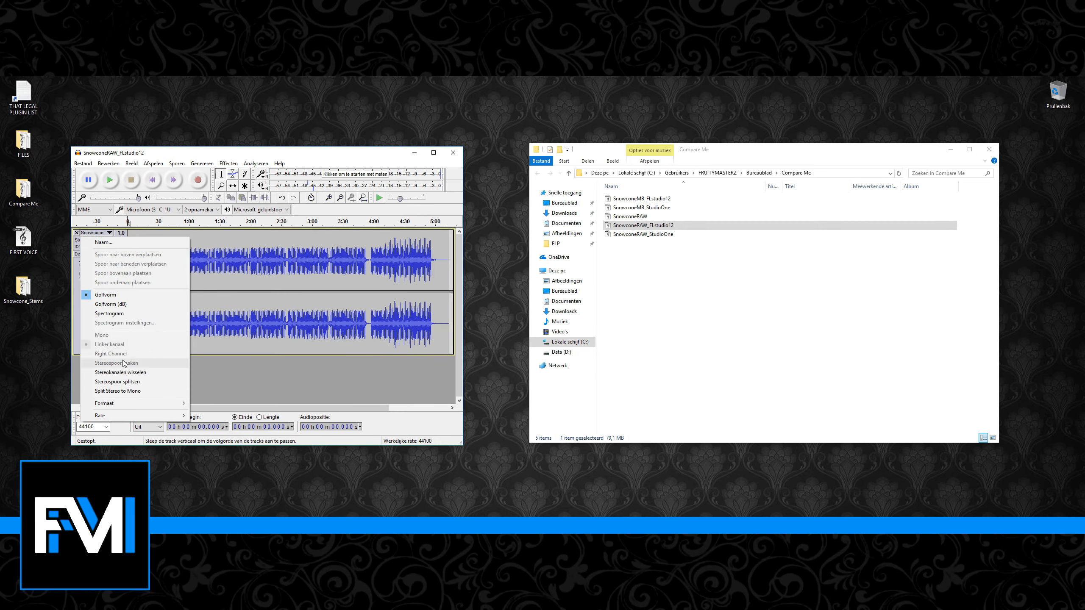
pyautogui.click(117, 382)
# Select the whole left channel of the SnowconeRAW_FLstudio12 track and apply Invert to it
pyautogui.doubleClick(203, 240)
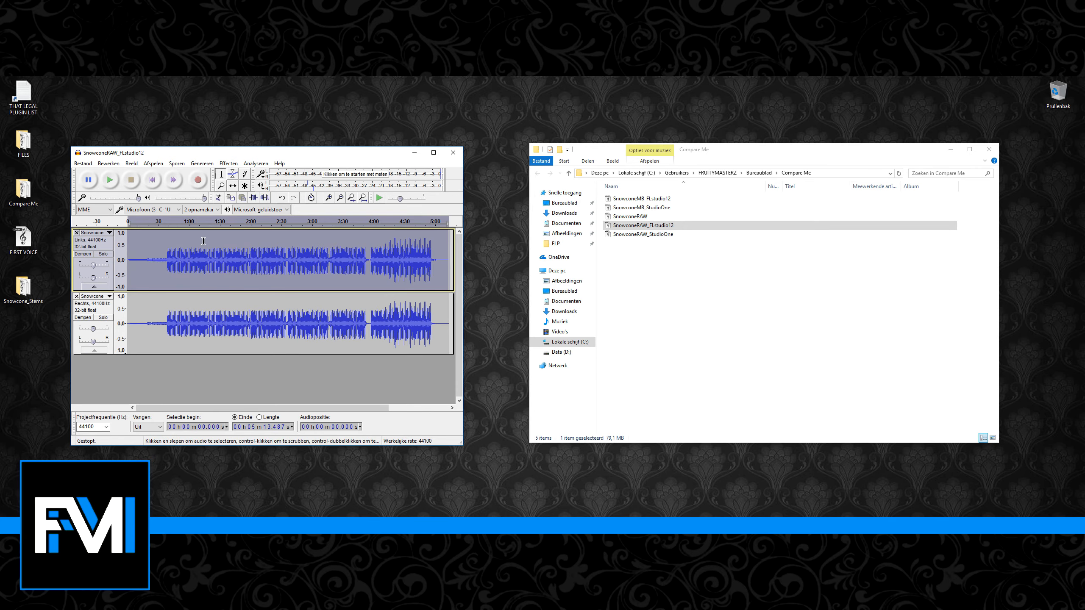
pyautogui.click(228, 163)
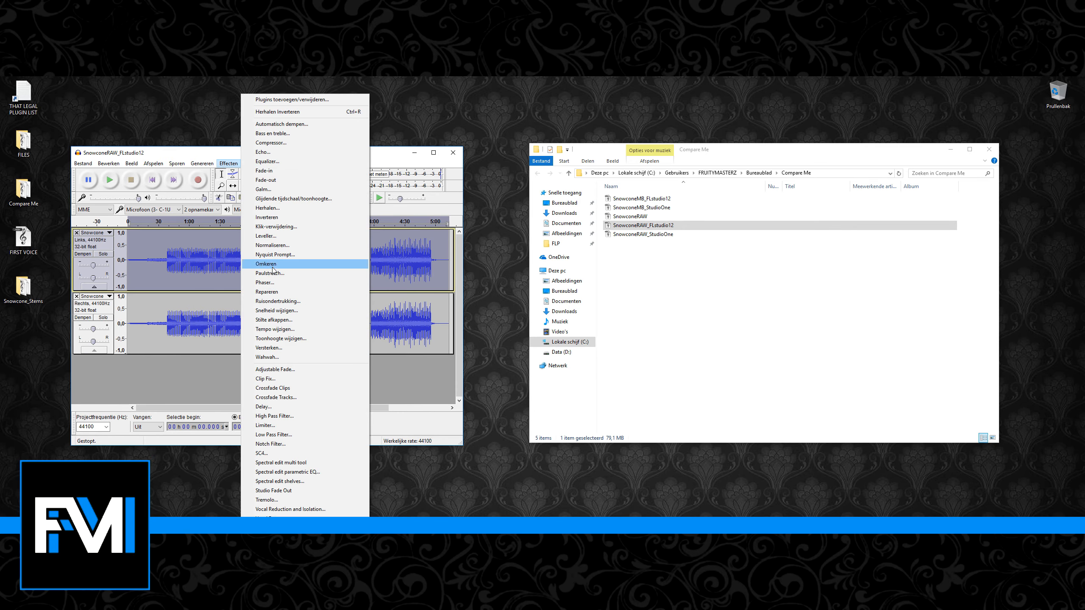
pyautogui.click(275, 218)
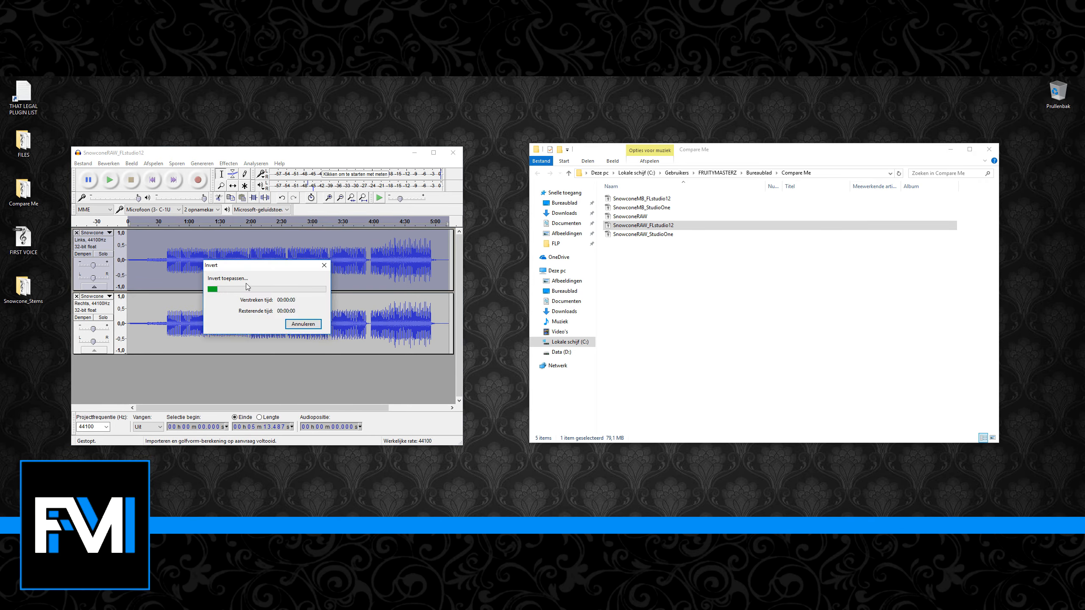
# Select the whole right channel of the SnowconeRAW_FLstudio12 track and apply Invert to it
pyautogui.doubleClick(257, 304)
pyautogui.click(231, 165)
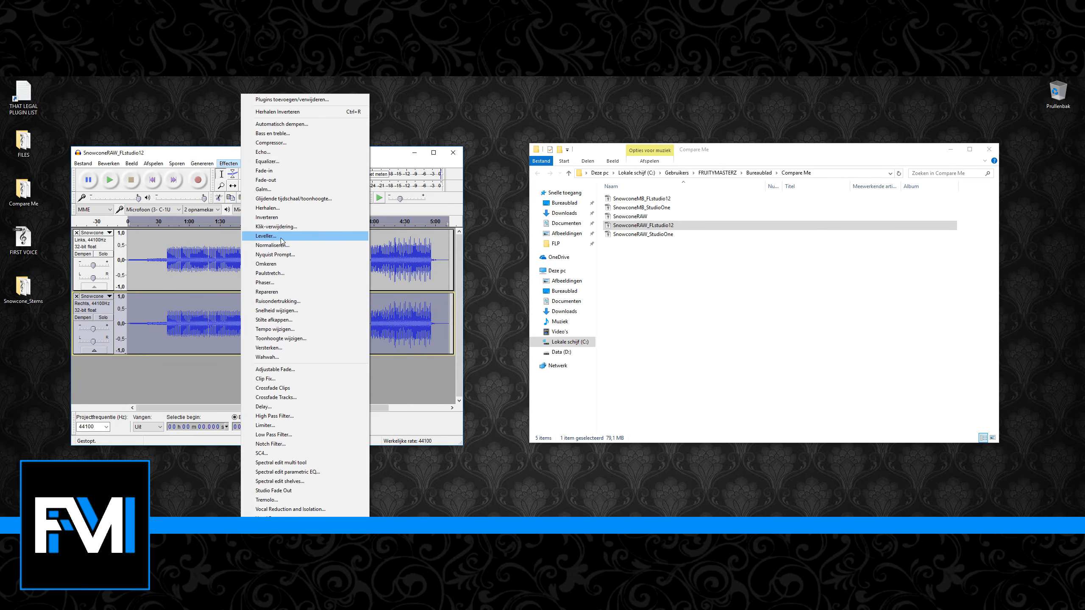
pyautogui.click(288, 220)
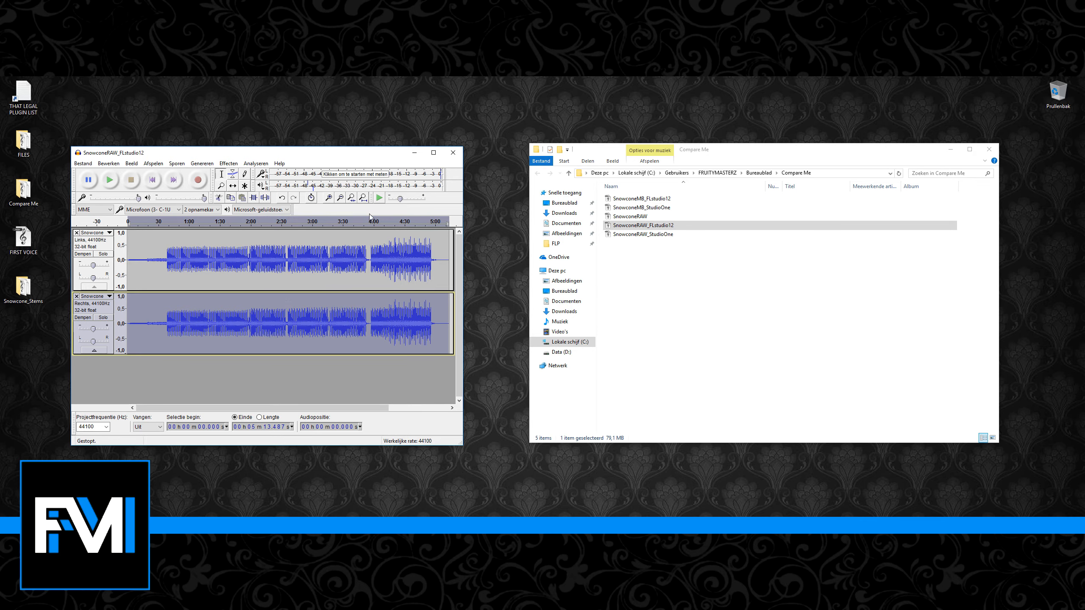
# Import all stem files from the Snowcone_Stems folder into the project as additional tracks, with both folder windows closed
pyautogui.click(989, 149)
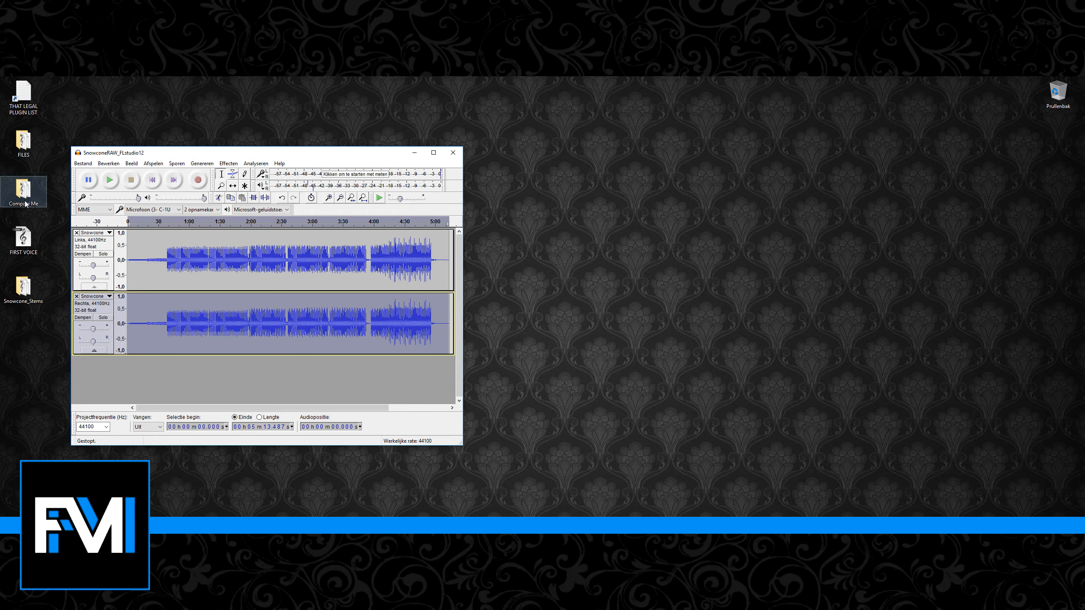
pyautogui.doubleClick(23, 287)
pyautogui.click(660, 270)
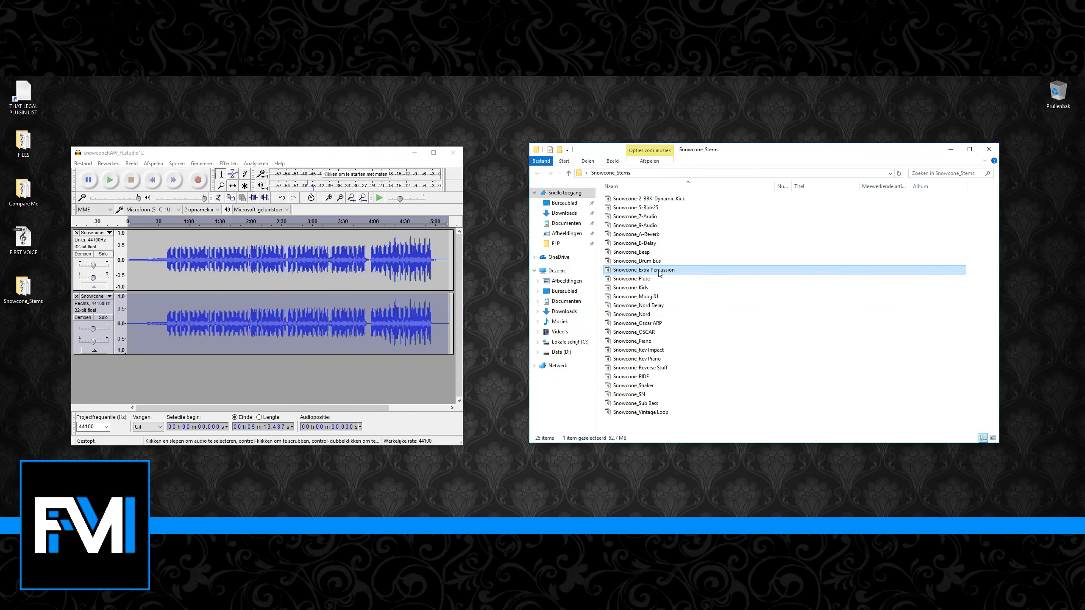
pyautogui.hotkey('ctrl', 'a')
pyautogui.moveTo(661, 272); pyautogui.dragTo(363, 385)
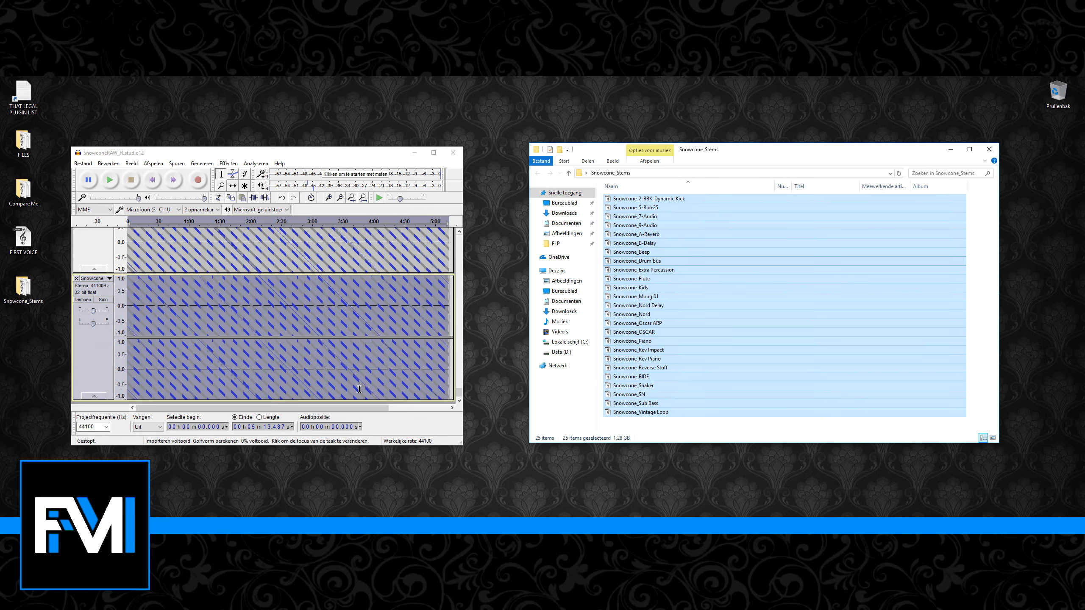
pyautogui.click(988, 149)
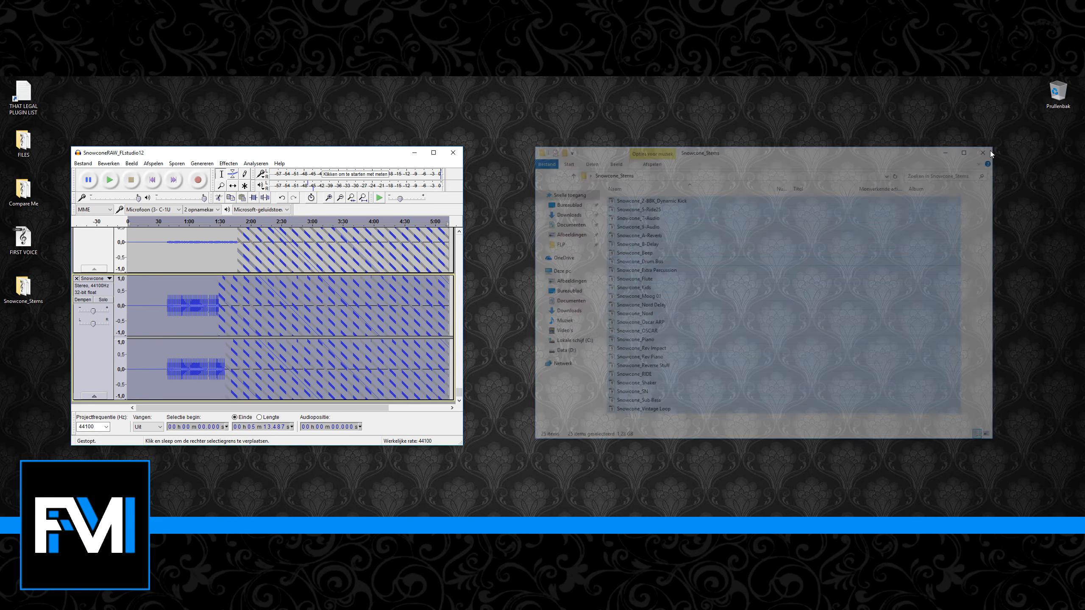
# Maximize Audacity and play the stems against the inverted FL Studio render from the start and from about 1:36
pyautogui.click(439, 152)
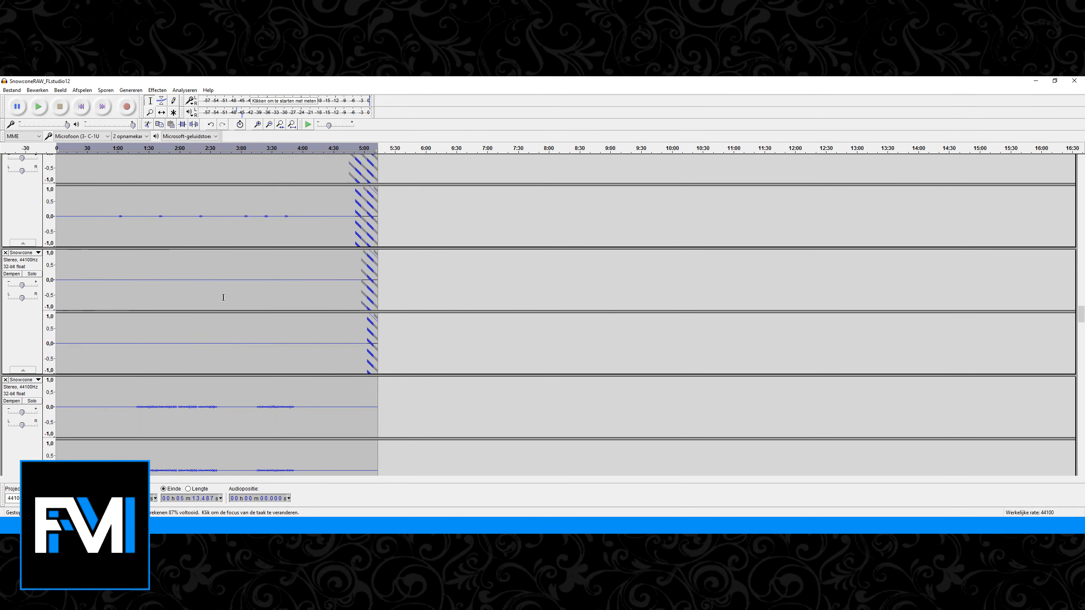
pyautogui.scroll(5, 222, 297)
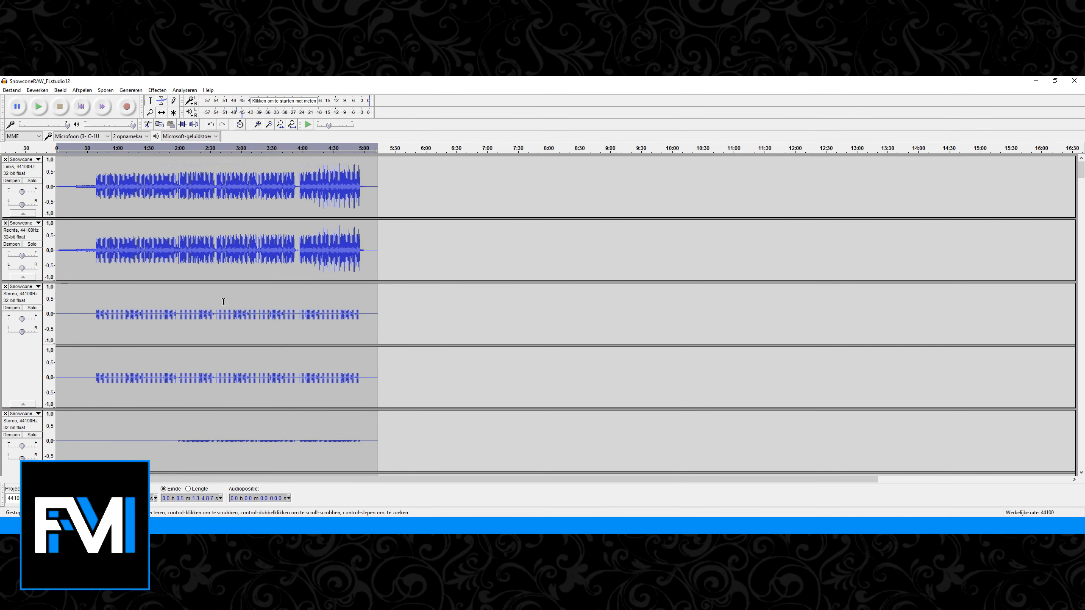
pyautogui.click(84, 110)
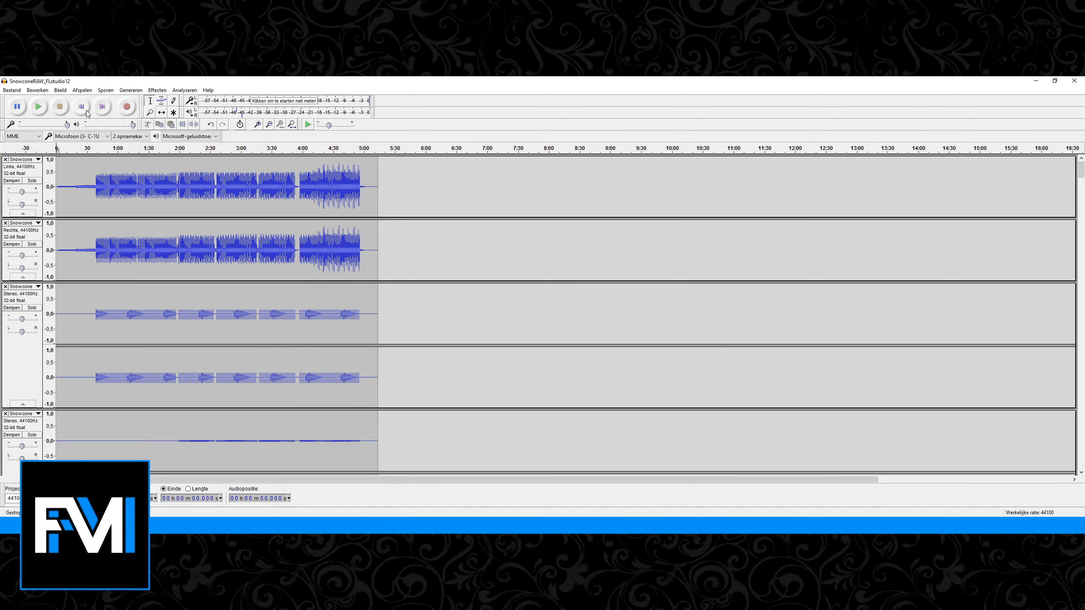
pyautogui.press('space')
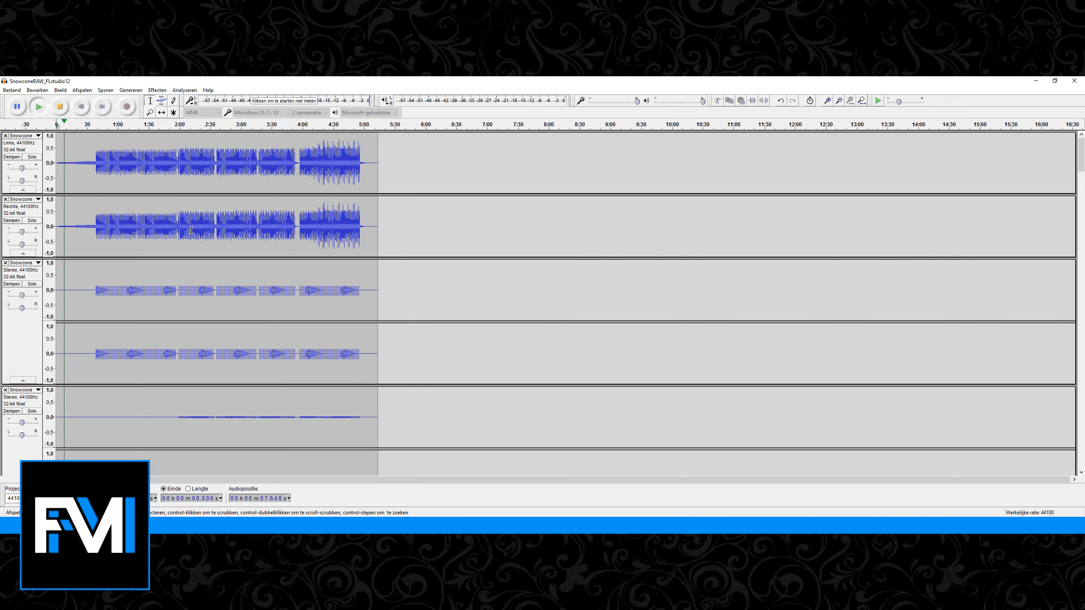
pyautogui.click(155, 158)
pyautogui.press('space')
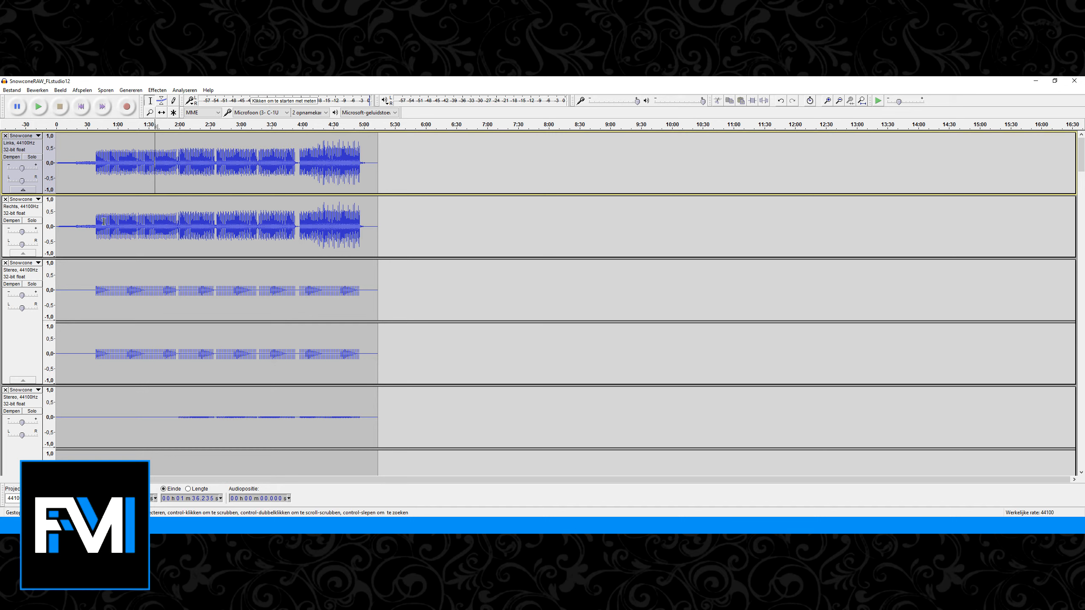
# Remove the left and right SnowconeRAW_FLstudio12 tracks and restore the Audacity window to its smaller size
pyautogui.click(5, 136)
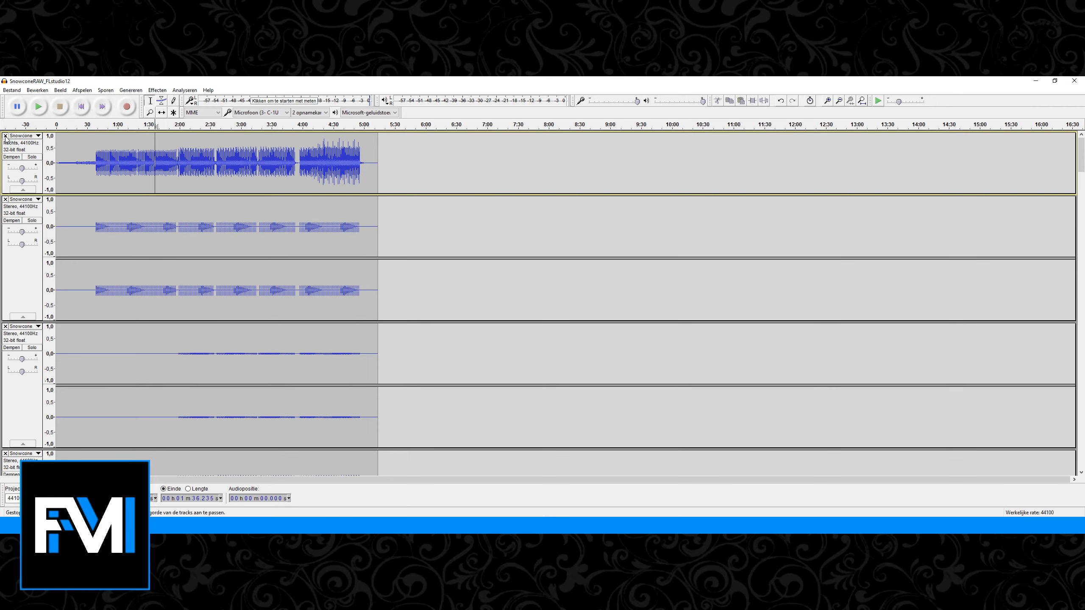
pyautogui.click(5, 136)
pyautogui.press('super+Down')
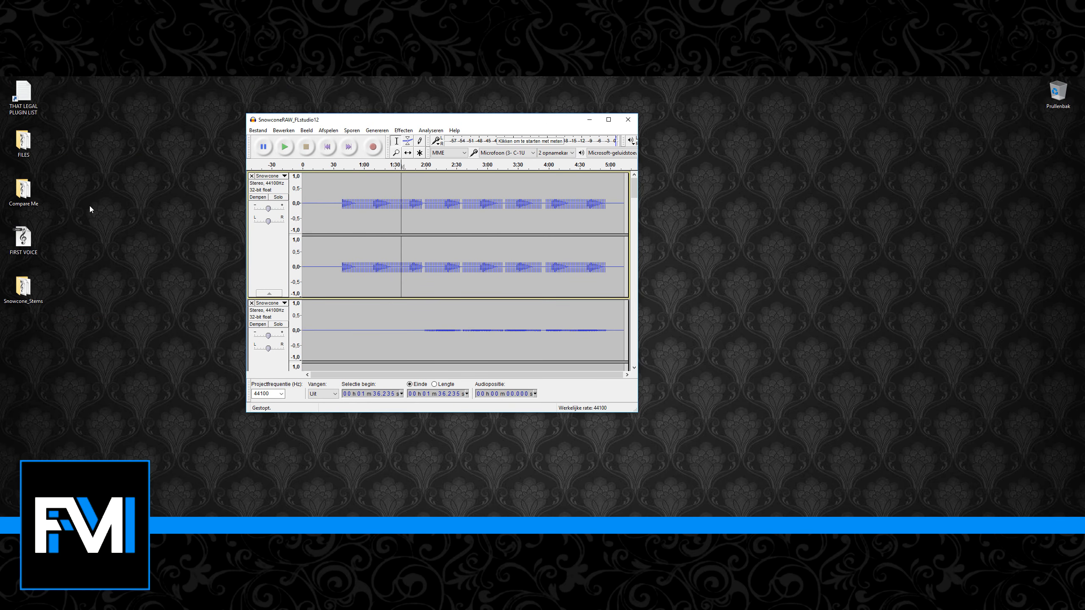
# Import SnowconeRAW_StudioOne from the Compare Me folder below the stems and split its stereo track into separate left and right tracks
pyautogui.doubleClick(23, 288)
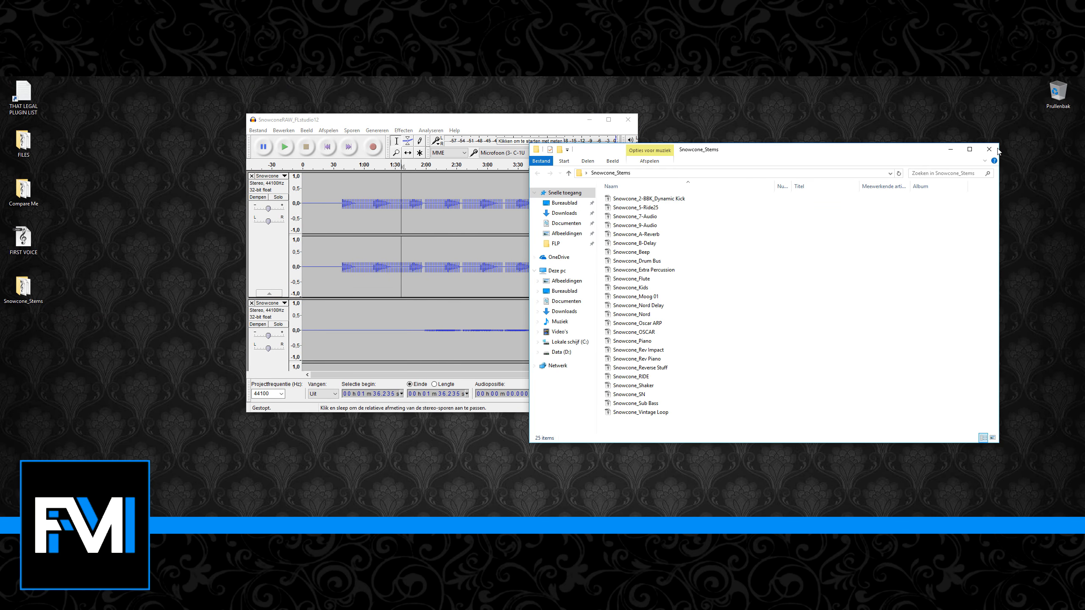
pyautogui.click(997, 151)
pyautogui.doubleClick(23, 191)
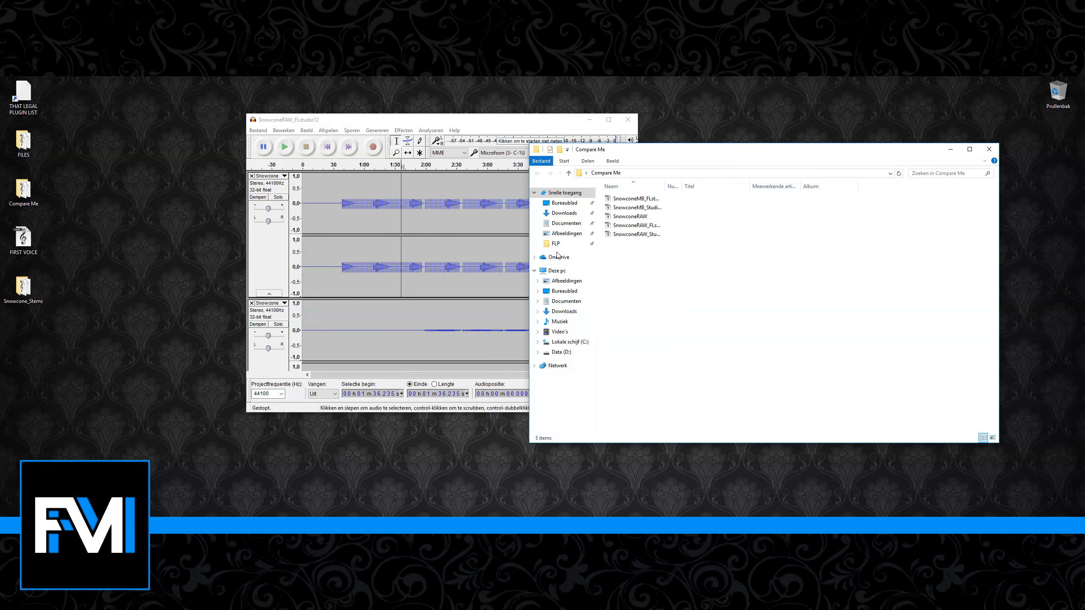
pyautogui.moveTo(636, 234); pyautogui.dragTo(497, 225)
pyautogui.click(336, 276)
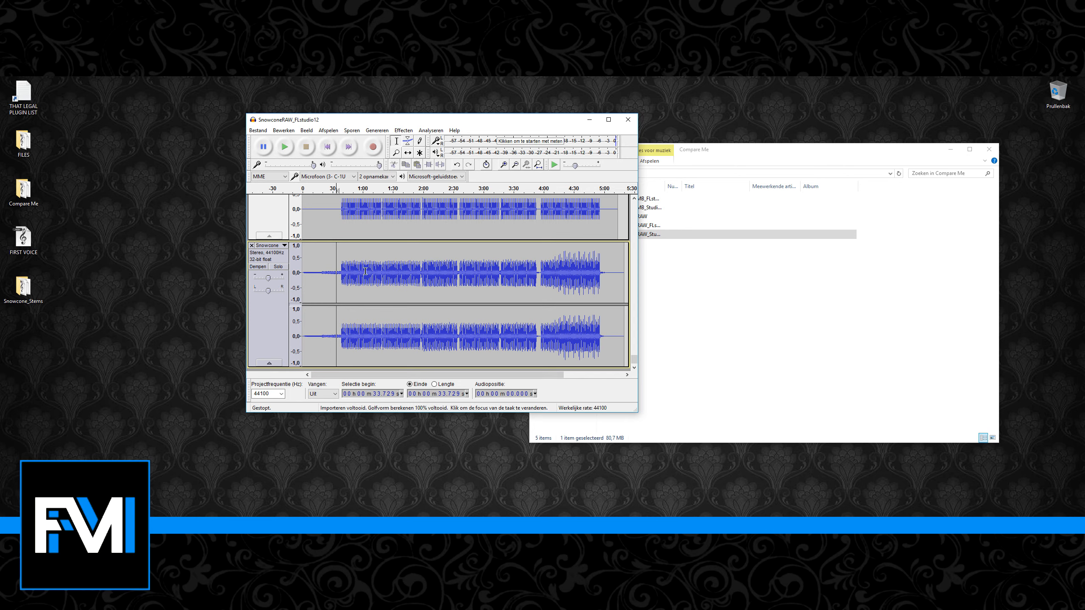
pyautogui.click(362, 271)
pyautogui.click(269, 245)
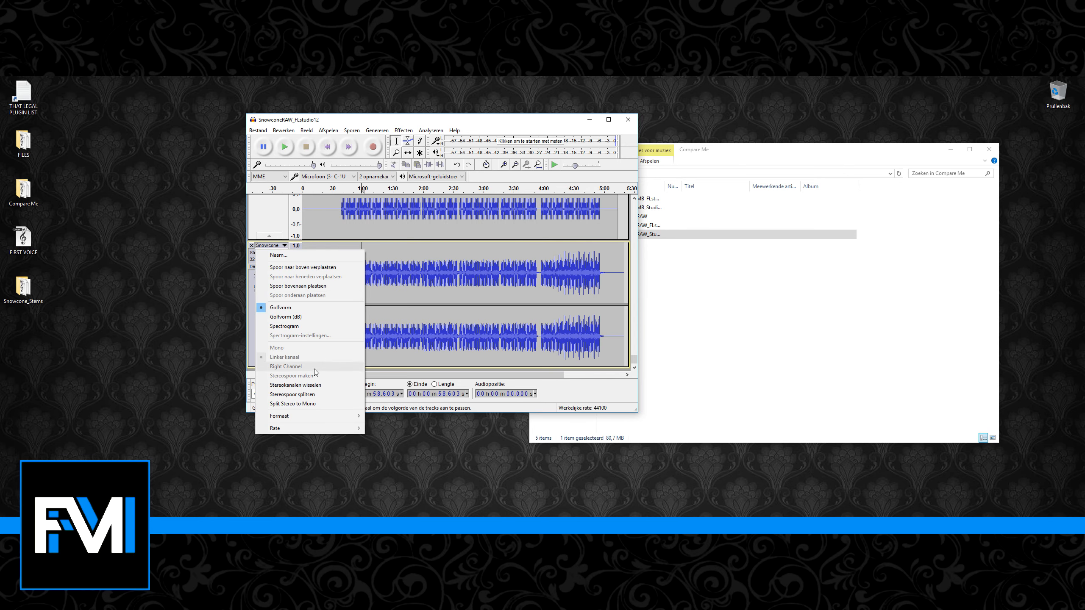
pyautogui.click(313, 395)
# Apply Invert to the whole left channel and the whole right channel of the SnowconeRAW_StudioOne track
pyautogui.click(273, 258)
pyautogui.click(403, 131)
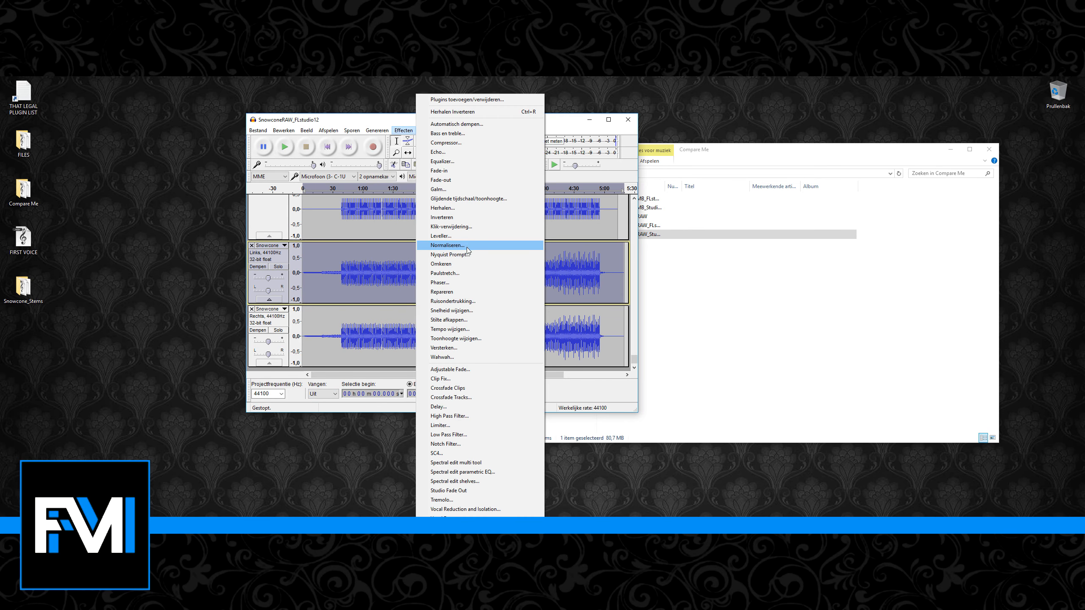
pyautogui.click(464, 217)
pyautogui.doubleClick(400, 330)
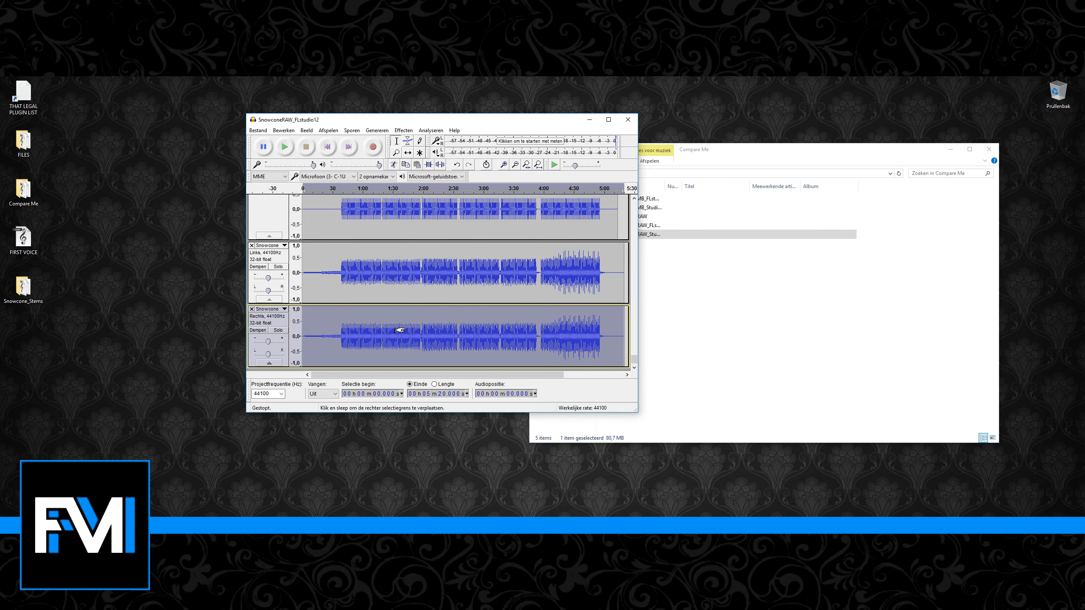
pyautogui.click(403, 131)
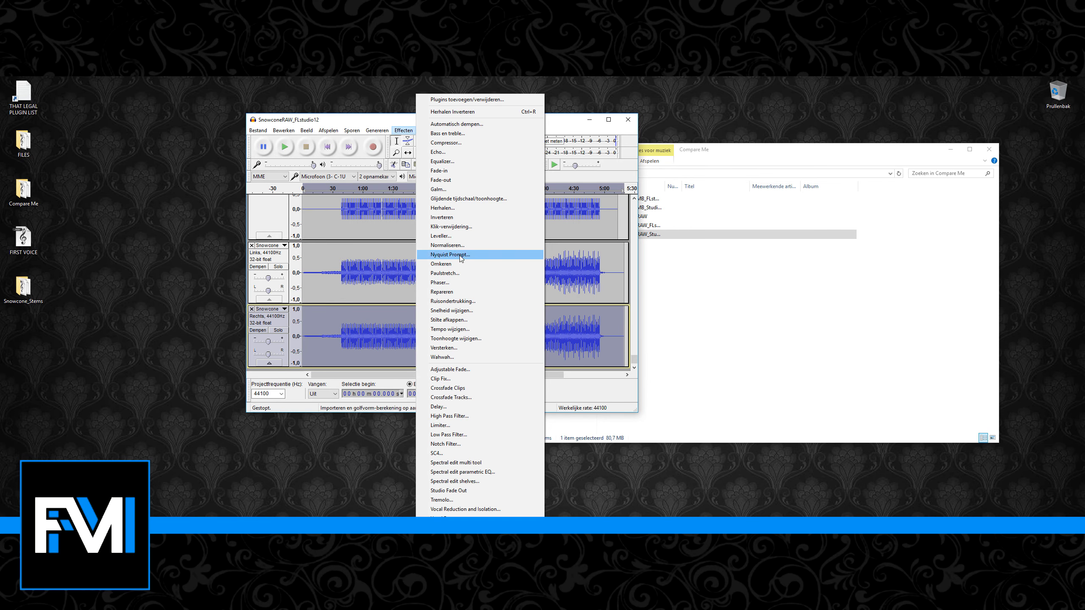
pyautogui.click(457, 217)
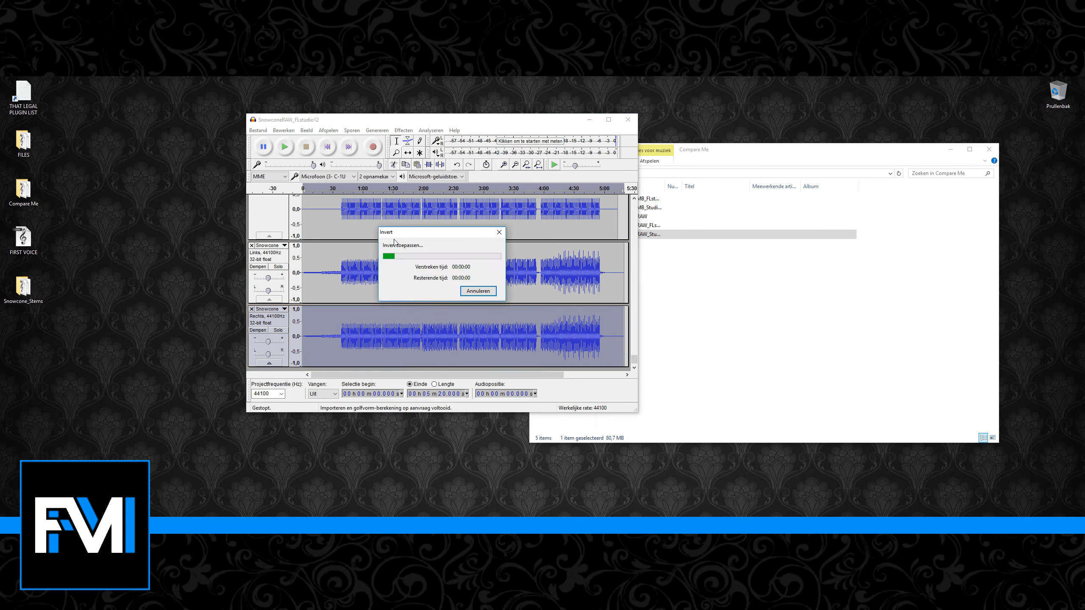
# Play the stems against the inverted Studio One render from about 0:52
pyautogui.click(355, 258)
pyautogui.press('space')
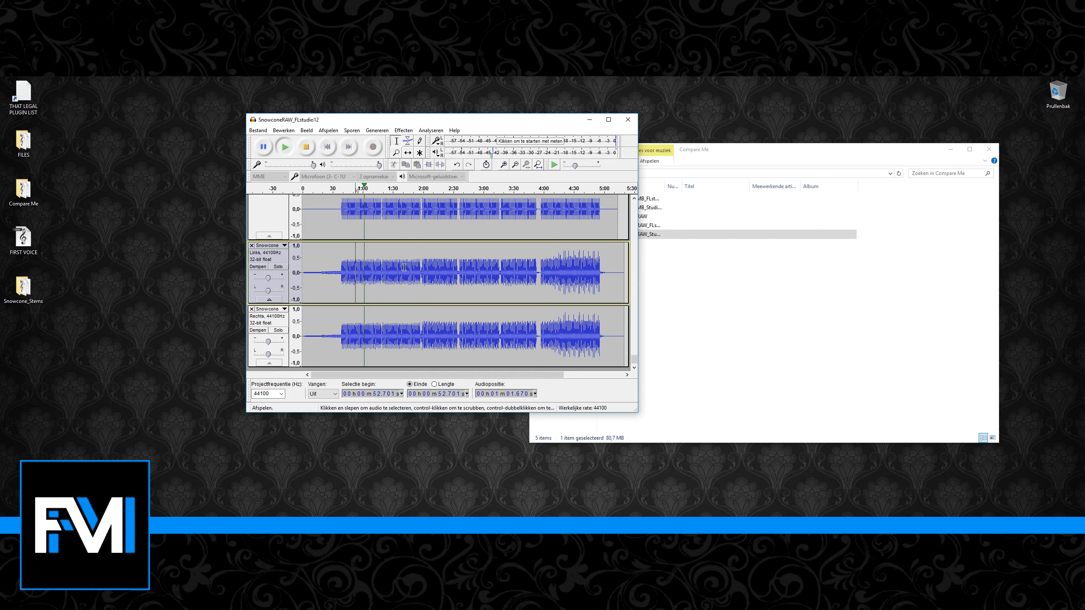
pyautogui.press('space')
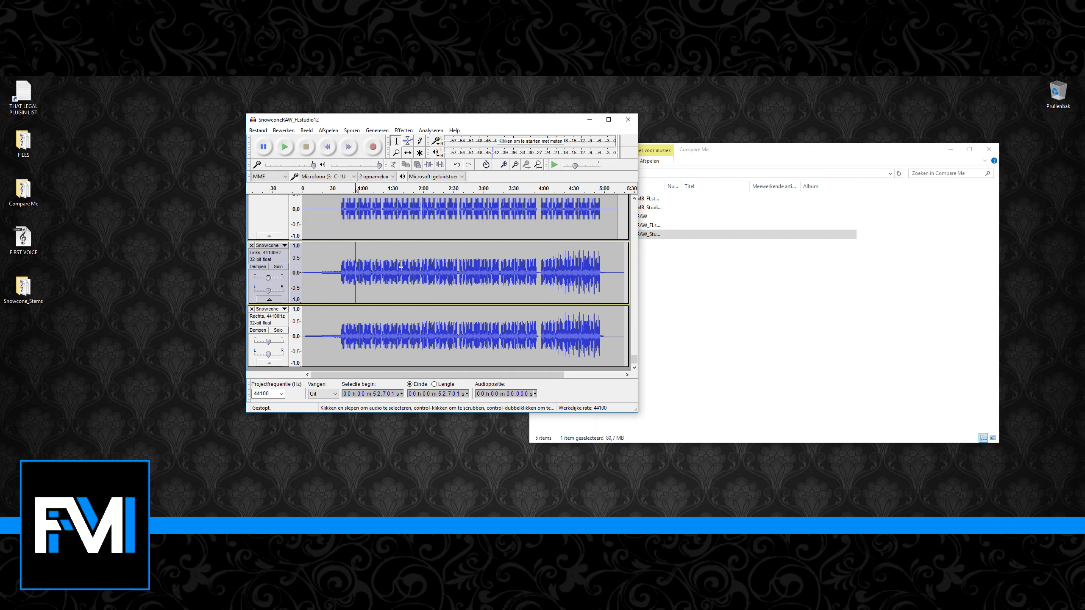
# Remove every stem and the split Studio One tracks so the project is empty
pyautogui.scroll(20, 400, 265)
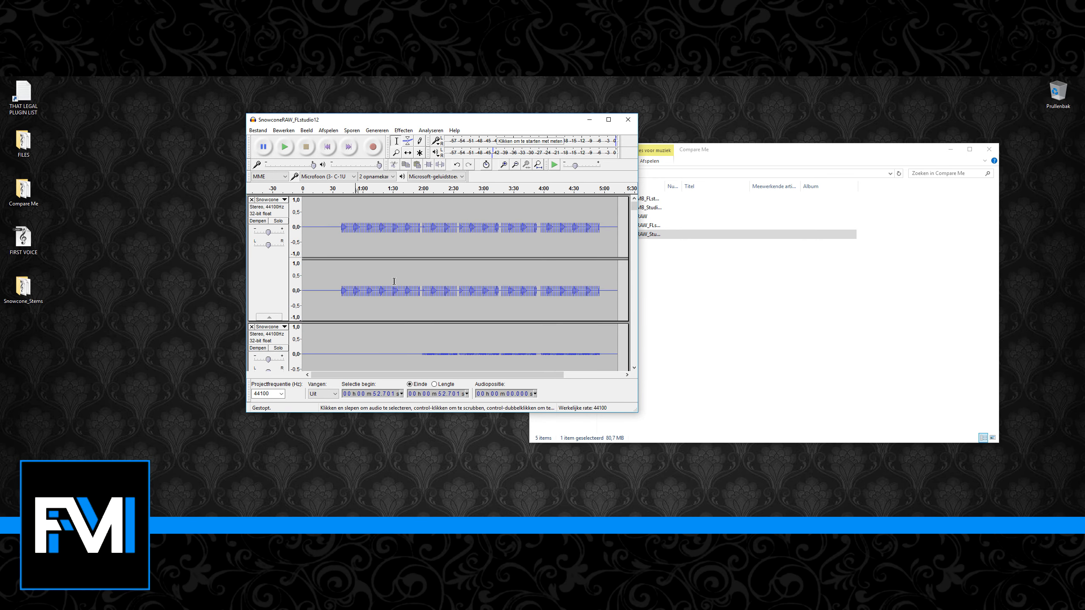
pyautogui.click(253, 202)
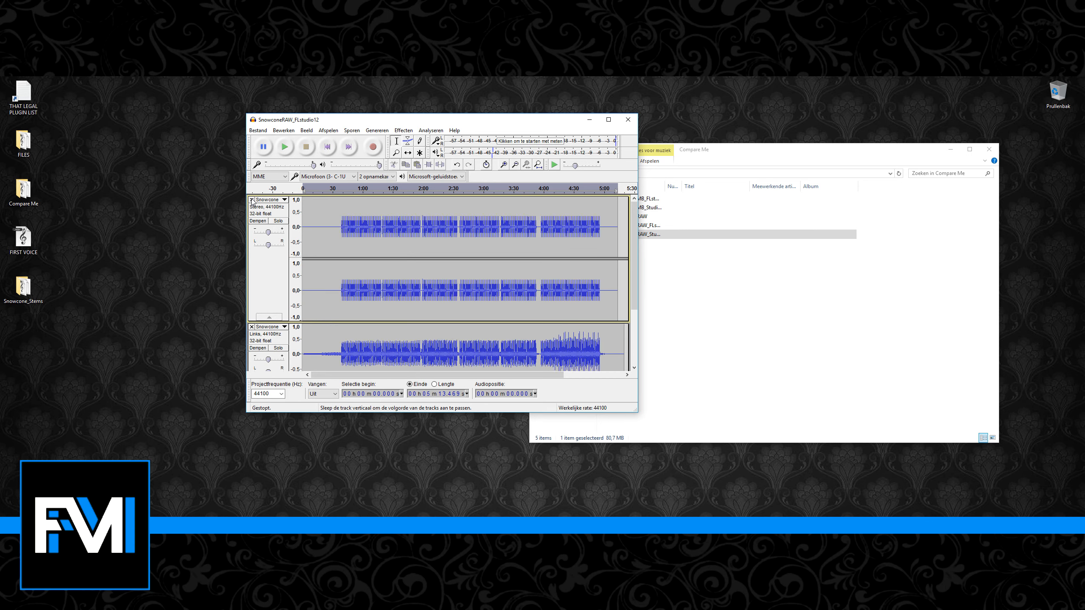
pyautogui.click(252, 200)
pyautogui.click(252, 200)
# Import SnowconeMB_FLstudio12 and SnowconeMB_StudioOne from the Compare Me folder as two separate stereo tracks
pyautogui.click(708, 274)
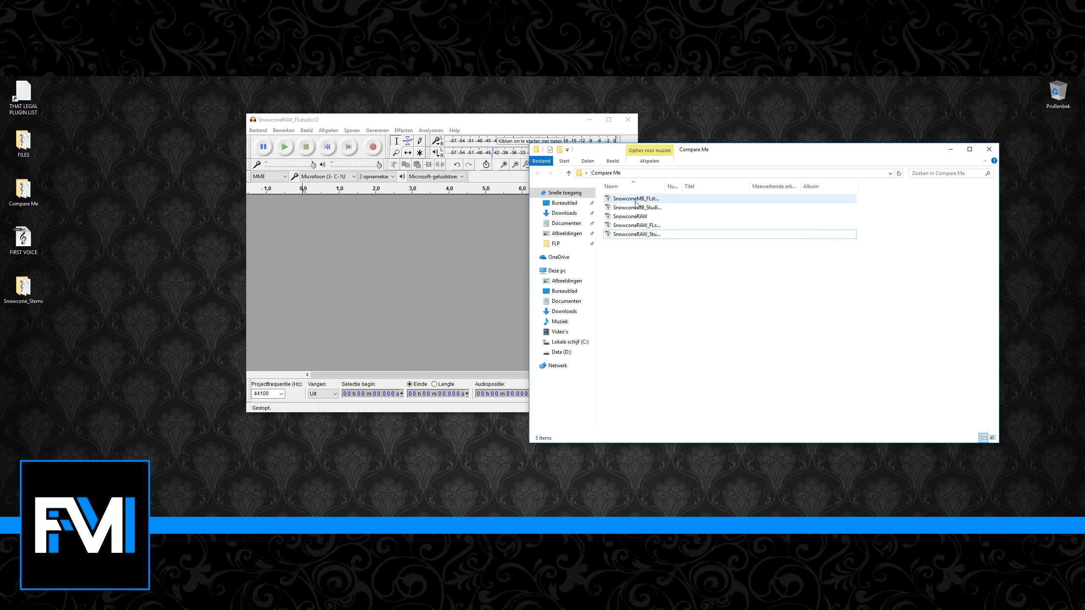
pyautogui.moveTo(635, 198); pyautogui.dragTo(470, 222)
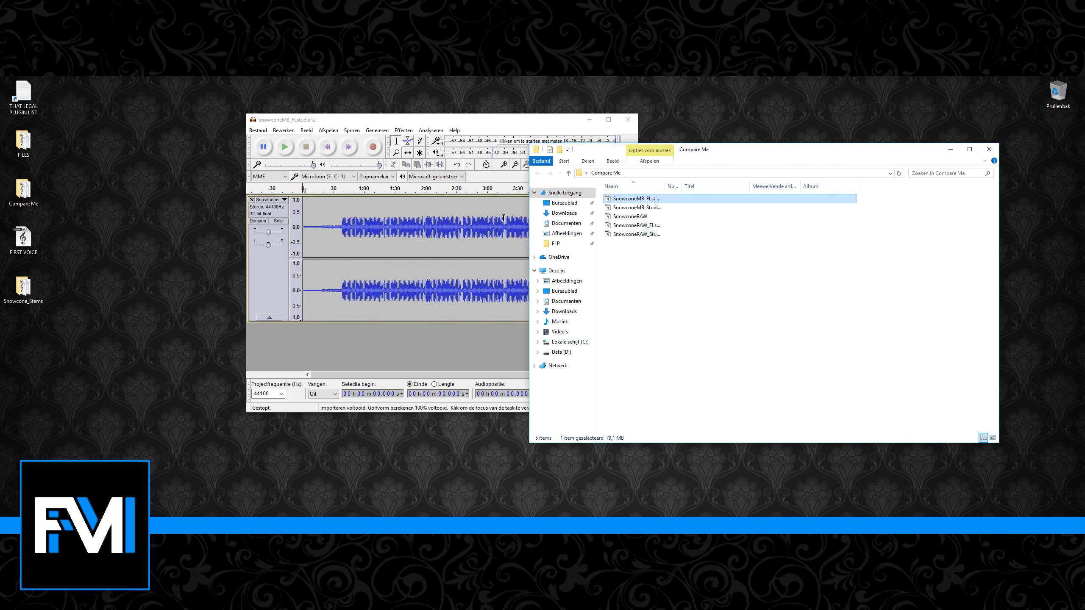
pyautogui.click(444, 221)
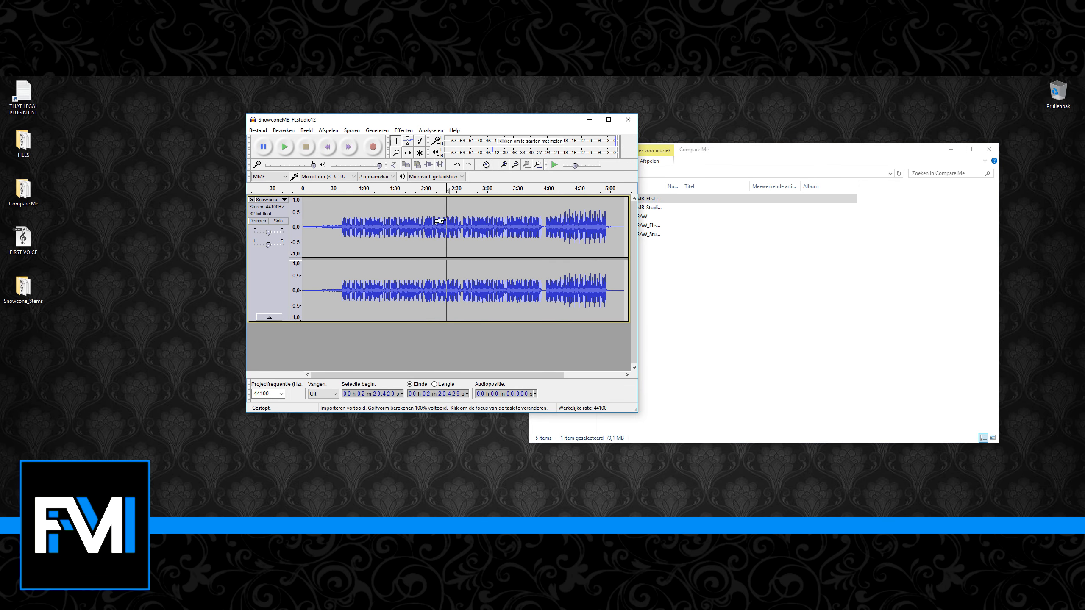
pyautogui.click(712, 246)
pyautogui.moveTo(614, 207)
pyautogui.mouseDown()
pyautogui.moveTo(668, 212)
pyautogui.moveTo(413, 336)
pyautogui.mouseUp()
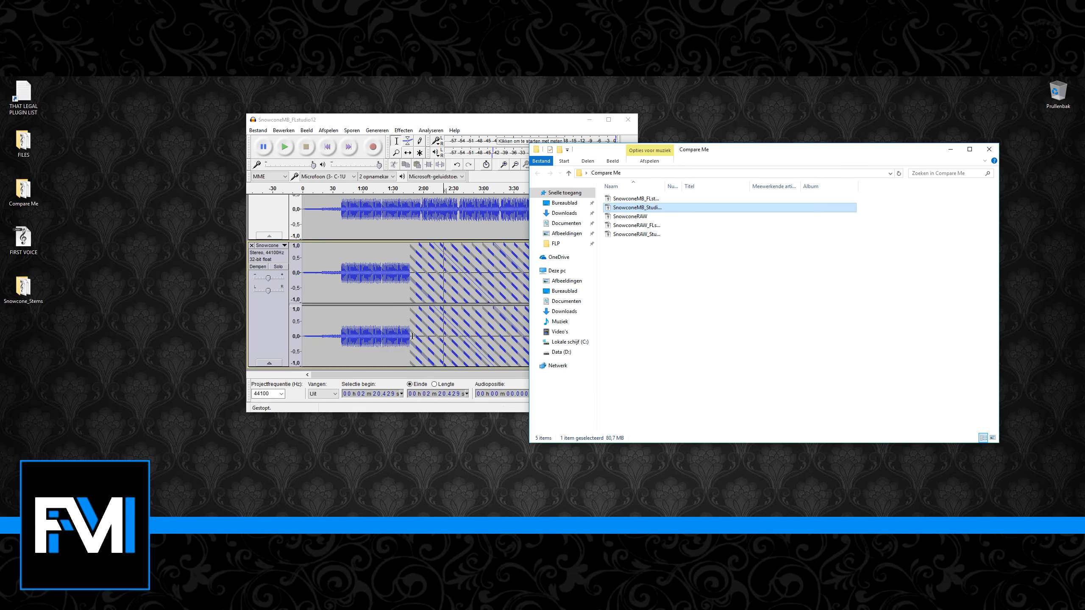
# Check the track names of both imported Pro-MB renders without renaming them
pyautogui.click(282, 245)
pyautogui.click(273, 253)
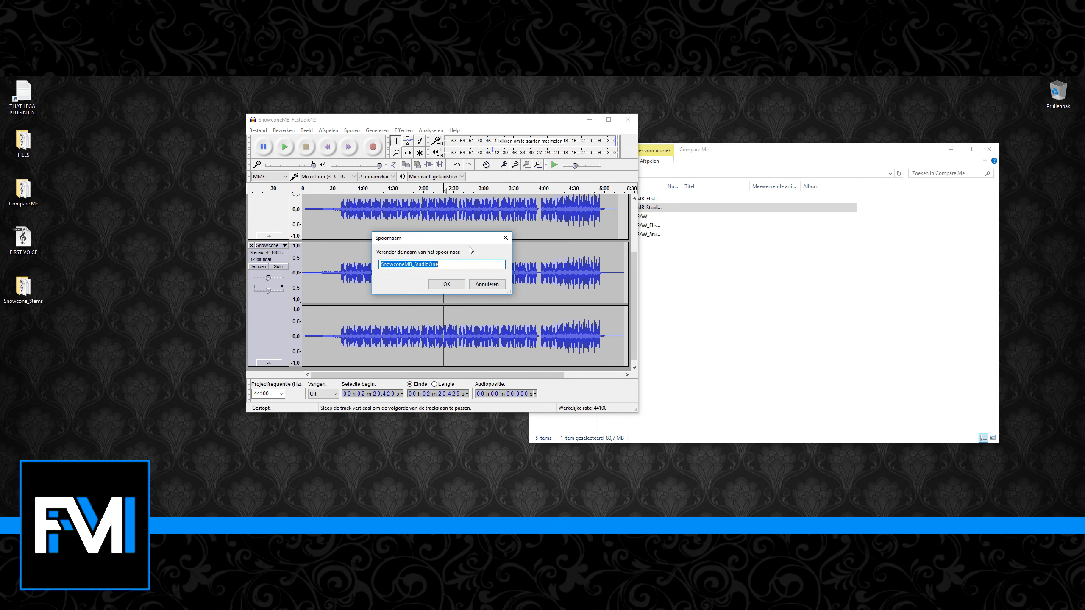
pyautogui.click(505, 238)
pyautogui.scroll(-2, 427, 278)
pyautogui.click(273, 200)
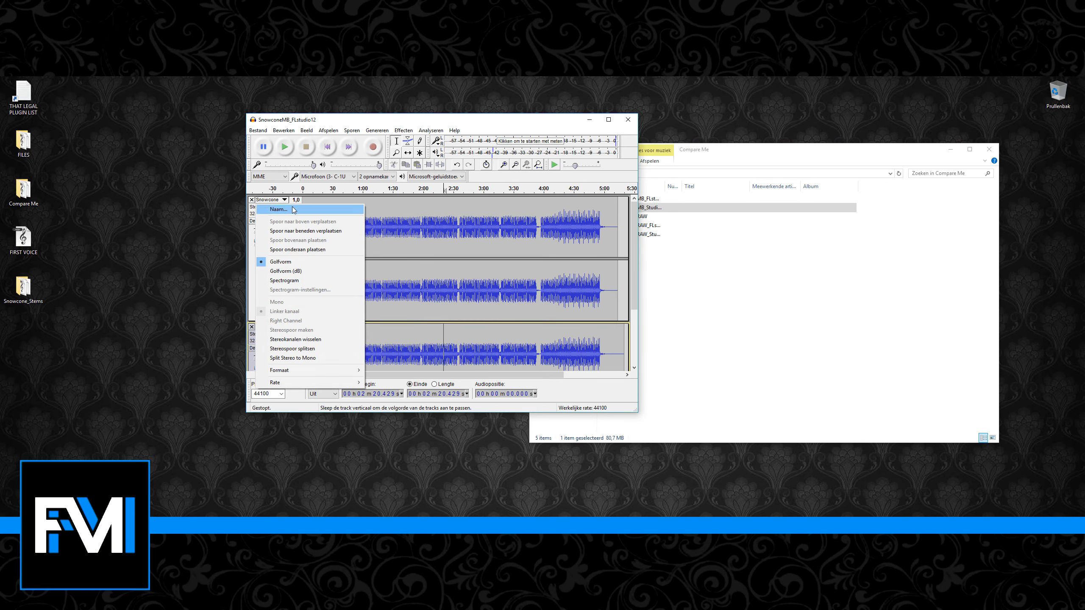
pyautogui.click(293, 209)
pyautogui.click(503, 236)
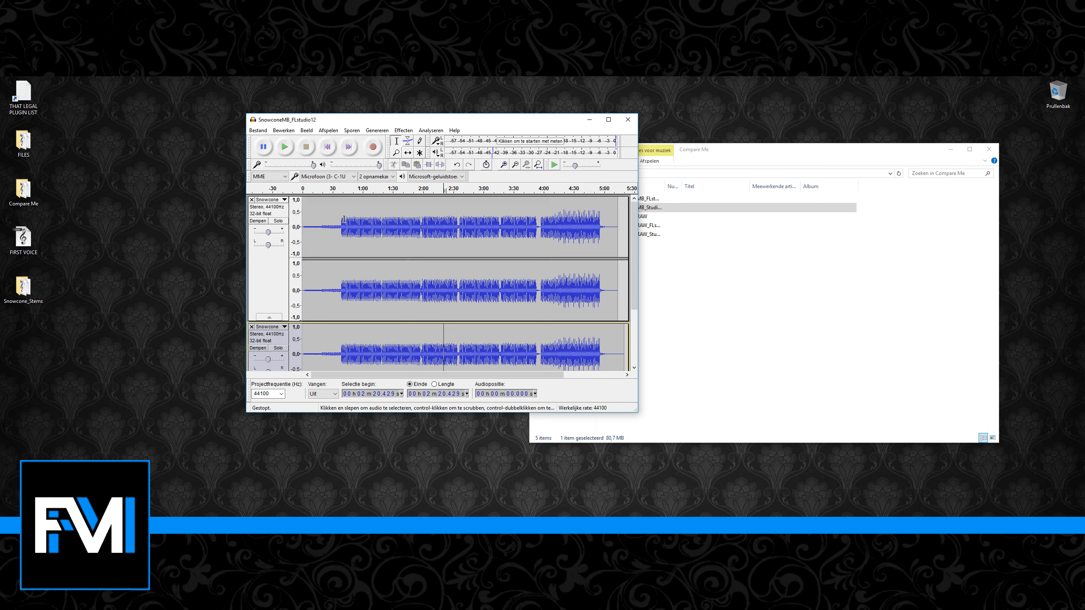
# Split the SnowconeMB_FLstudio12 stereo track into left and right channel tracks and invert the phase of both
pyautogui.click(284, 200)
pyautogui.click(299, 346)
pyautogui.doubleClick(360, 211)
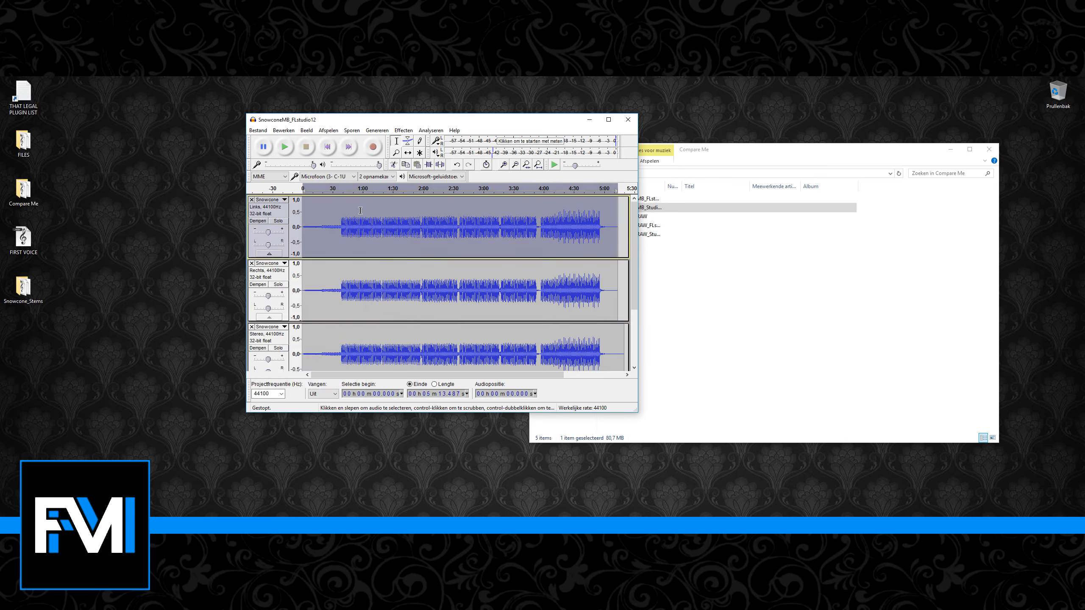
pyautogui.click(403, 130)
pyautogui.click(427, 224)
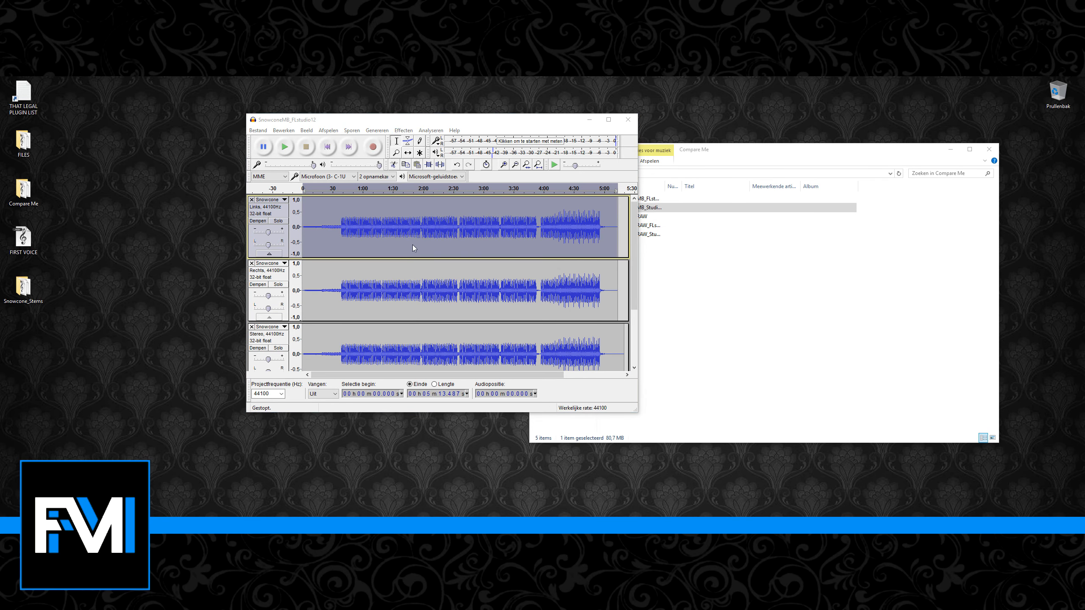
pyautogui.doubleClick(412, 295)
pyautogui.click(403, 130)
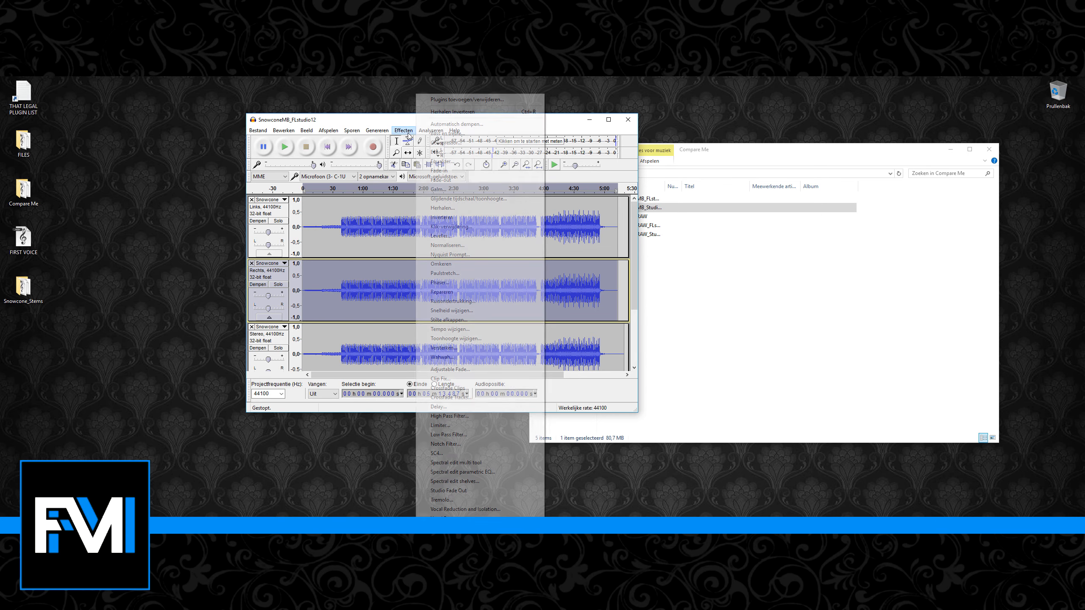
pyautogui.click(441, 217)
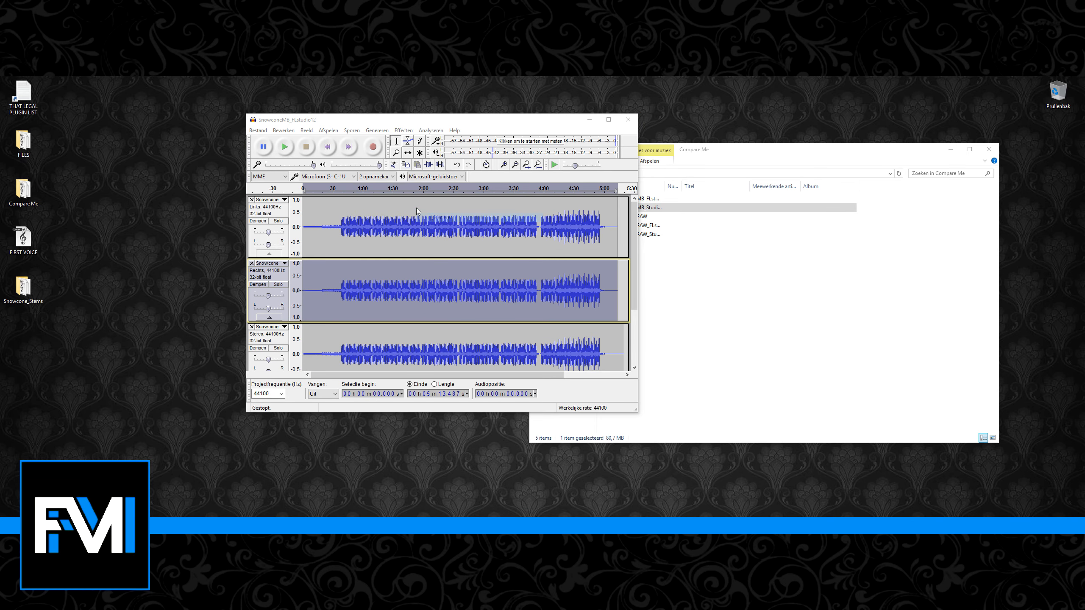
# Play the inverted FL Studio Pro-MB render against the Studio One render from the beginning and again from about 0:36
pyautogui.click(327, 147)
pyautogui.press('space')
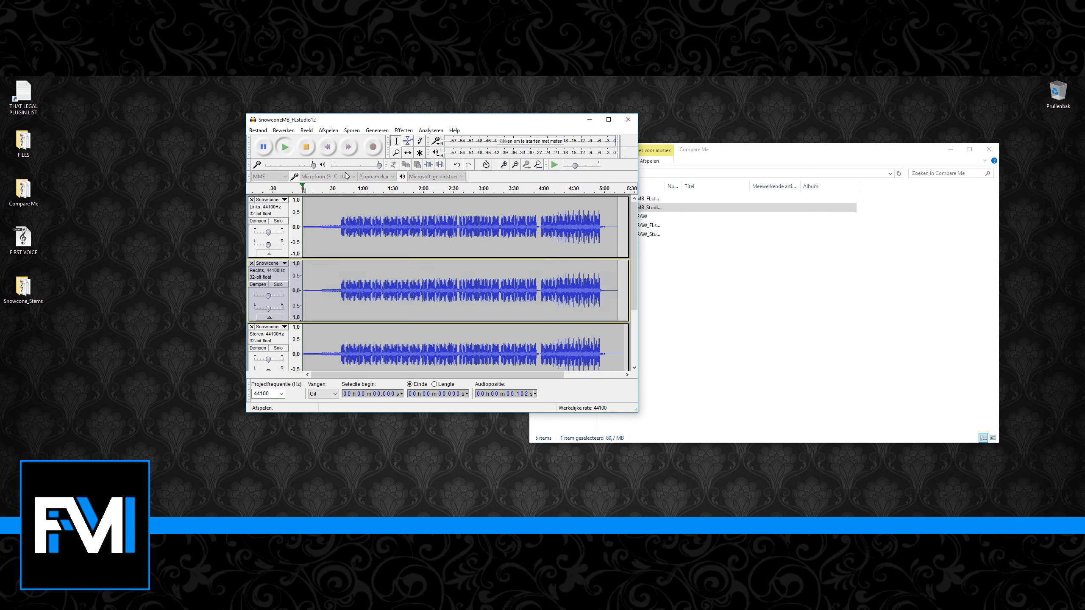
pyautogui.click(324, 225)
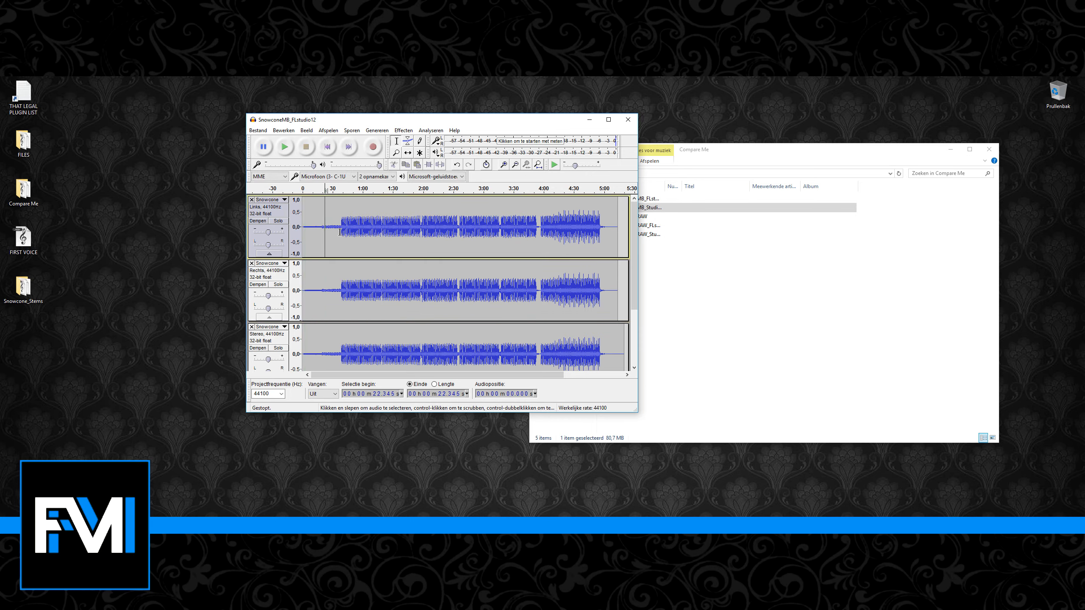
pyautogui.press('space')
pyautogui.press('space')
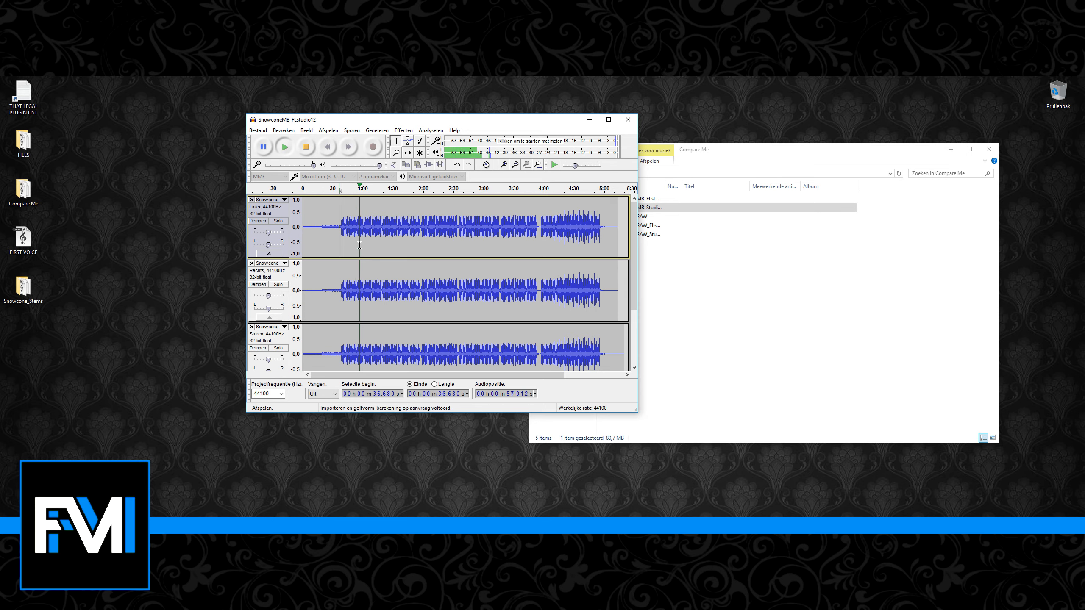
# Check the audio levels in OBS, return to Audacity, and play both Pro-MB renders from about 2:07 before stopping
pyautogui.click(160, 527)
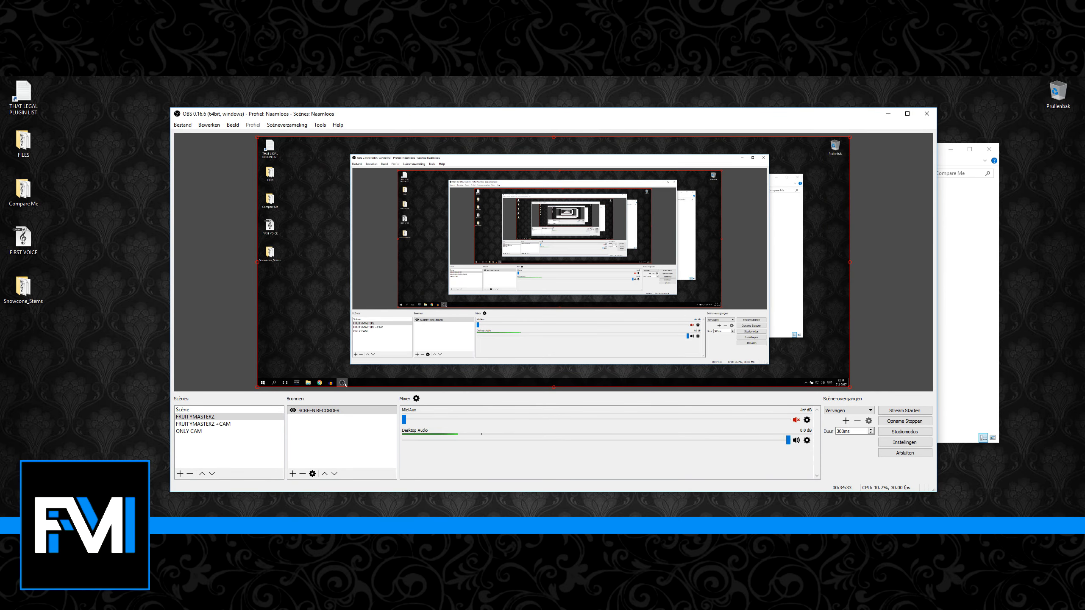
pyautogui.click(160, 527)
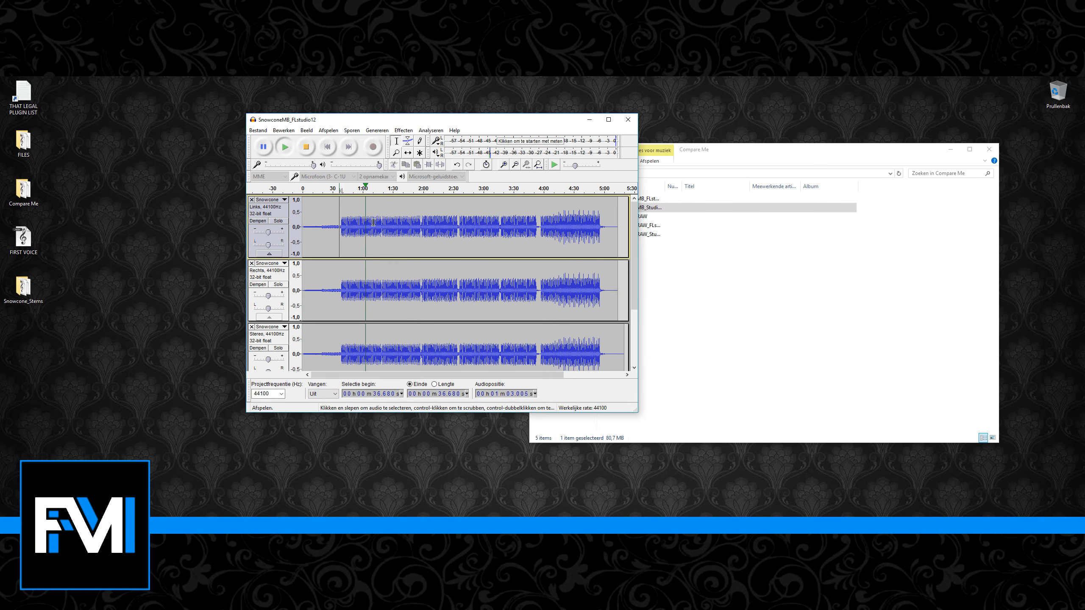
pyautogui.click(412, 222)
pyautogui.click(430, 224)
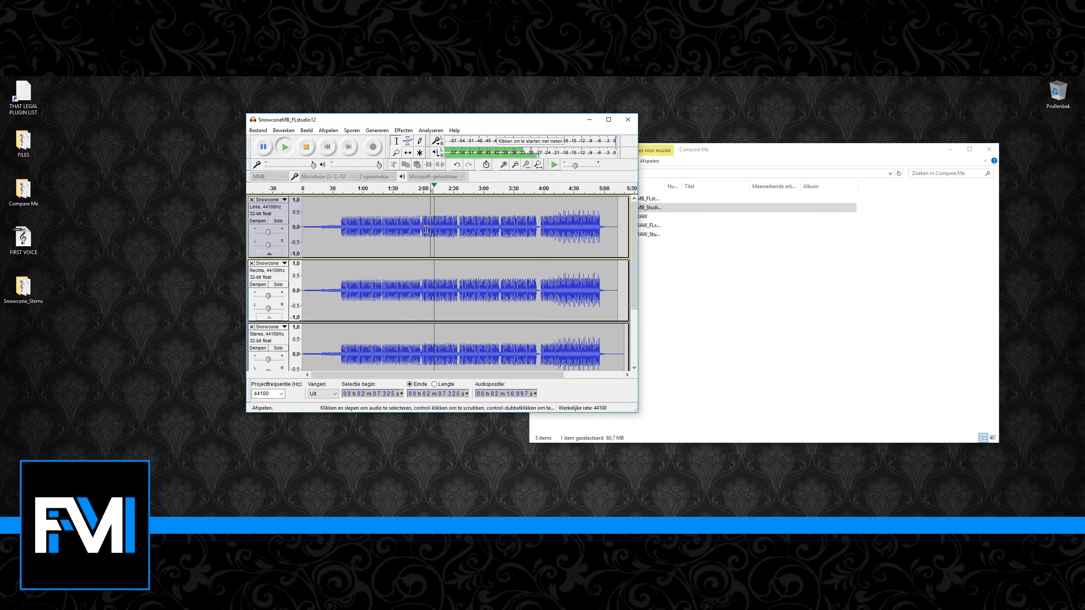
pyautogui.press('space')
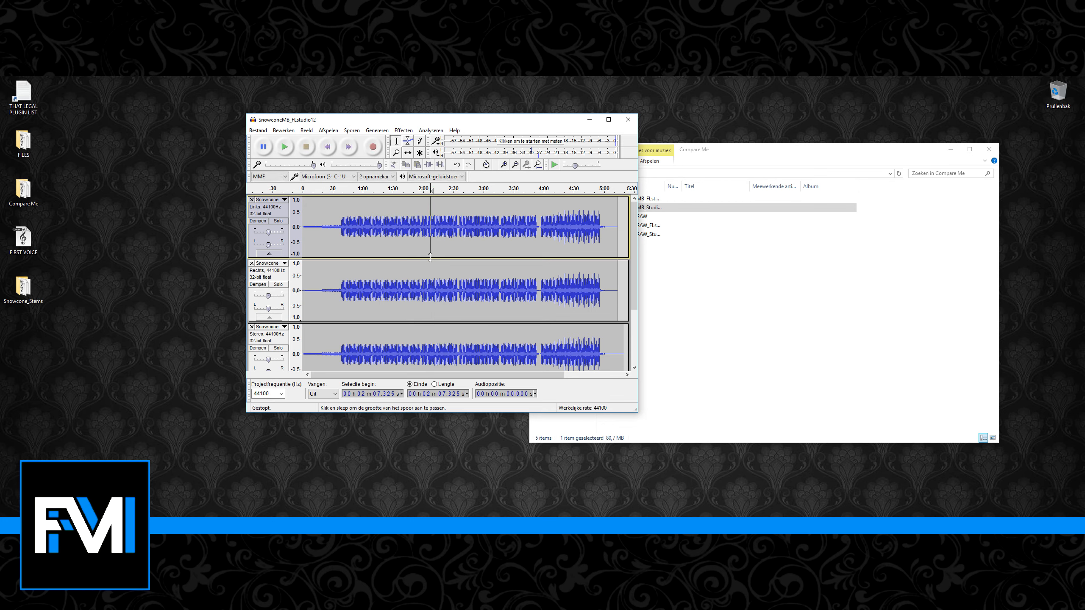
# Remove the two split FL Studio tracks and the Studio One track so the project is empty
pyautogui.scroll(-1, 426, 248)
pyautogui.scroll(1, 425, 263)
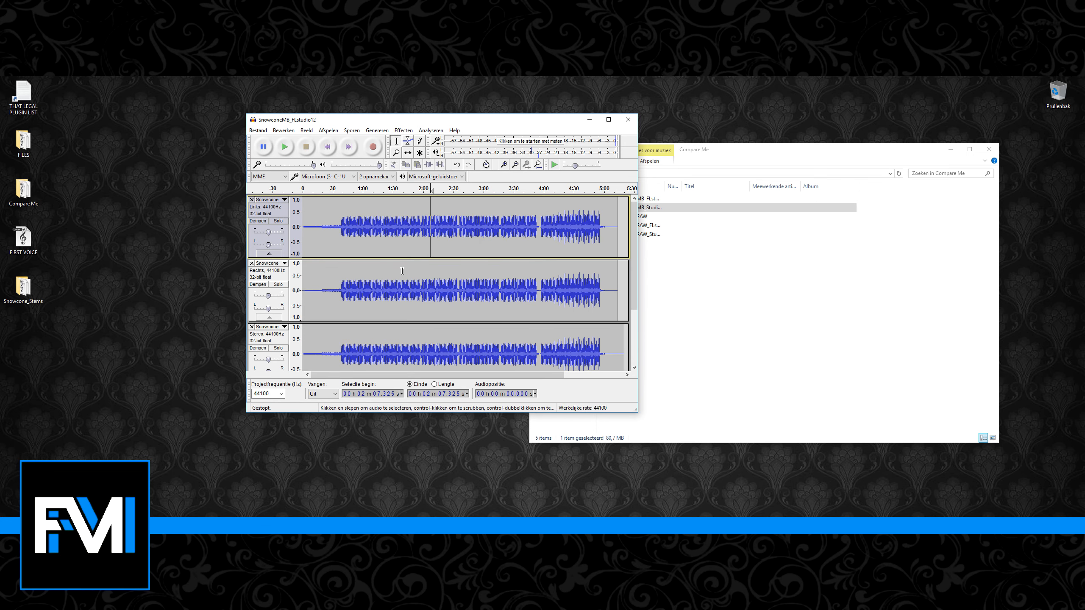
pyautogui.scroll(-1, 402, 271)
pyautogui.scroll(1, 401, 270)
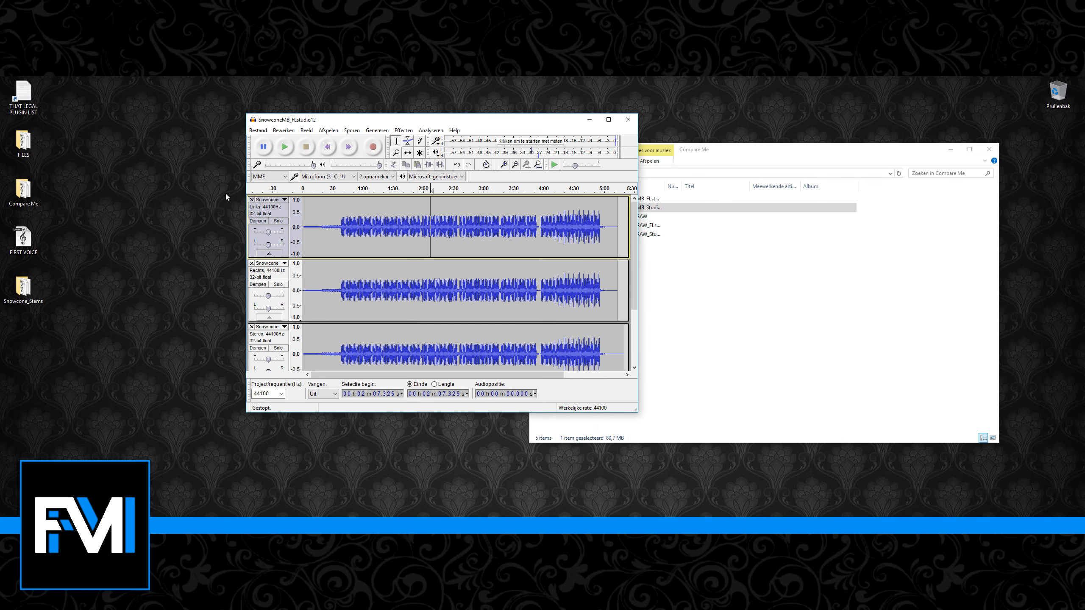
pyautogui.click(252, 199)
pyautogui.click(252, 200)
pyautogui.click(252, 200)
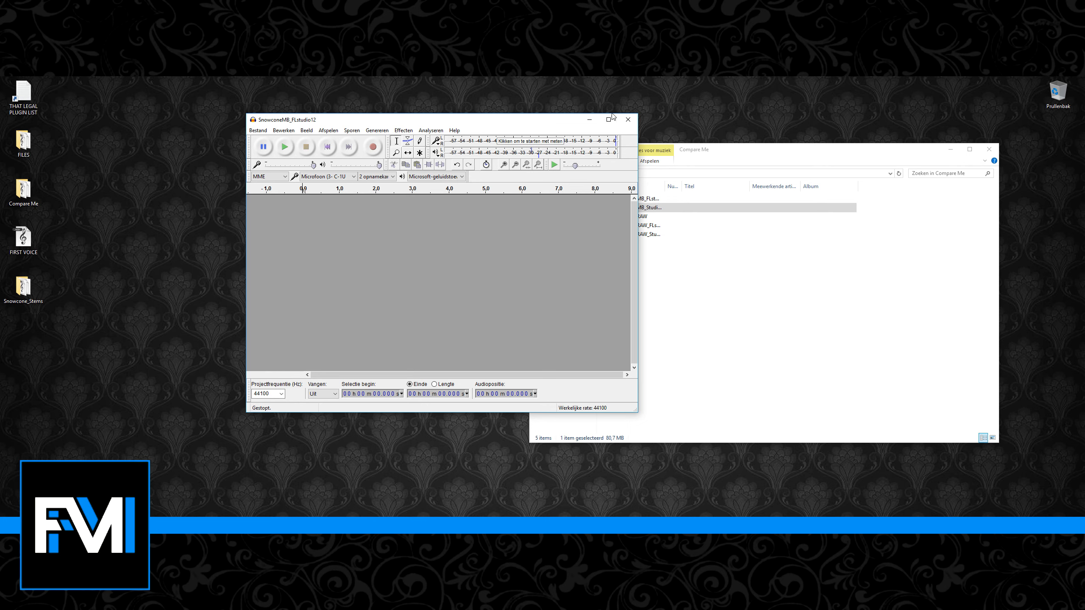
# Close Audacity and launch FL Studio
pyautogui.click(628, 120)
pyautogui.click(457, 284)
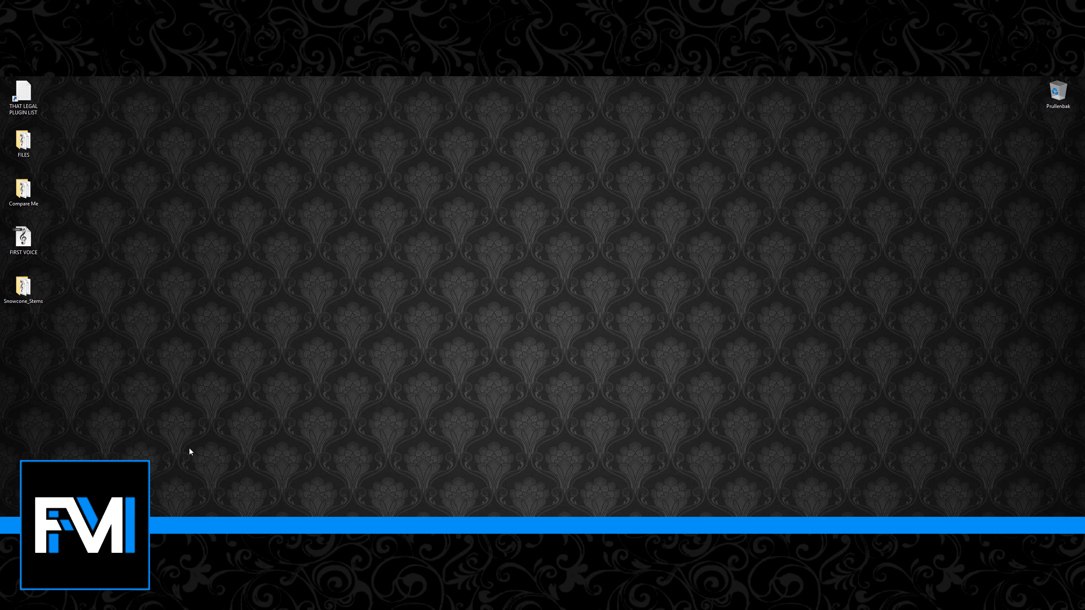
pyautogui.press('super')
pyautogui.scroll(-1, 174, 437)
pyautogui.click(226, 408)
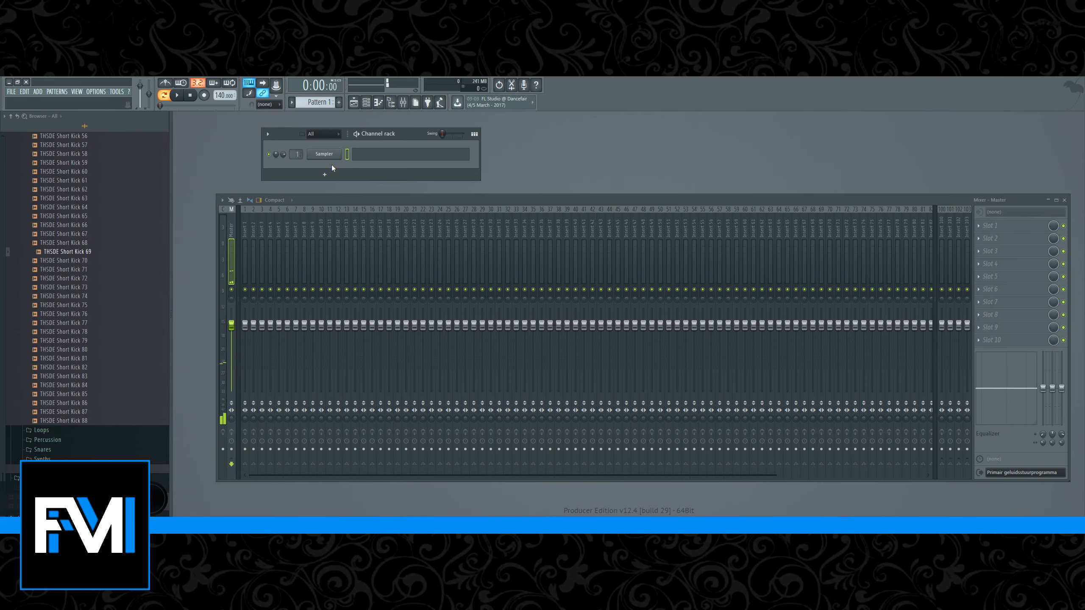
# Insert an FL Slayer channel above the Sampler in the Channel rack, and close FL Studio
pyautogui.rightClick(329, 156)
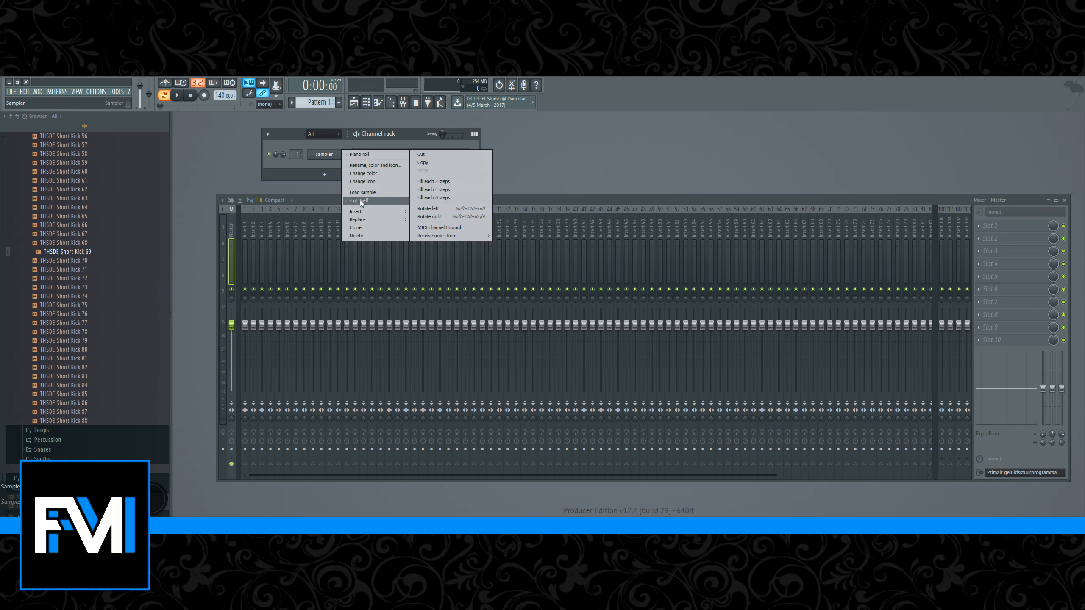
pyautogui.moveTo(389, 214)
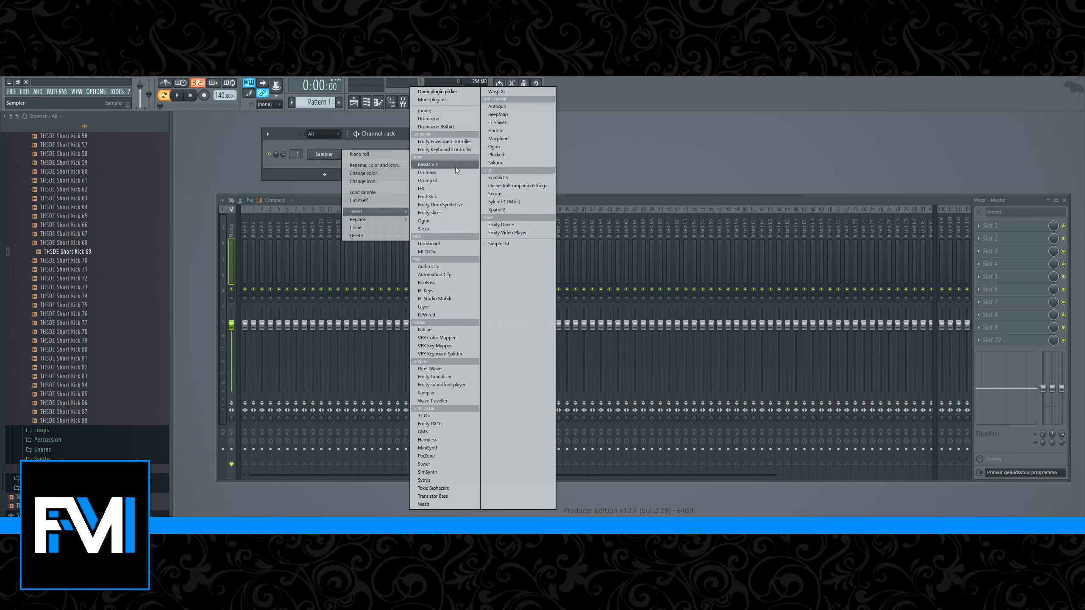
pyautogui.click(506, 122)
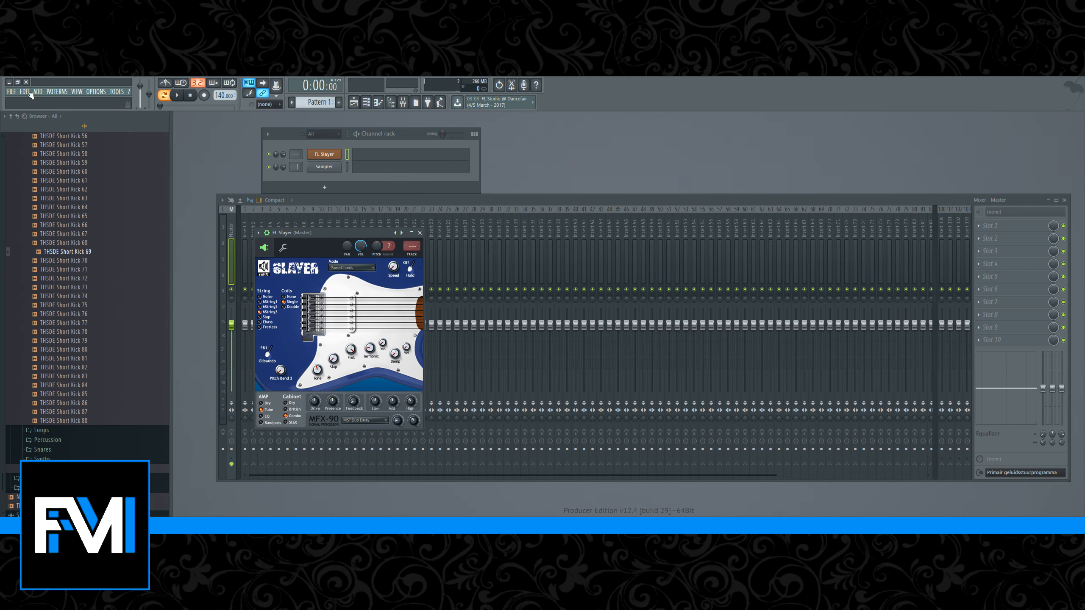
pyautogui.click(26, 82)
pyautogui.click(553, 323)
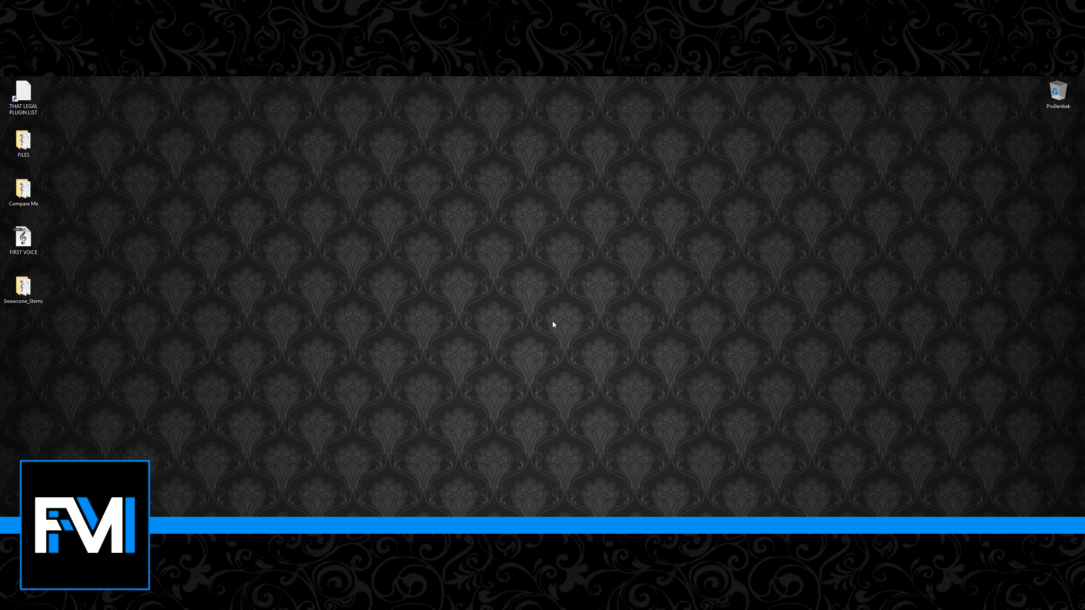